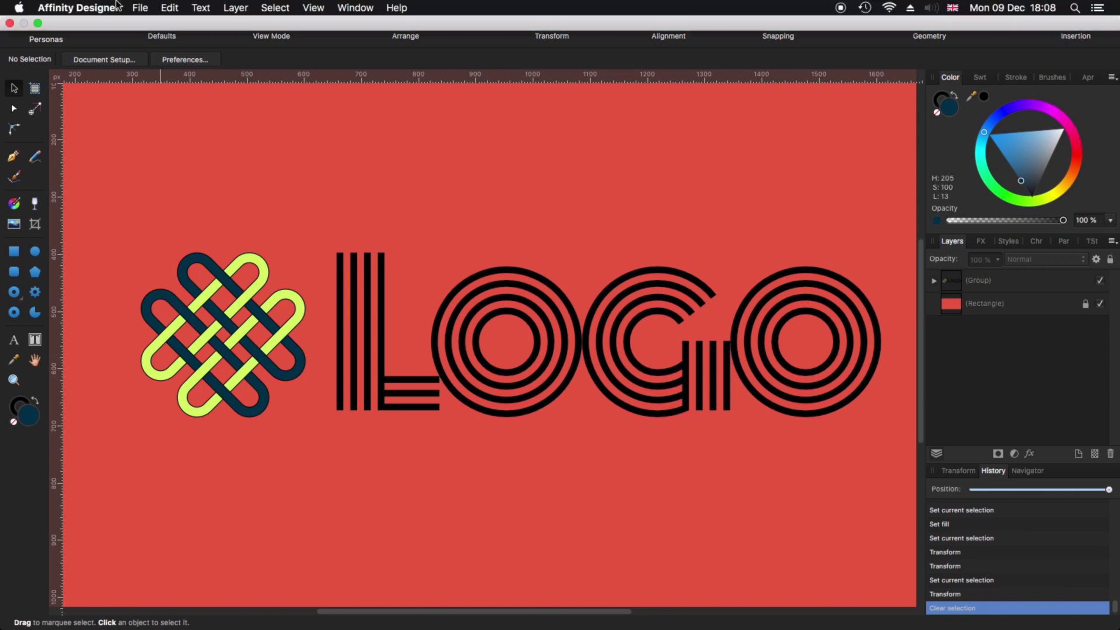
Create a new 1920 × 1080 px document at 300 DPI in RGB/16.
{"action": "left_click", "coordinate": [143, 7]}
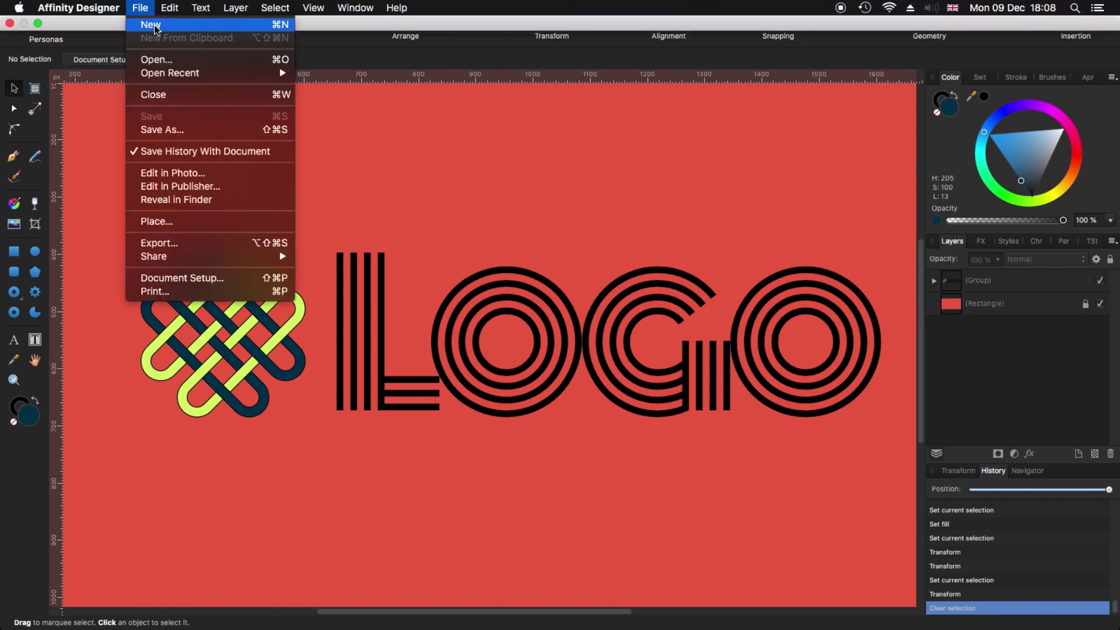
{"action": "left_click", "coordinate": [157, 27]}
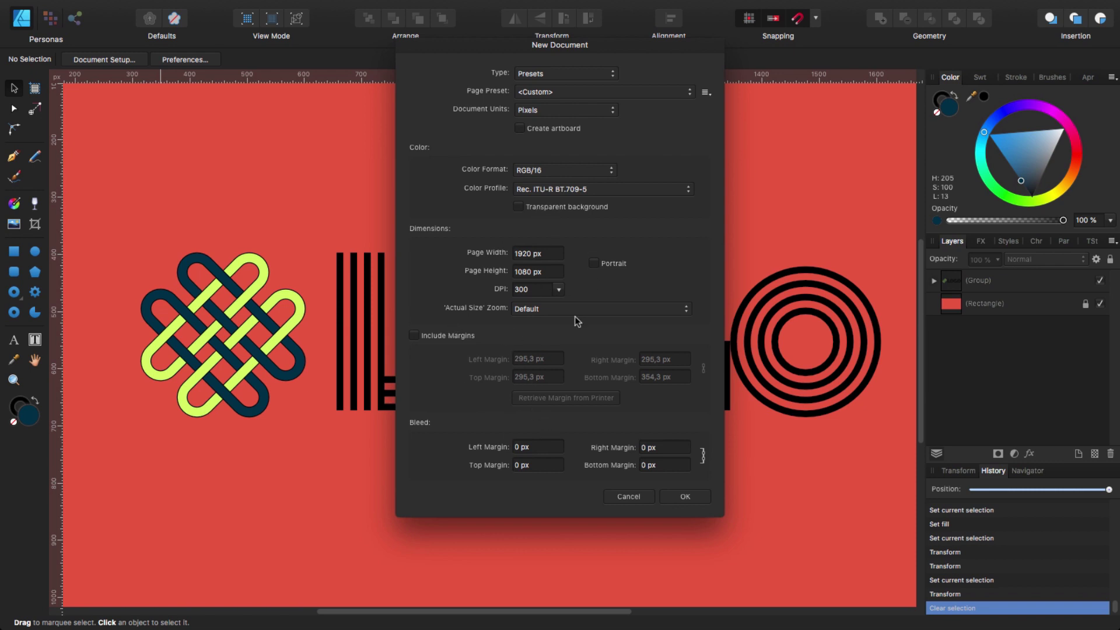
{"action": "left_click", "coordinate": [684, 497]}
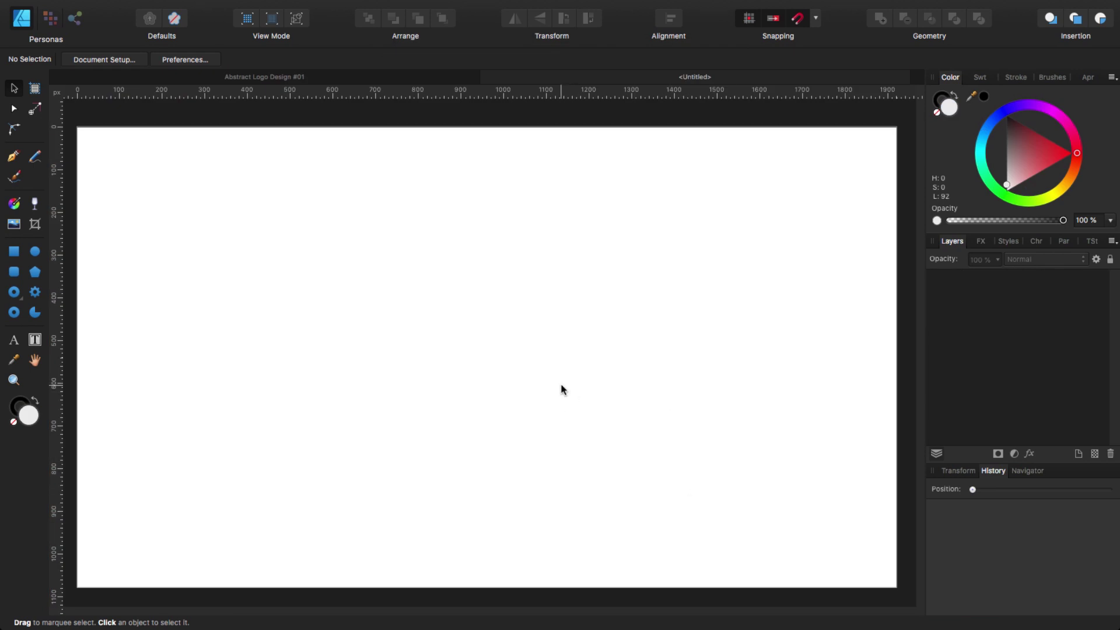
{"action": "mouse_move", "coordinate": [304, 7]}
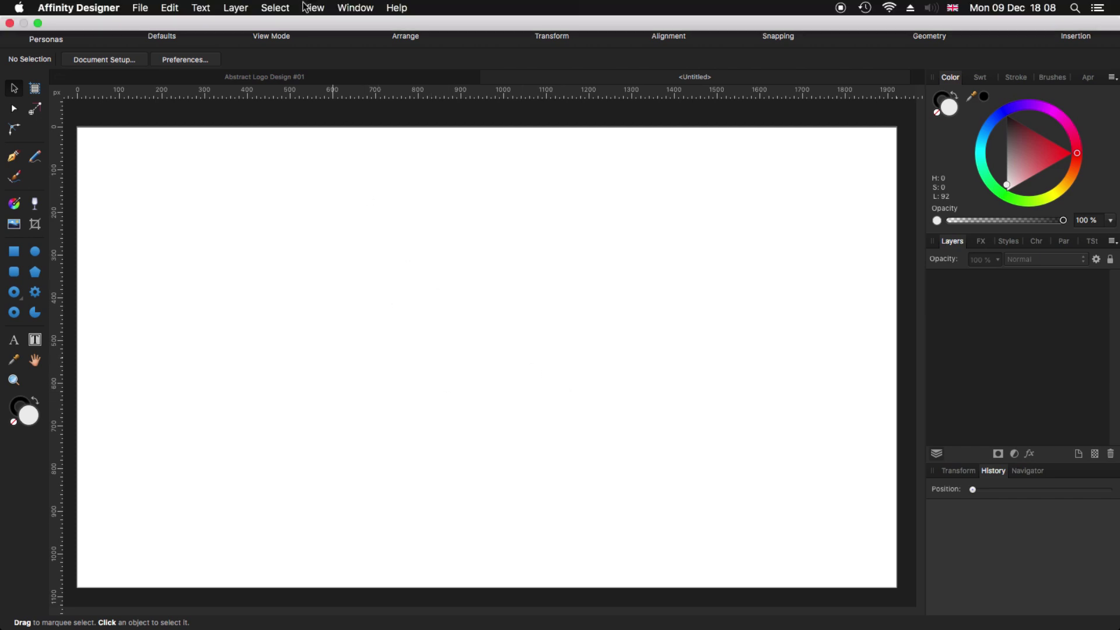
{"action": "left_click", "coordinate": [314, 7]}
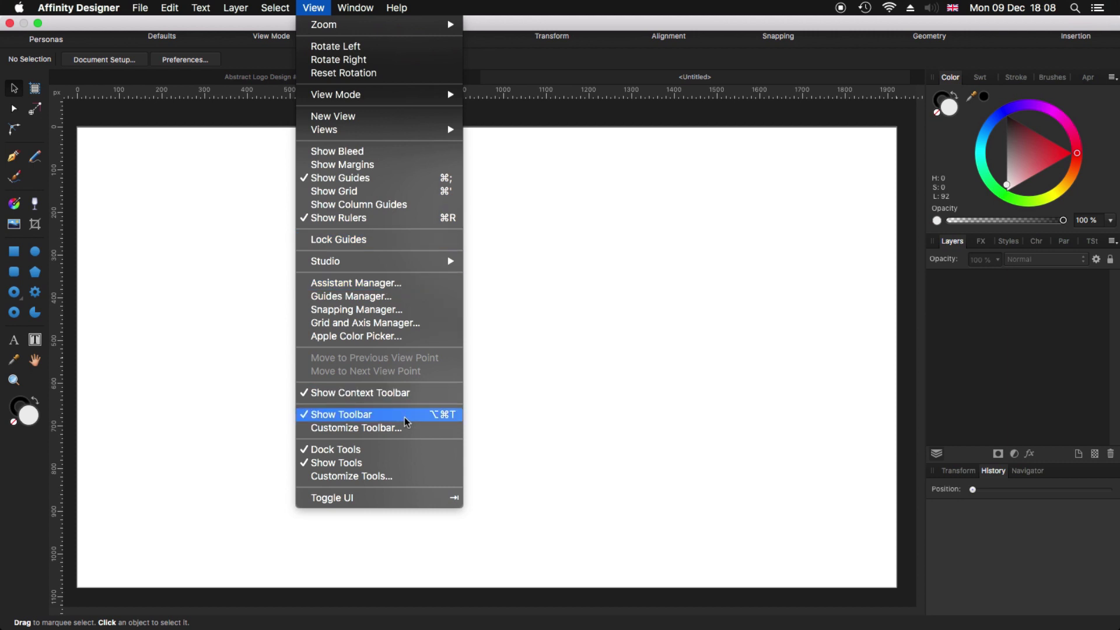
{"action": "left_click", "coordinate": [509, 325]}
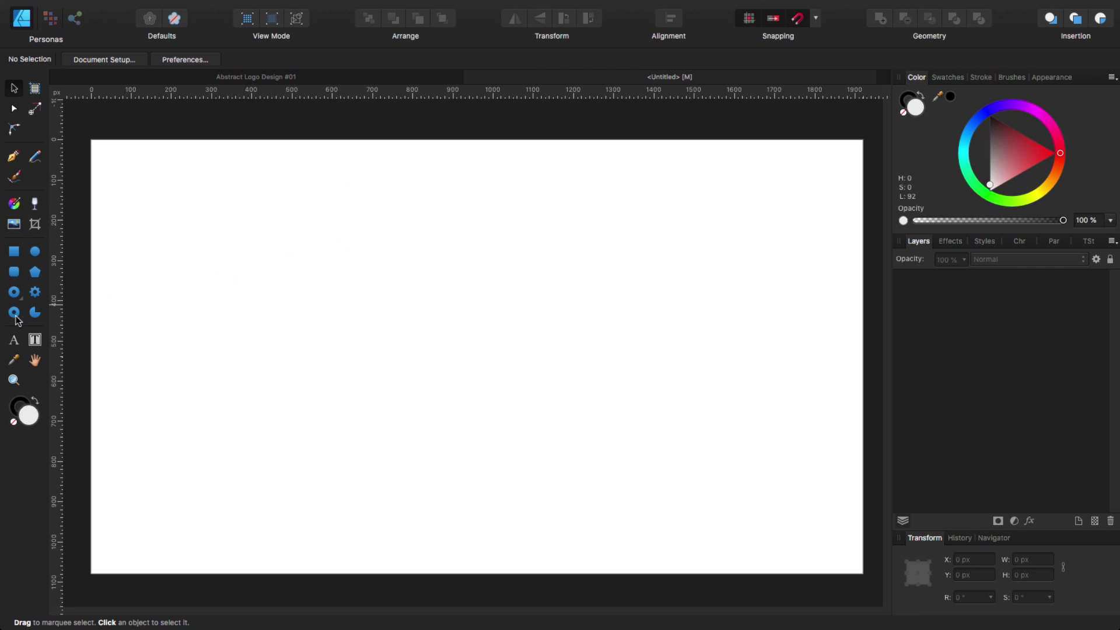
Draw a 230 × 230 px donut near the page's upper-left corner and reduce it to its left half, from 90° to 270°.
{"action": "left_click", "coordinate": [14, 291]}
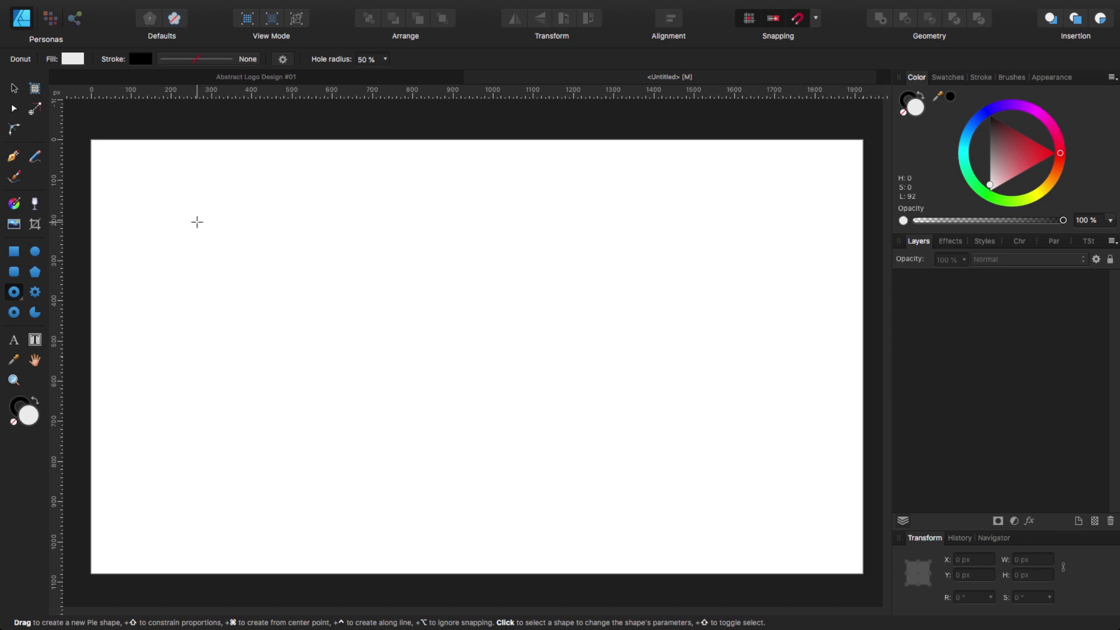
{"action": "left_click_drag", "start_coordinate": [202, 215], "coordinate": [263, 251]}
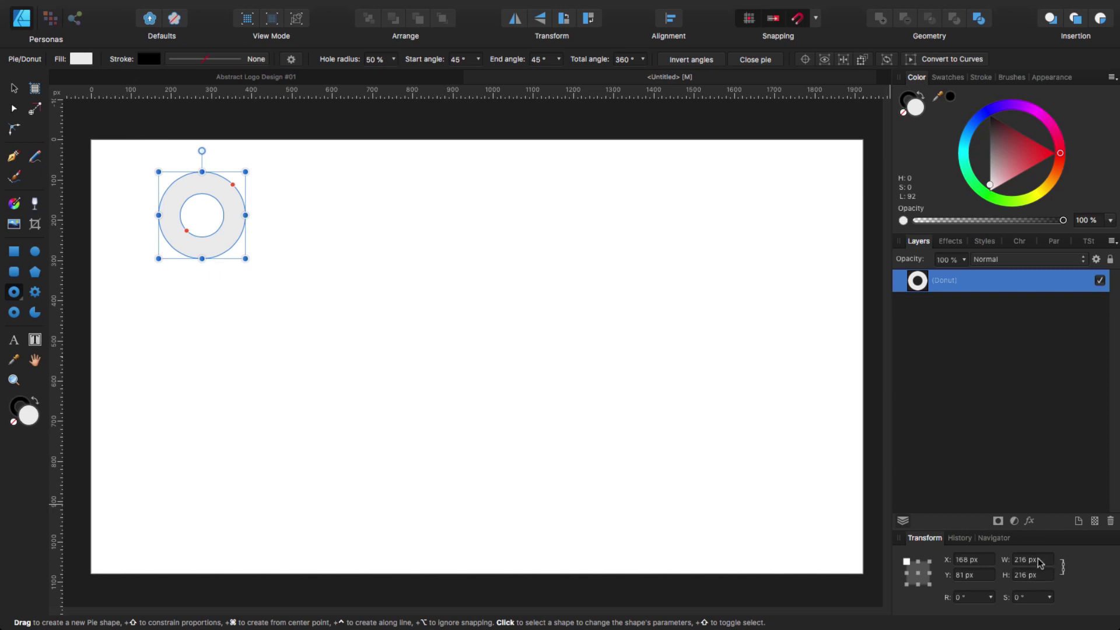
{"action": "left_click", "coordinate": [1010, 562]}
{"action": "type", "text": "230"}
{"action": "key", "text": "Return"}
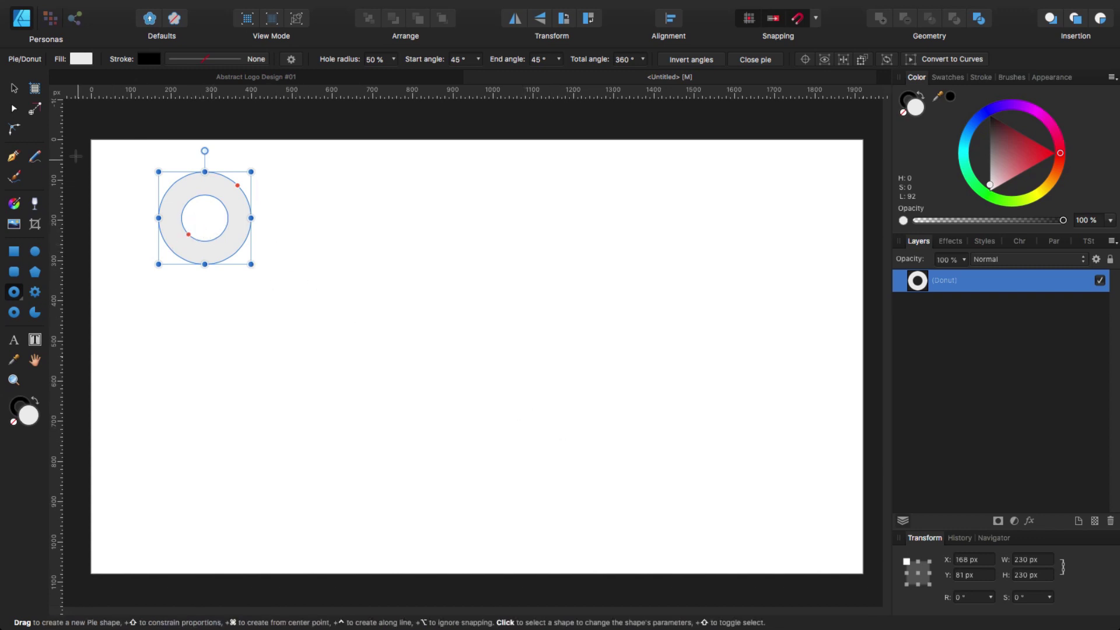
{"action": "left_click_drag", "start_coordinate": [237, 185], "coordinate": [205, 268]}
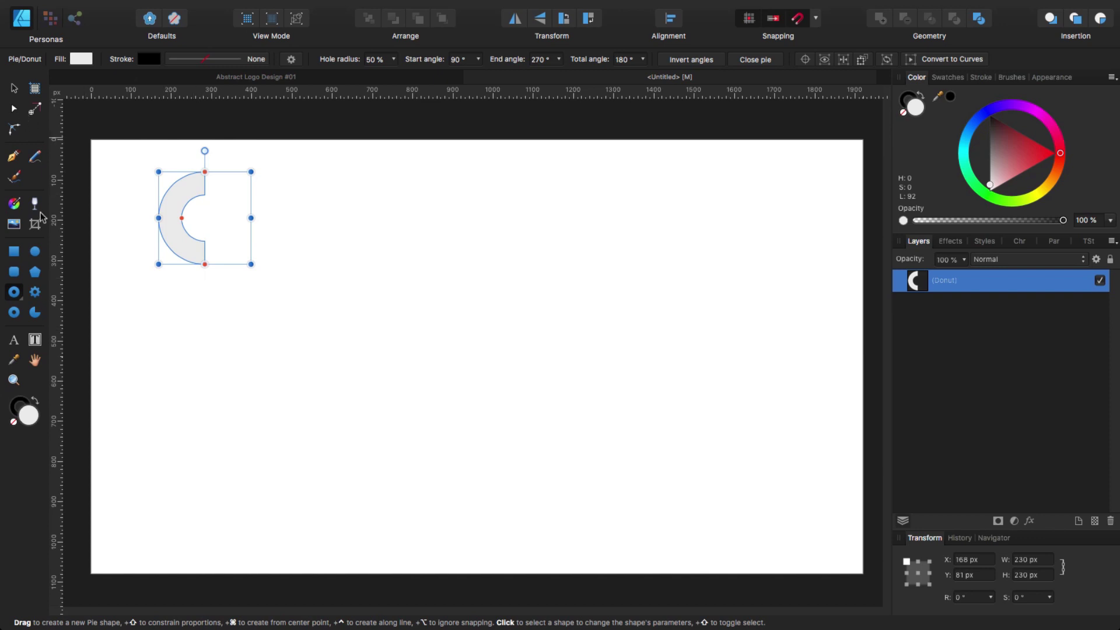
Draw a rectangle about 69 px high extending right from the half donut's upper end and set its width to 730 px.
{"action": "left_click", "coordinate": [14, 251]}
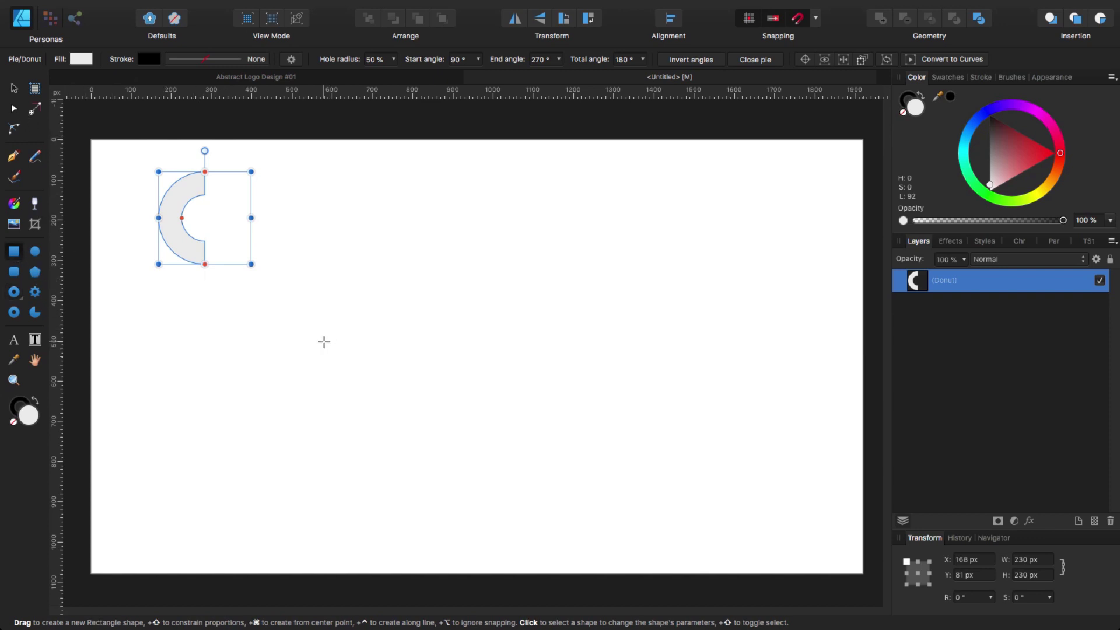
{"action": "left_click", "coordinate": [292, 209]}
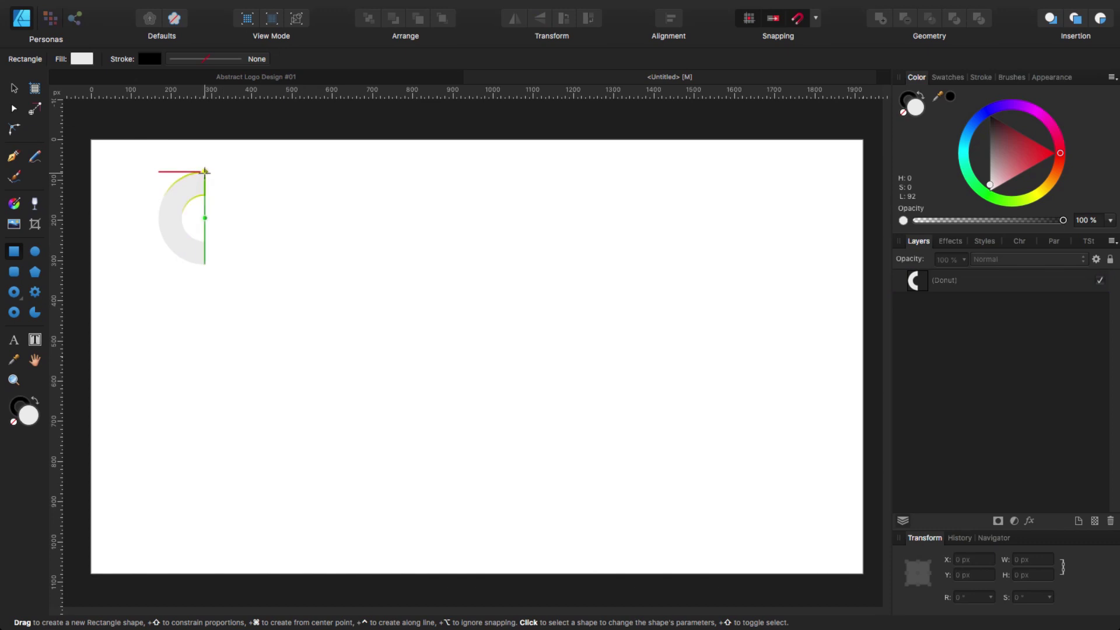
{"action": "left_click", "coordinate": [204, 174]}
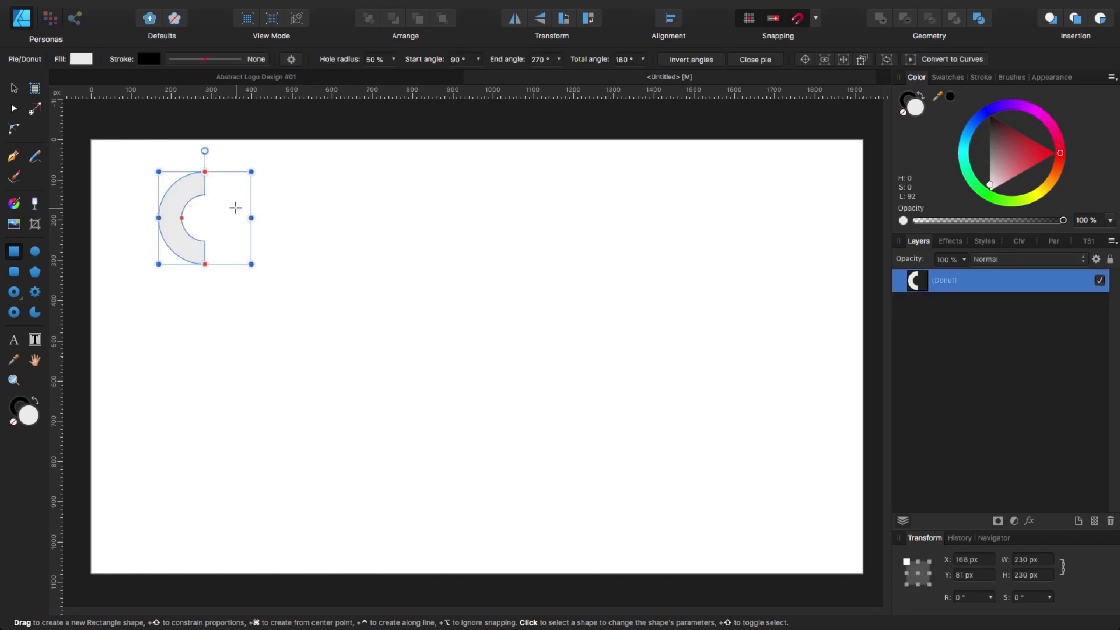
{"action": "left_click", "coordinate": [235, 207]}
{"action": "left_click_drag", "start_coordinate": [206, 172], "coordinate": [517, 200]}
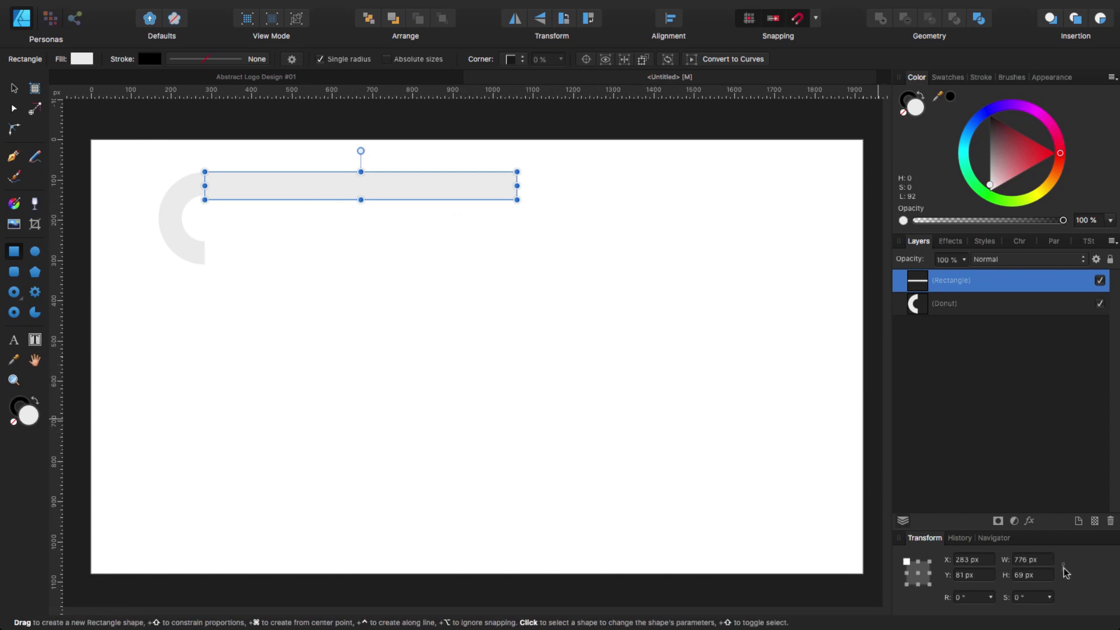
{"action": "left_click", "coordinate": [1028, 559]}
{"action": "type", "text": "730"}
{"action": "key", "text": "Return"}
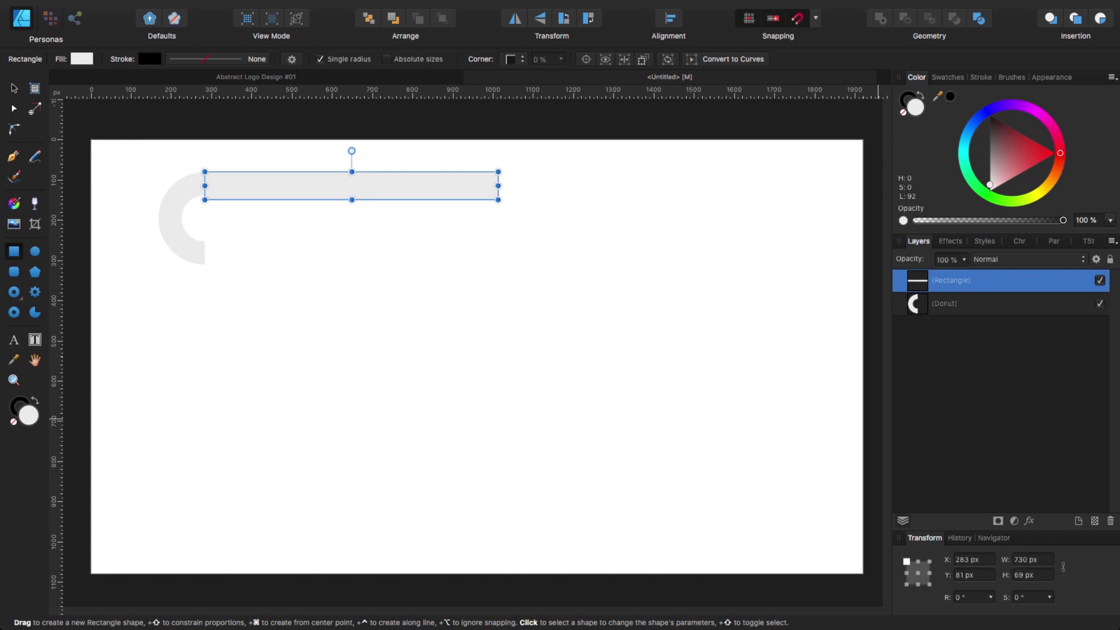
Reduce the rectangle's height to 57.5 px so its lower edge meets the half donut's inner edge.
{"action": "scroll", "coordinate": [502, 408], "scroll_direction": "up", "scroll_amount": 10}
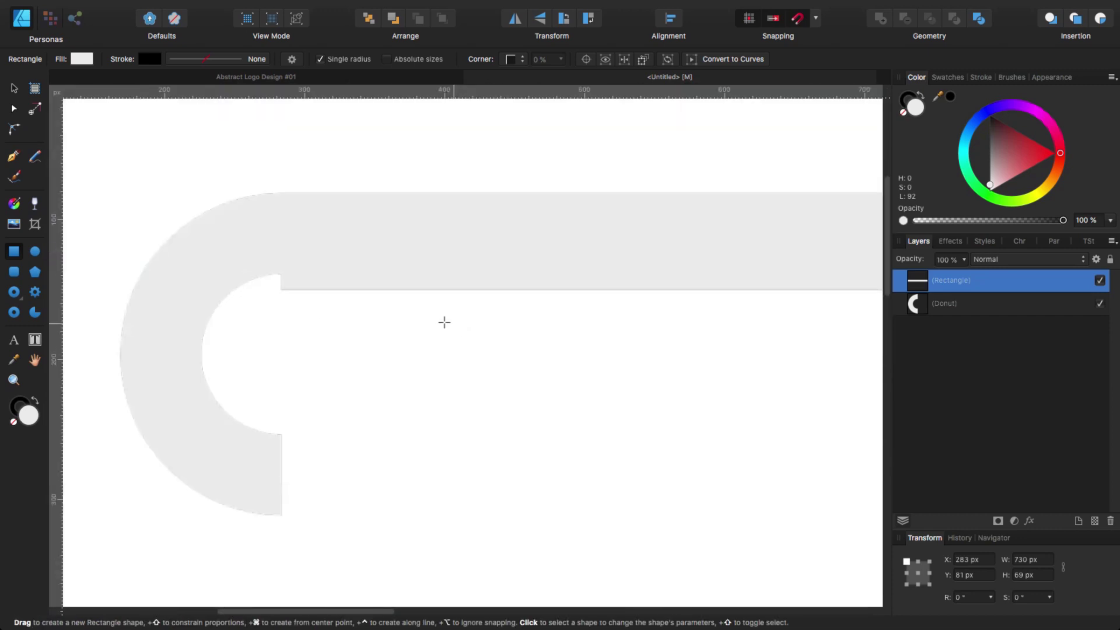
{"action": "left_click_drag", "start_coordinate": [793, 291], "coordinate": [794, 272]}
{"action": "key", "text": "super+minus"}
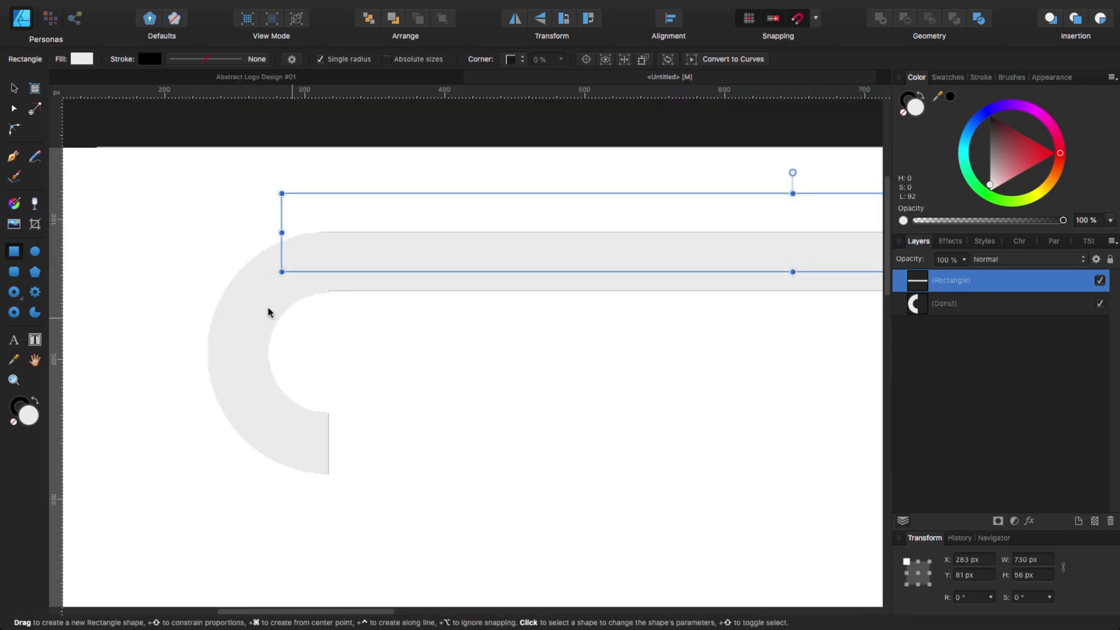
{"action": "scroll", "coordinate": [328, 283], "scroll_direction": "up", "scroll_amount": 5}
{"action": "scroll", "coordinate": [260, 272], "scroll_direction": "down", "scroll_amount": 2}
{"action": "scroll", "coordinate": [342, 243], "scroll_direction": "down", "scroll_amount": 1}
{"action": "scroll", "coordinate": [397, 317], "scroll_direction": "up", "scroll_amount": 5}
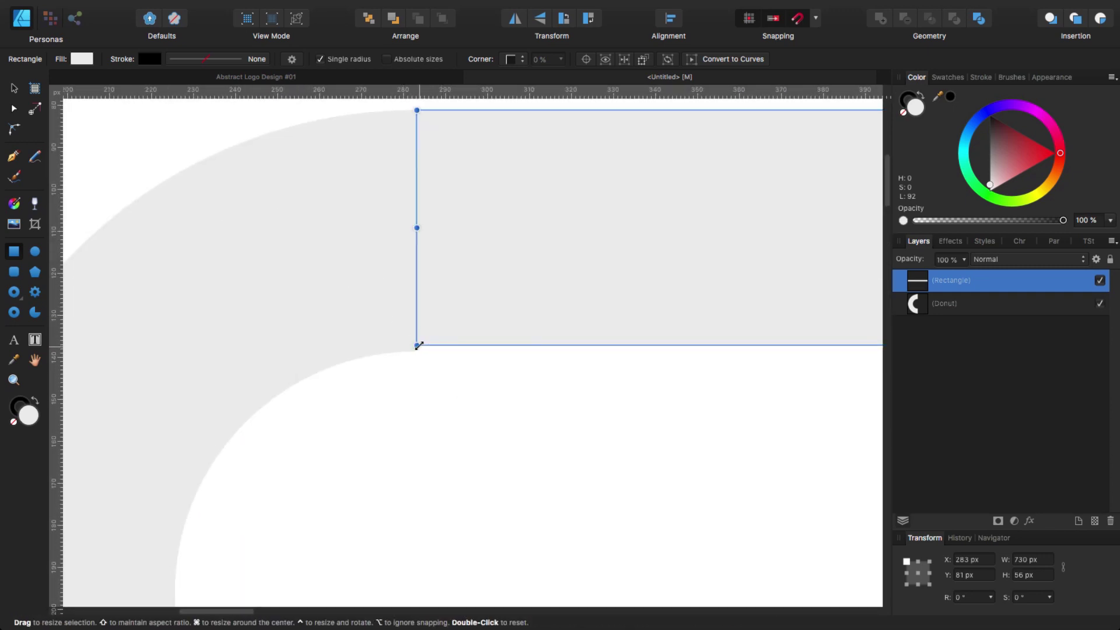
{"action": "mouse_move", "coordinate": [417, 343]}
{"action": "left_mouse_down"}
{"action": "mouse_move", "coordinate": [430, 350]}
{"action": "mouse_move", "coordinate": [416, 351]}
{"action": "left_mouse_up"}
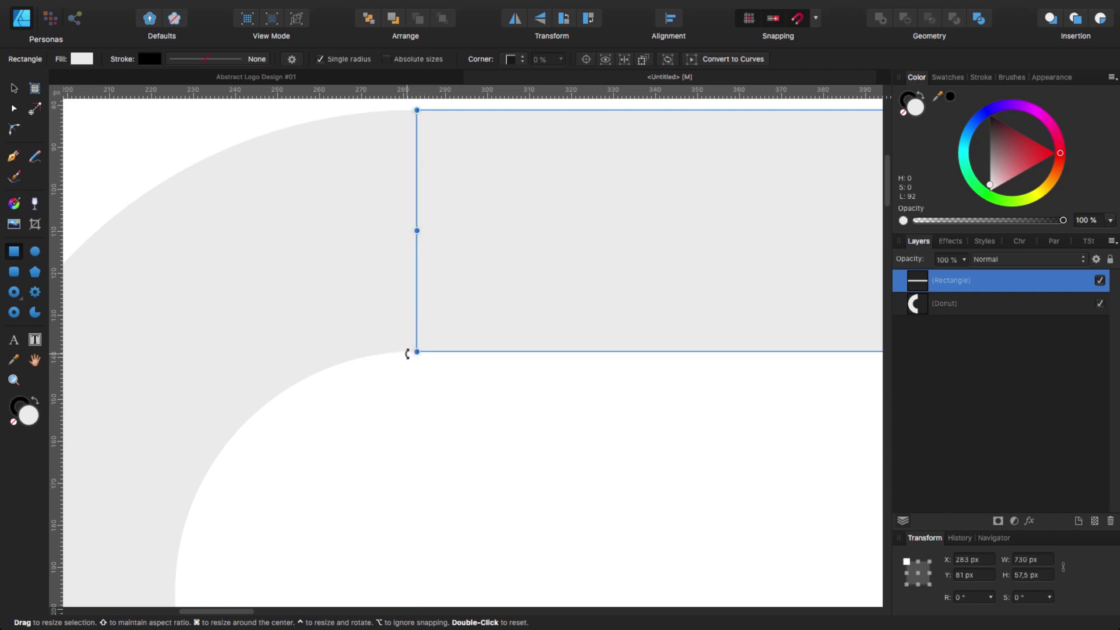
{"action": "scroll", "coordinate": [370, 517], "scroll_direction": "up", "scroll_amount": 3}
{"action": "mouse_move", "coordinate": [414, 210]}
{"action": "left_mouse_down"}
{"action": "mouse_move", "coordinate": [417, 226]}
{"action": "mouse_move", "coordinate": [415, 211]}
{"action": "left_mouse_up"}
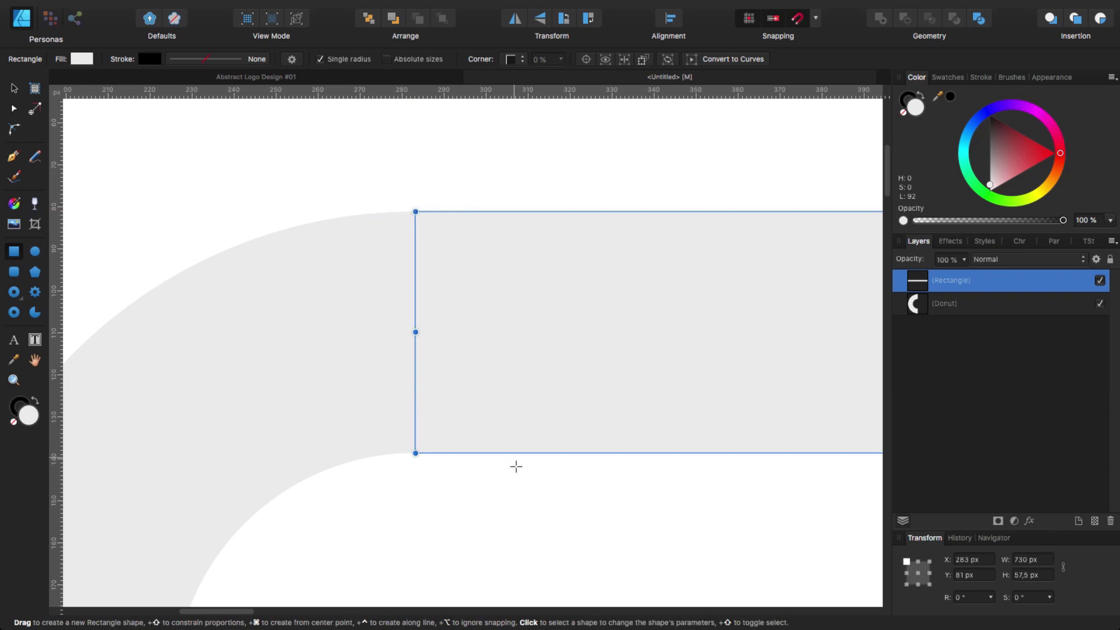
Duplicate the rectangle straight down and snap the copy to the half donut's lower end.
{"action": "key", "text": "super+minus"}
{"action": "key", "text": "super+minus"}
{"action": "left_click_drag", "start_coordinate": [598, 449], "coordinate": [370, 298]}
{"action": "key", "text": "super+minus"}
{"action": "left_click", "coordinate": [14, 89]}
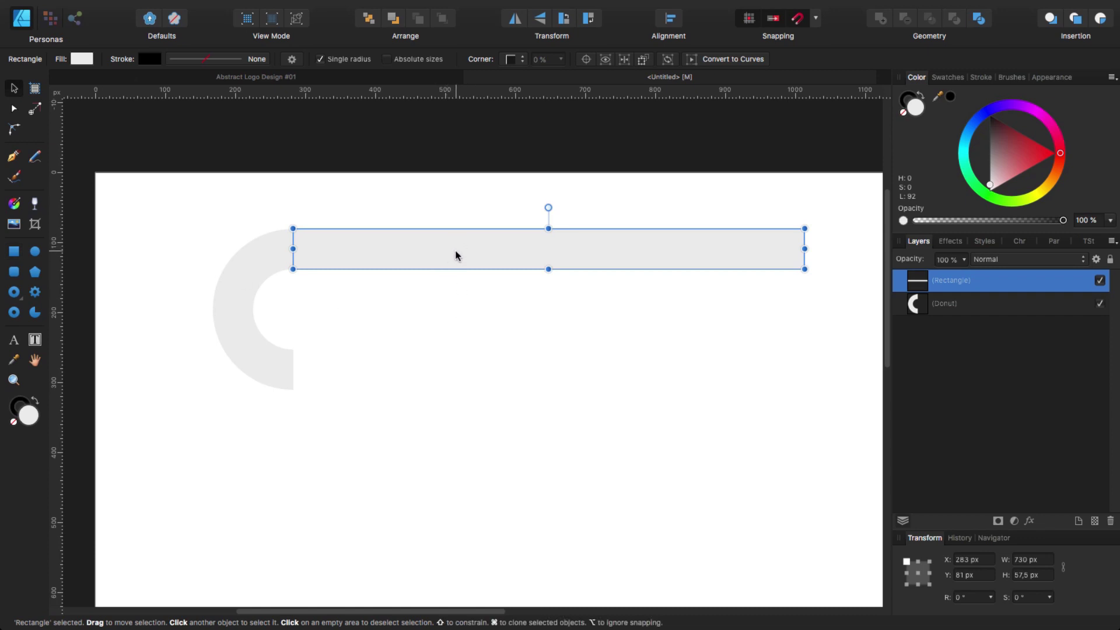
{"action": "left_click_drag", "start_coordinate": [455, 252], "coordinate": [457, 369]}
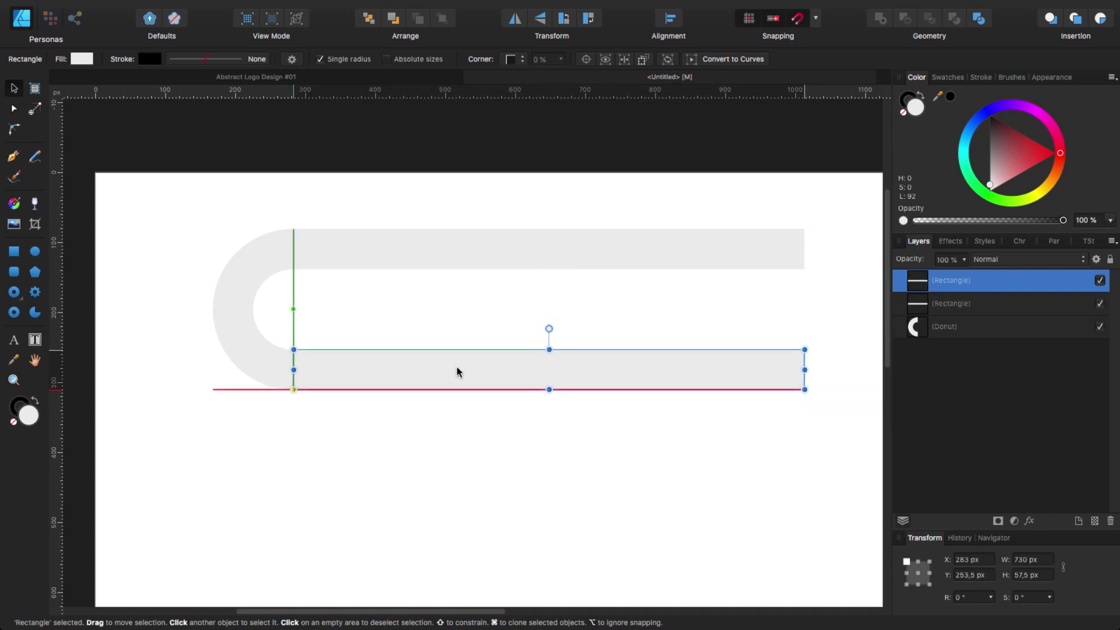
Add a horizontally flipped copy of the half donut to close the right ends of the two bars.
{"action": "scroll", "coordinate": [450, 392], "scroll_direction": "right", "scroll_amount": 3}
{"action": "scroll", "coordinate": [450, 393], "scroll_direction": "down", "scroll_amount": 1}
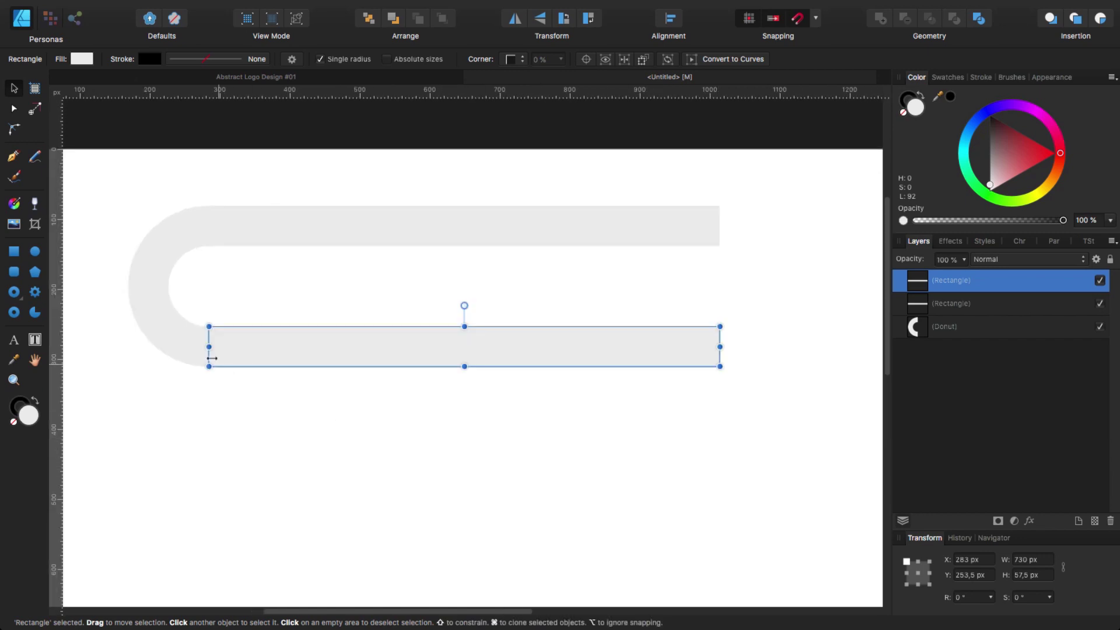
{"action": "left_click", "coordinate": [172, 334]}
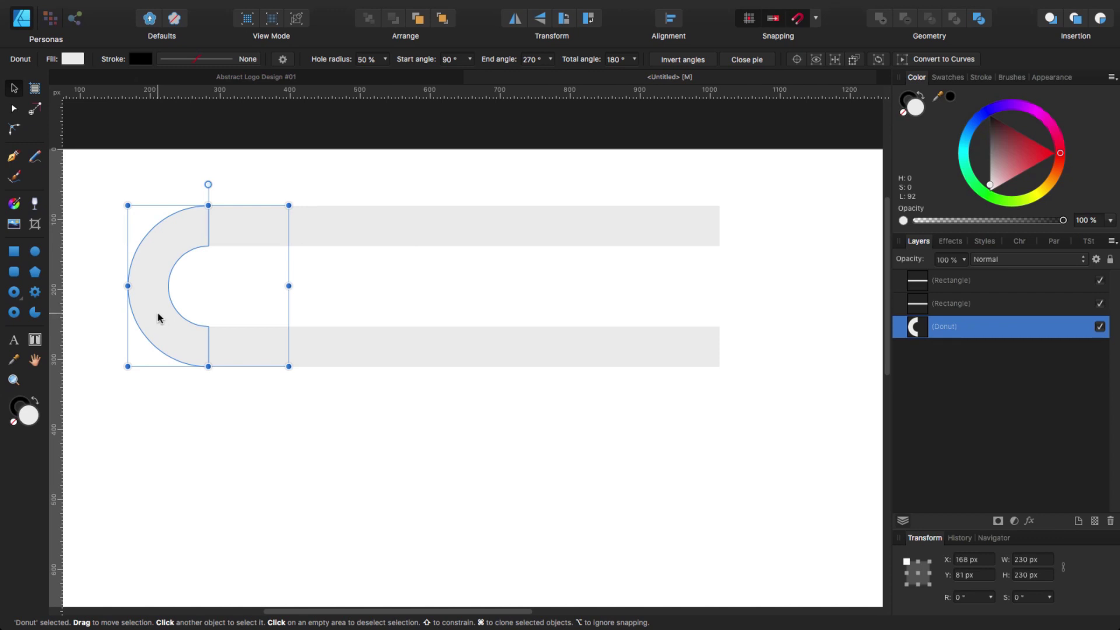
{"action": "left_click_drag", "start_coordinate": [152, 304], "coordinate": [574, 303]}
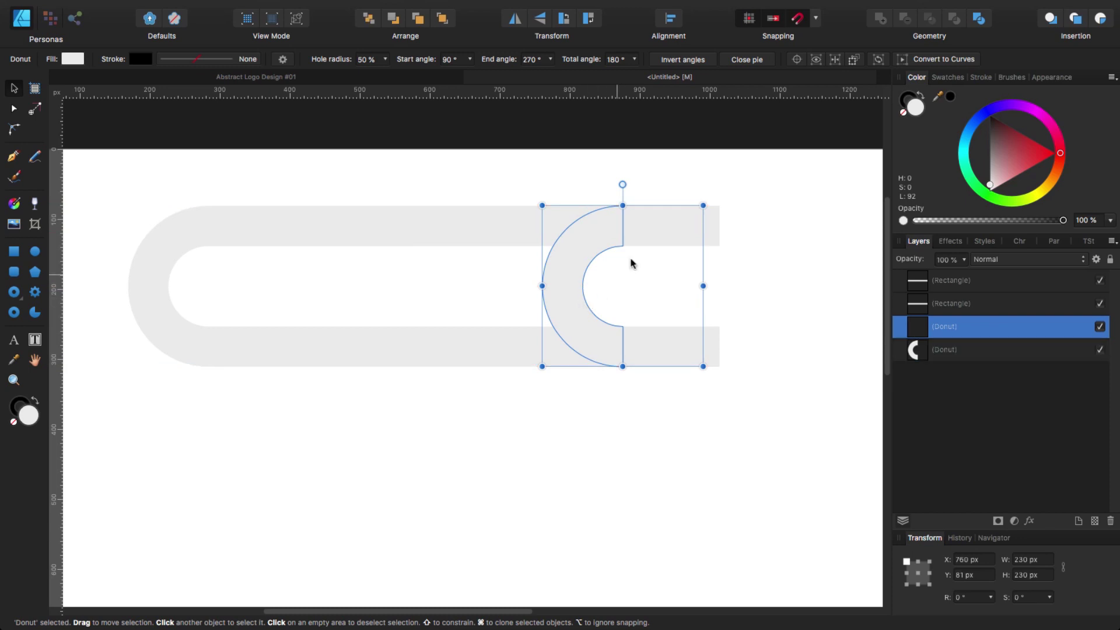
{"action": "left_click", "coordinate": [517, 21]}
{"action": "left_click_drag", "start_coordinate": [668, 295], "coordinate": [760, 305]}
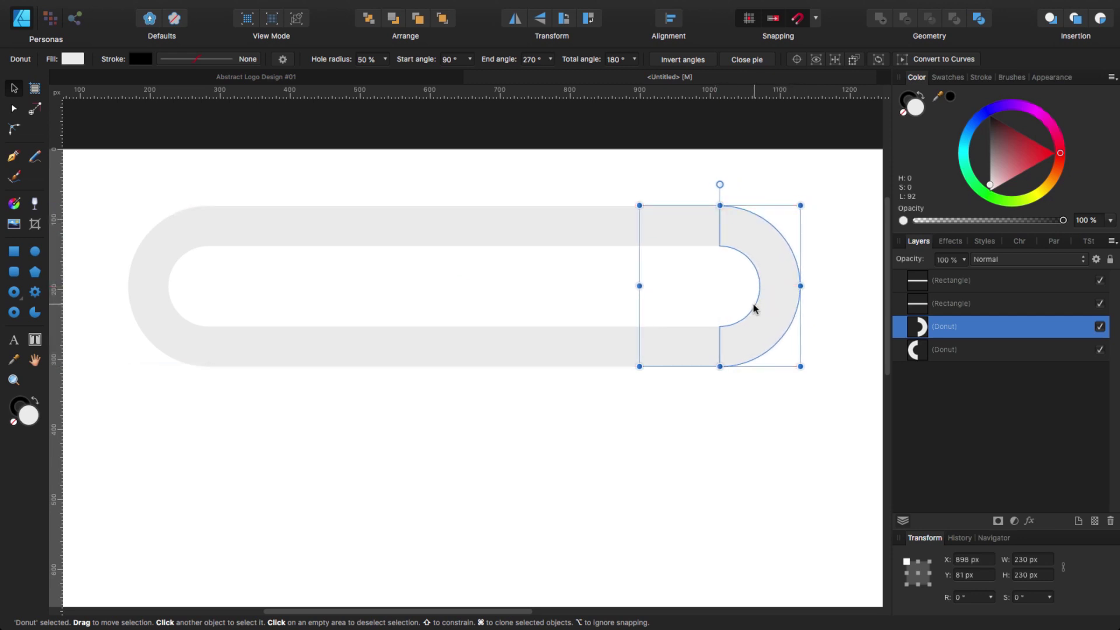
Undo and redo the placement of the flipped half donut at the bars' right ends.
{"action": "scroll", "coordinate": [693, 315], "scroll_direction": "up", "scroll_amount": 3}
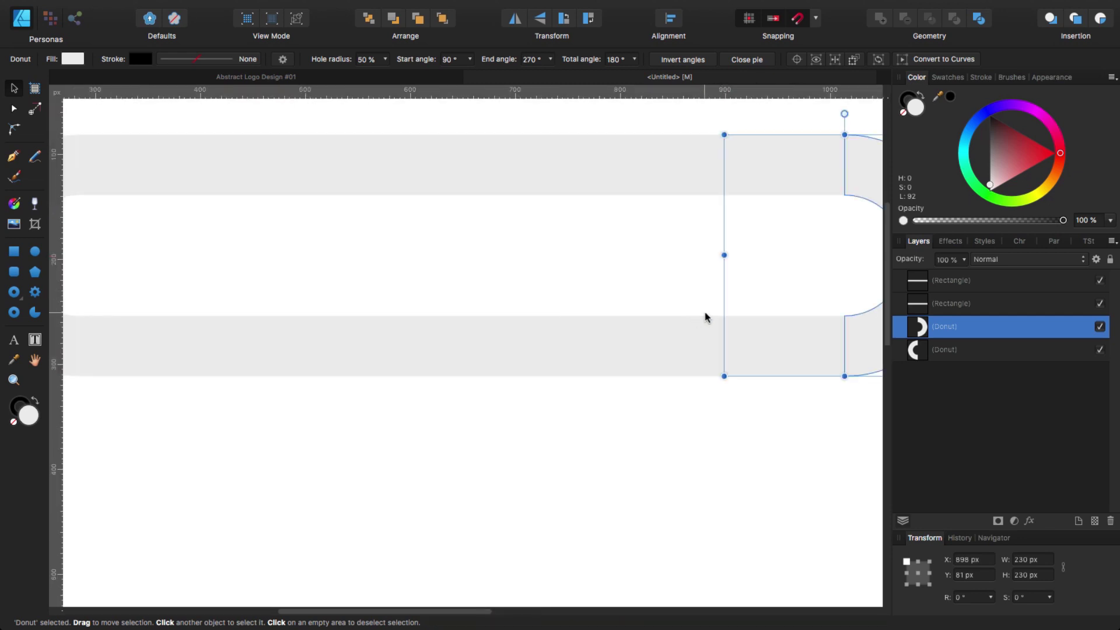
{"action": "scroll", "coordinate": [587, 399], "scroll_direction": "right", "scroll_amount": 5}
{"action": "key", "text": "super+z"}
{"action": "key", "text": "super+z"}
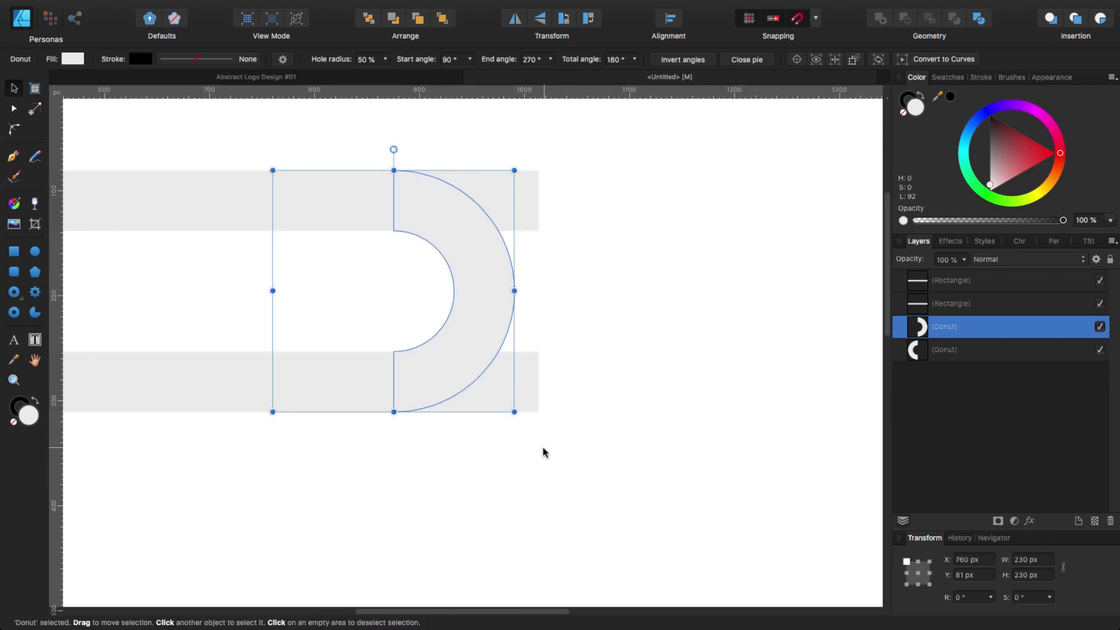
{"action": "key", "text": "super+shift+z"}
{"action": "key", "text": "super+shift+z"}
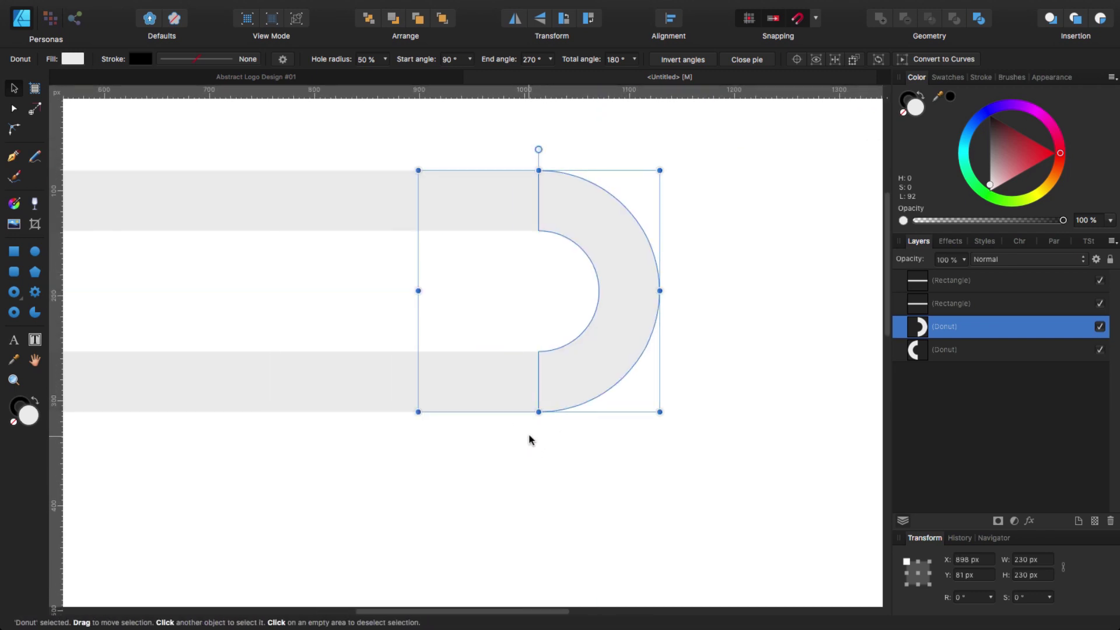
Realign the flipped half donut flush with the right ends of both bars and deselect it.
{"action": "scroll", "coordinate": [530, 439], "scroll_direction": "up", "scroll_amount": 5}
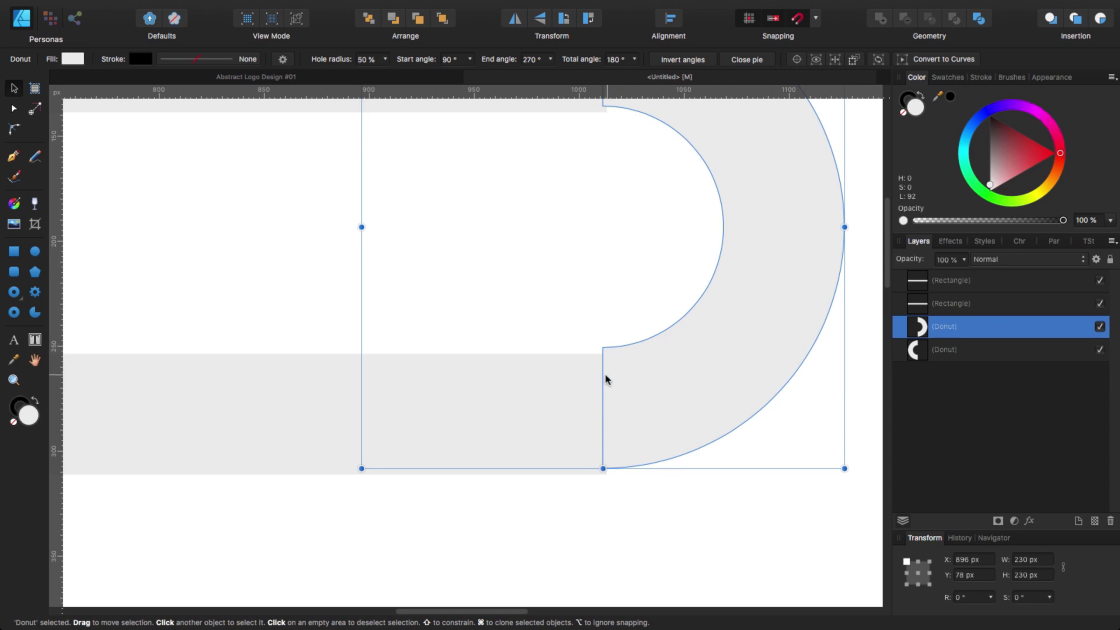
{"action": "left_click_drag", "start_coordinate": [601, 375], "coordinate": [595, 402]}
{"action": "left_click", "coordinate": [593, 548]}
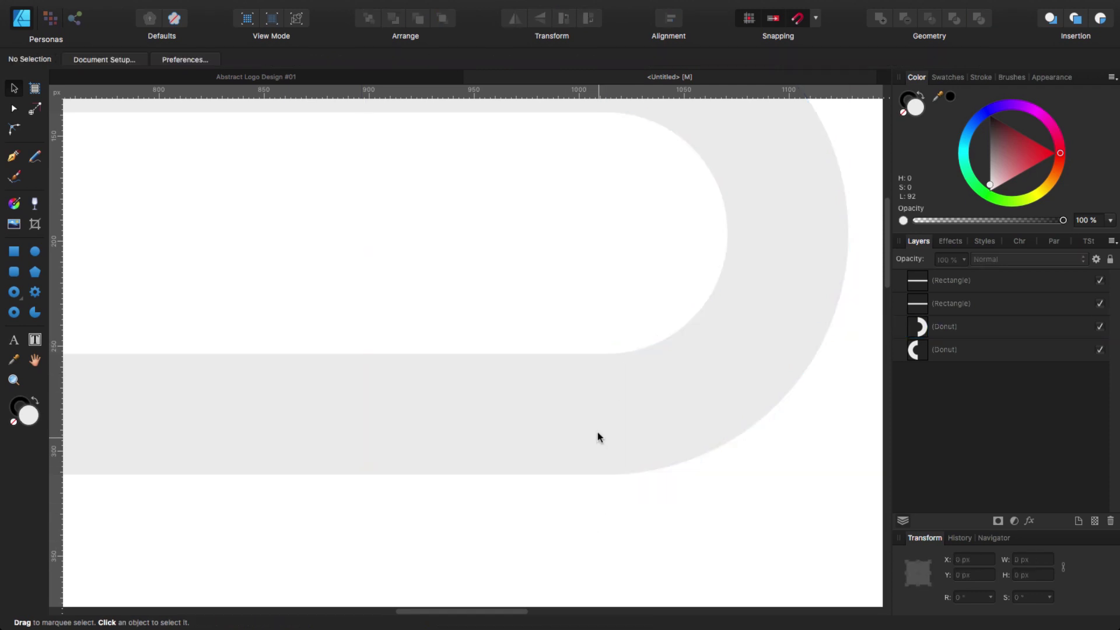
Examine the joins between the bars and both half donuts along the whole rounded shape.
{"action": "scroll", "coordinate": [587, 428], "scroll_direction": "up", "scroll_amount": 3}
{"action": "scroll", "coordinate": [445, 395], "scroll_direction": "left", "scroll_amount": 10}
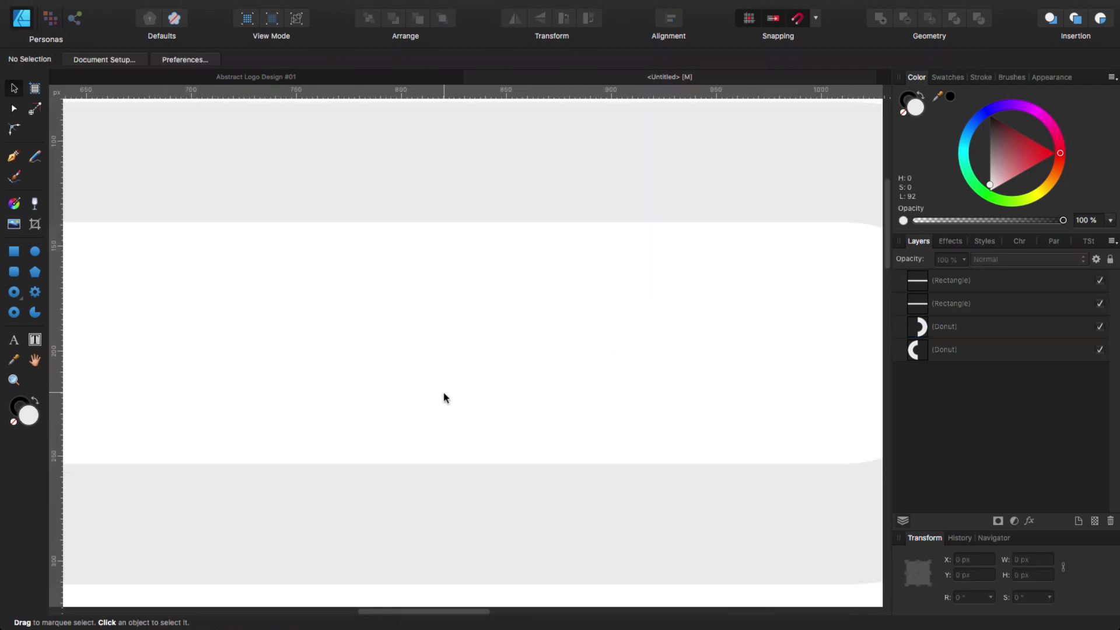
{"action": "scroll", "coordinate": [533, 382], "scroll_direction": "left", "scroll_amount": 10}
{"action": "scroll", "coordinate": [575, 383], "scroll_direction": "down", "scroll_amount": 3}
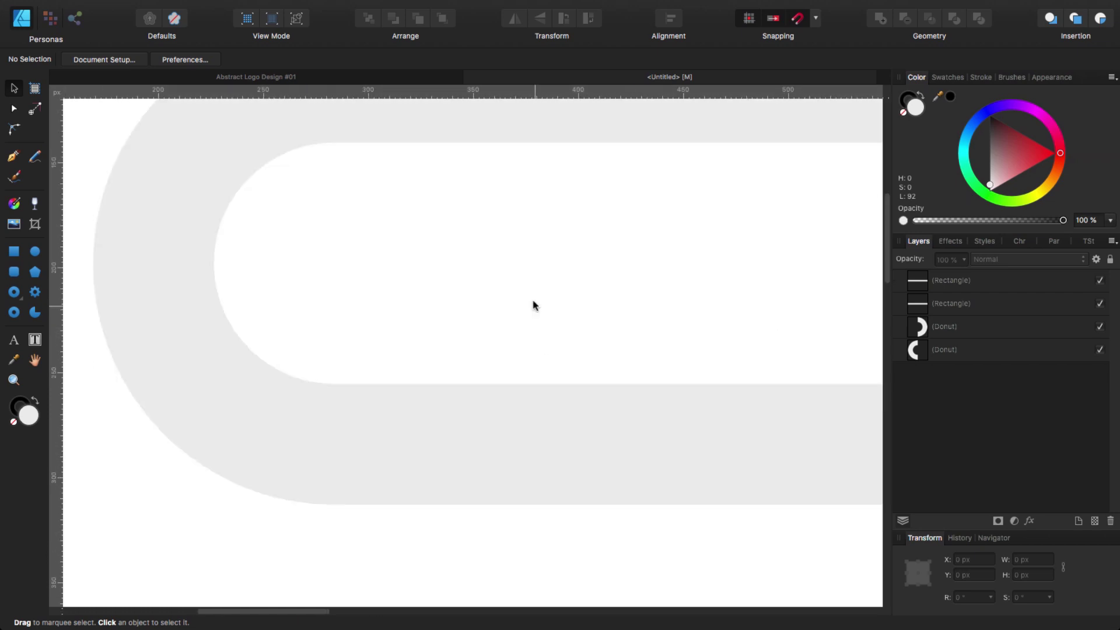
{"action": "scroll", "coordinate": [538, 320], "scroll_direction": "down", "scroll_amount": 5}
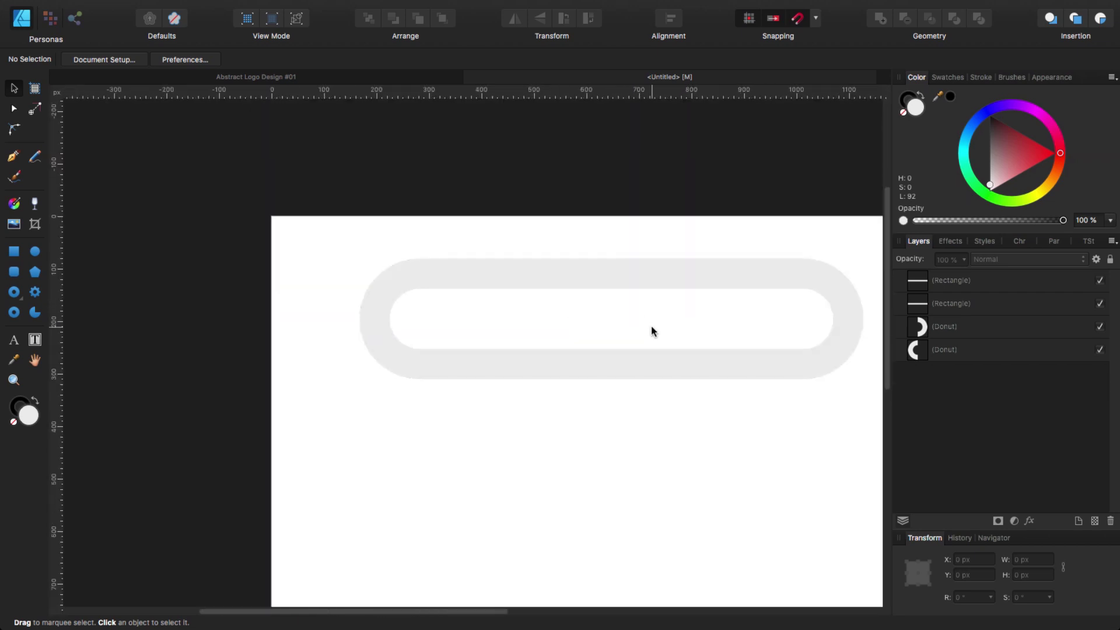
{"action": "scroll", "coordinate": [506, 302], "scroll_direction": "down", "scroll_amount": 2}
{"action": "scroll", "coordinate": [507, 302], "scroll_direction": "left", "scroll_amount": 2}
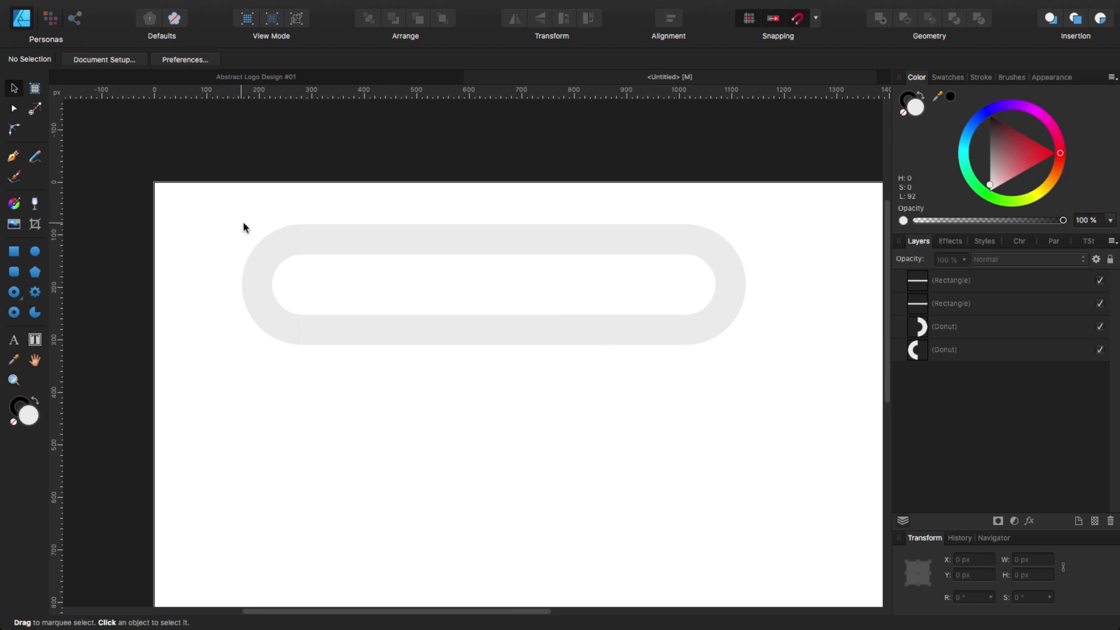
Merge the two bars and two half donuts into one rounded ring and place a duplicate directly below it.
{"action": "left_click_drag", "start_coordinate": [229, 215], "coordinate": [794, 385]}
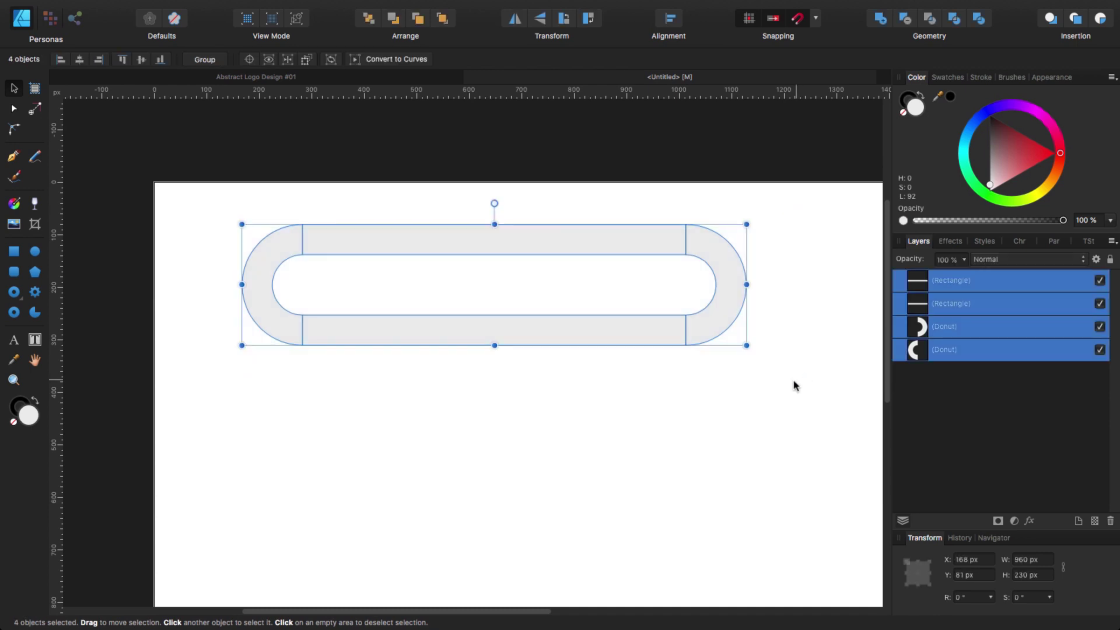
{"action": "left_click", "coordinate": [880, 20]}
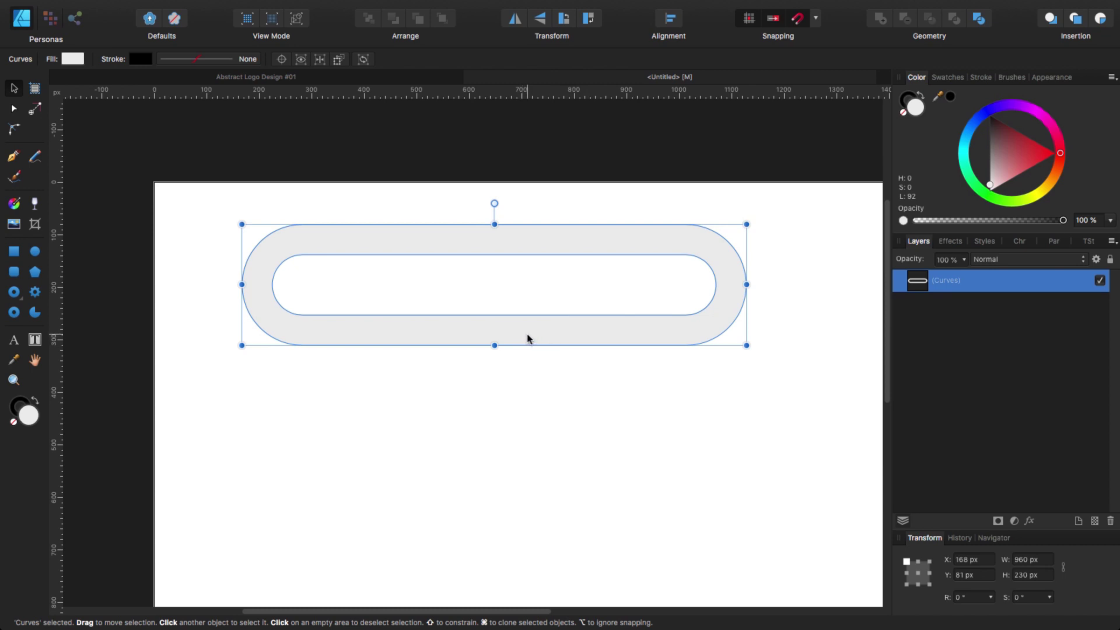
{"action": "mouse_move", "coordinate": [528, 336]}
{"action": "left_mouse_down"}
{"action": "mouse_move", "coordinate": [545, 366]}
{"action": "mouse_move", "coordinate": [527, 499]}
{"action": "left_mouse_up"}
{"action": "scroll", "coordinate": [578, 492], "scroll_direction": "down", "scroll_amount": 2}
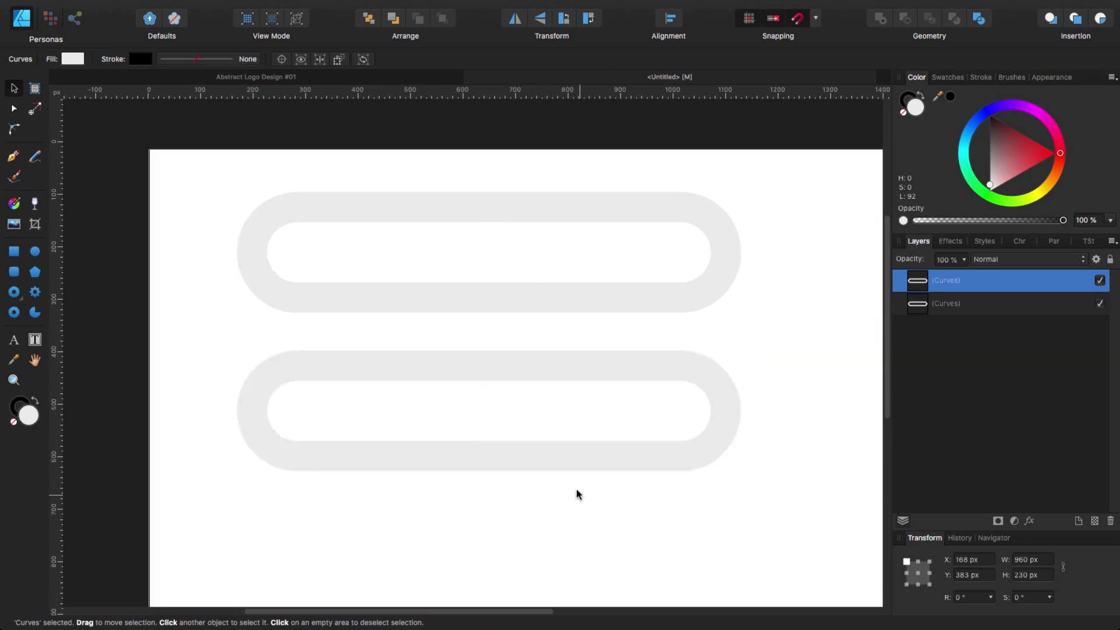
Align the two horizontal rings to each other's horizontal centre and group them.
{"action": "mouse_move", "coordinate": [191, 153]}
{"action": "left_mouse_down"}
{"action": "mouse_move", "coordinate": [471, 235]}
{"action": "mouse_move", "coordinate": [790, 524]}
{"action": "left_mouse_up"}
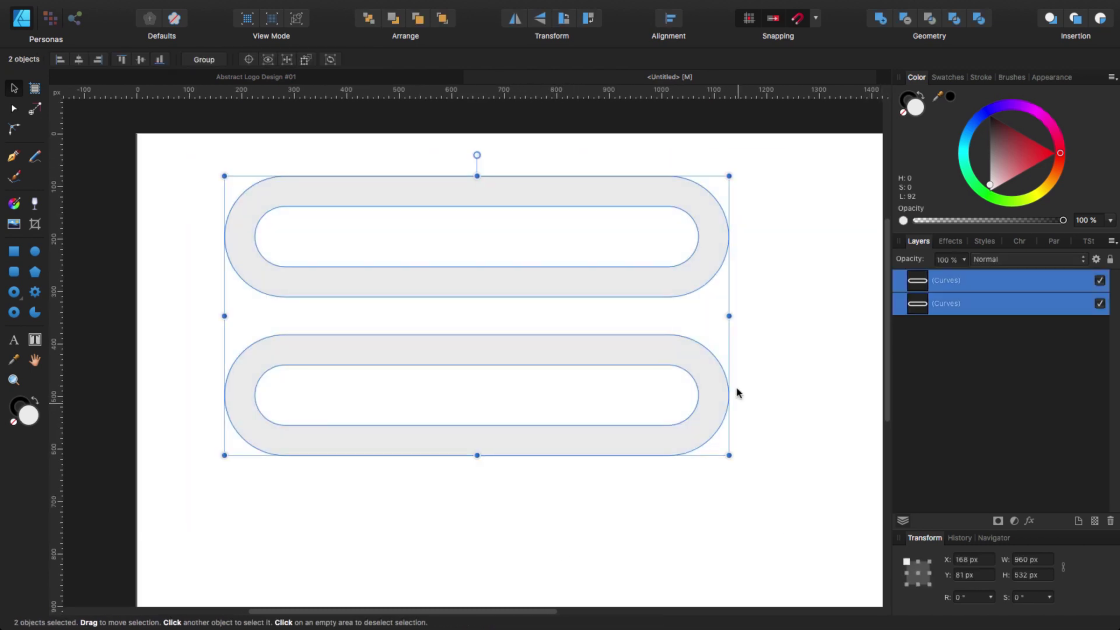
{"action": "left_click", "coordinate": [669, 22]}
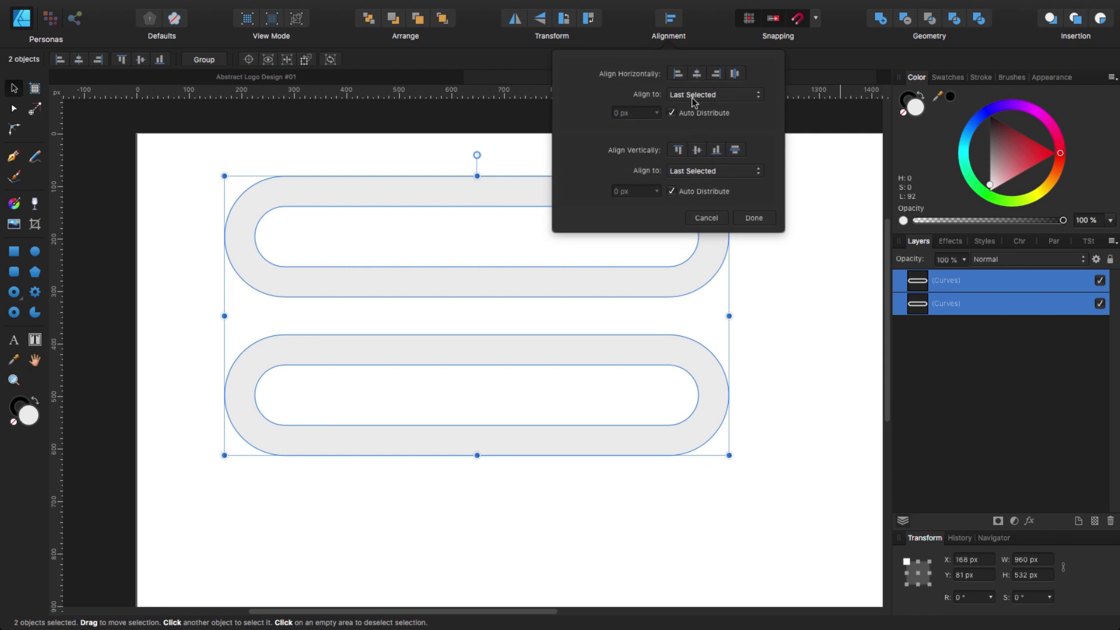
{"action": "left_click", "coordinate": [697, 74]}
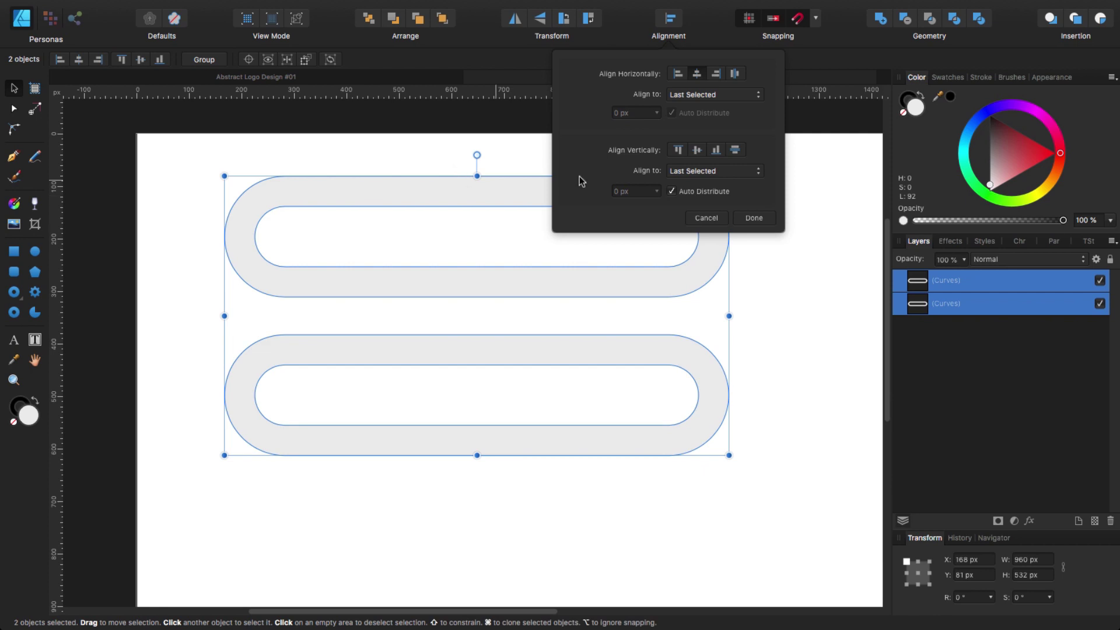
{"action": "left_click", "coordinate": [747, 220]}
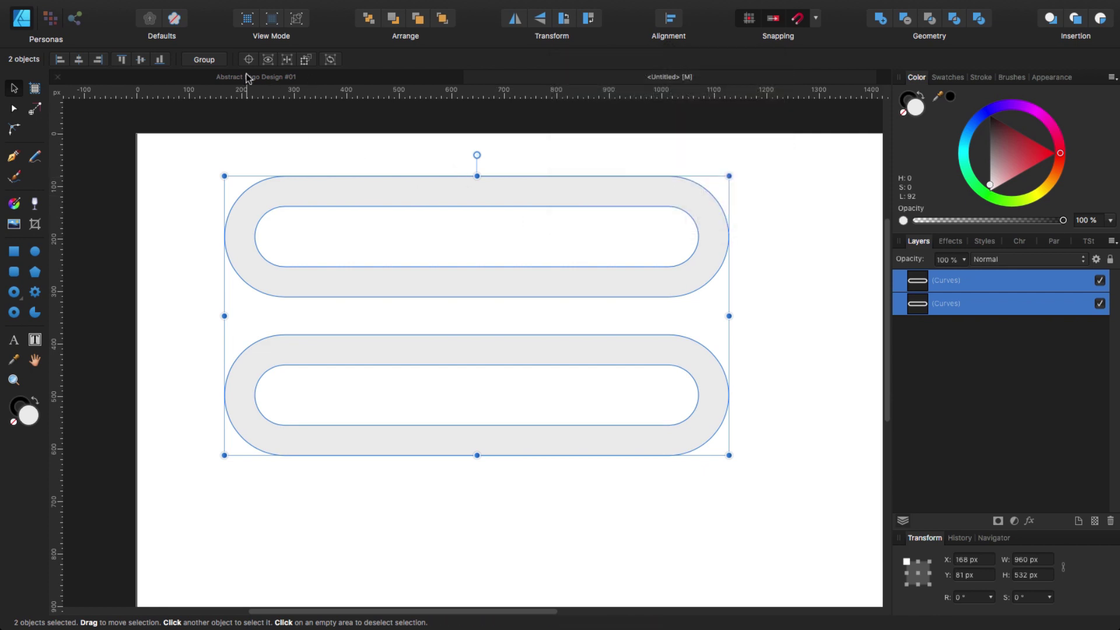
{"action": "left_click", "coordinate": [208, 63]}
Duplicate the ring group and rotate the copy 90° so its vertical rings cross the horizontal ones.
{"action": "left_click_drag", "start_coordinate": [611, 275], "coordinate": [589, 351]}
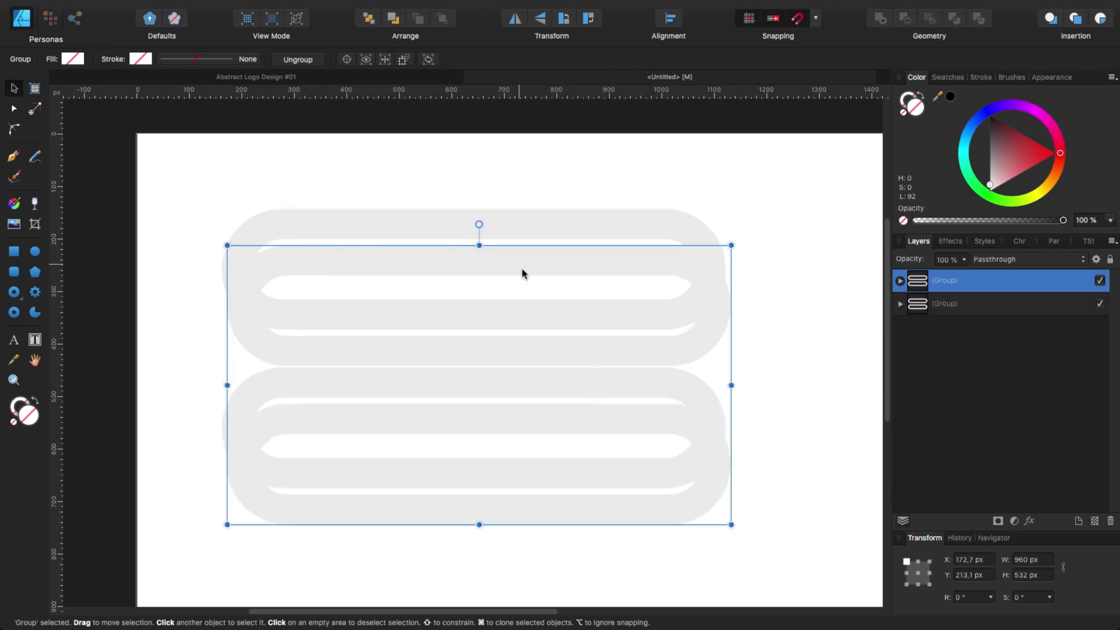
{"action": "left_click", "coordinate": [562, 39]}
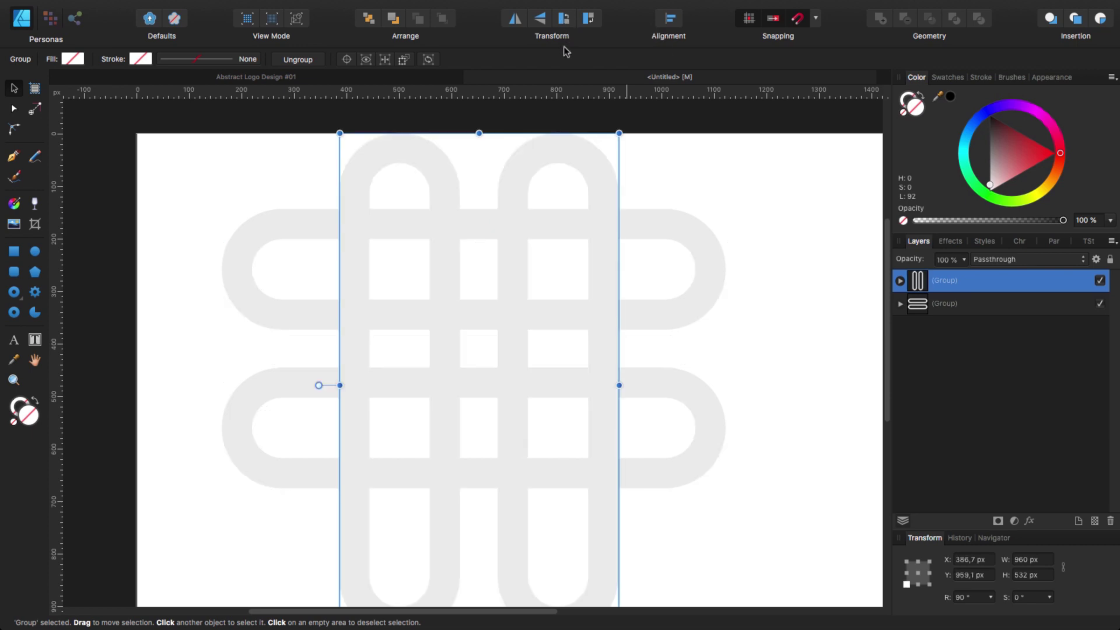
{"action": "key", "text": "super+minus"}
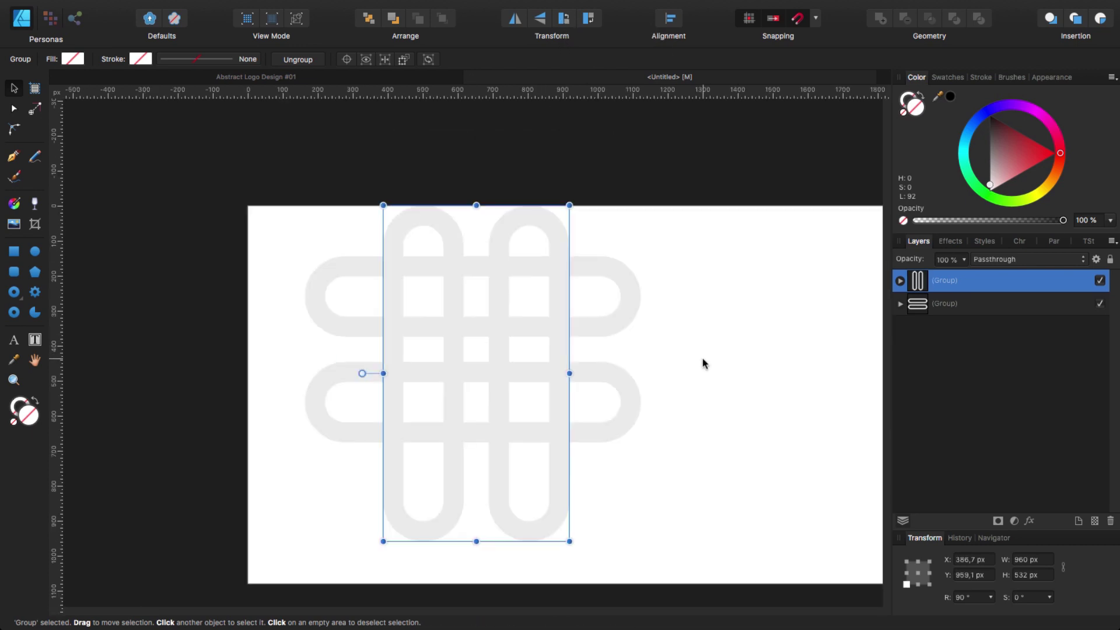
{"action": "scroll", "coordinate": [714, 385], "scroll_direction": "down", "scroll_amount": 3}
Align the vertical and horizontal ring groups to each other's centres, both horizontally and vertically.
{"action": "left_click", "coordinate": [707, 352]}
{"action": "left_click", "coordinate": [440, 290]}
{"action": "left_click_drag", "start_coordinate": [262, 118], "coordinate": [732, 502]}
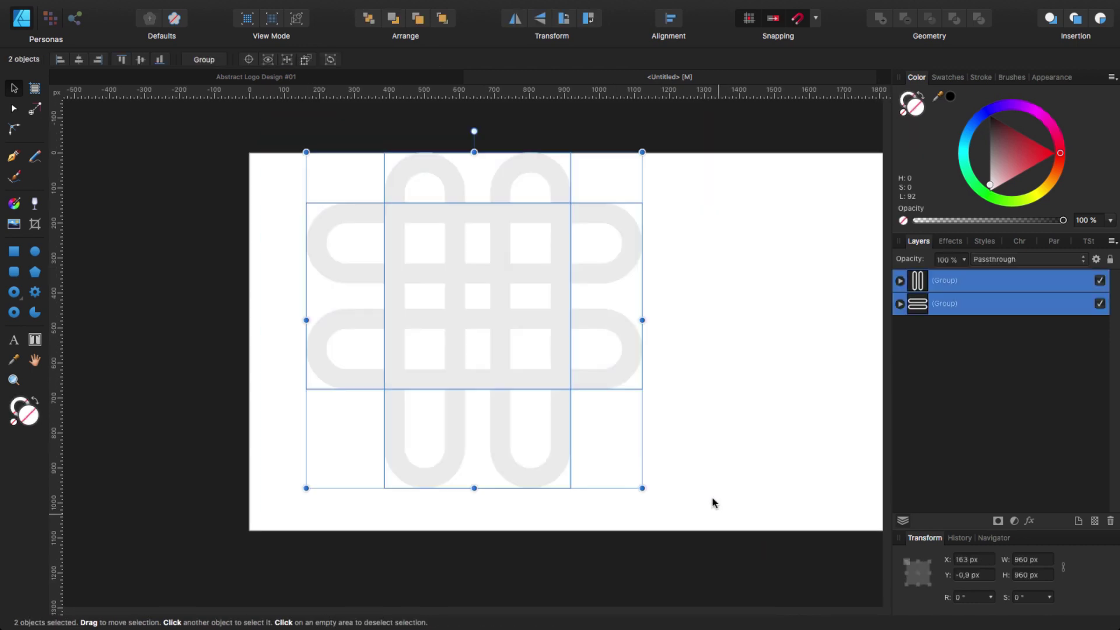
{"action": "left_click", "coordinate": [672, 23]}
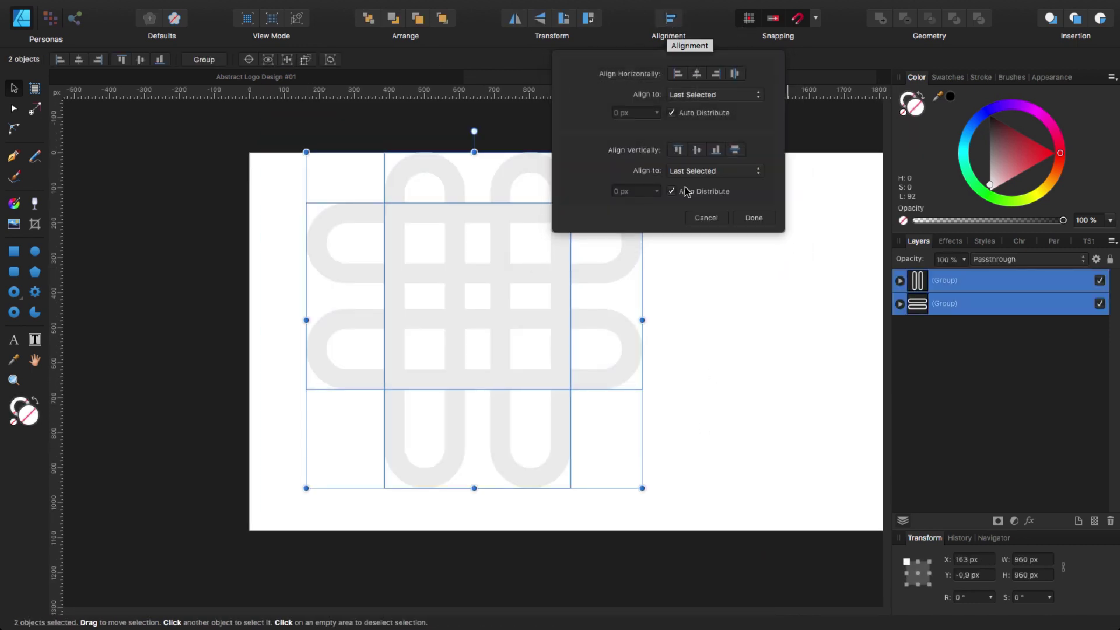
{"action": "left_click", "coordinate": [697, 76]}
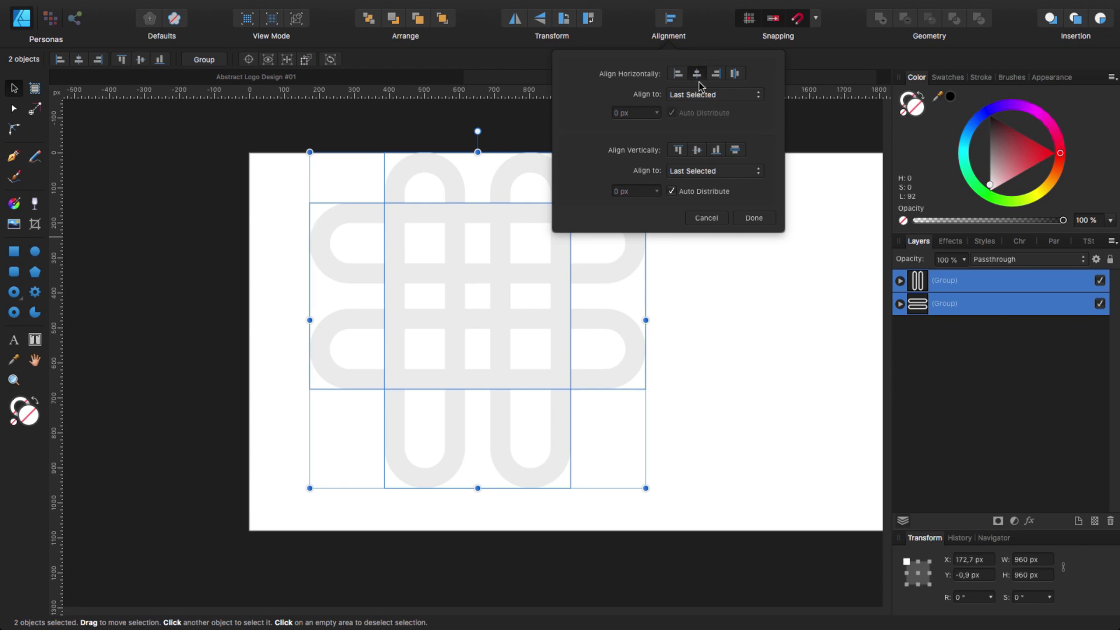
{"action": "left_click", "coordinate": [697, 151]}
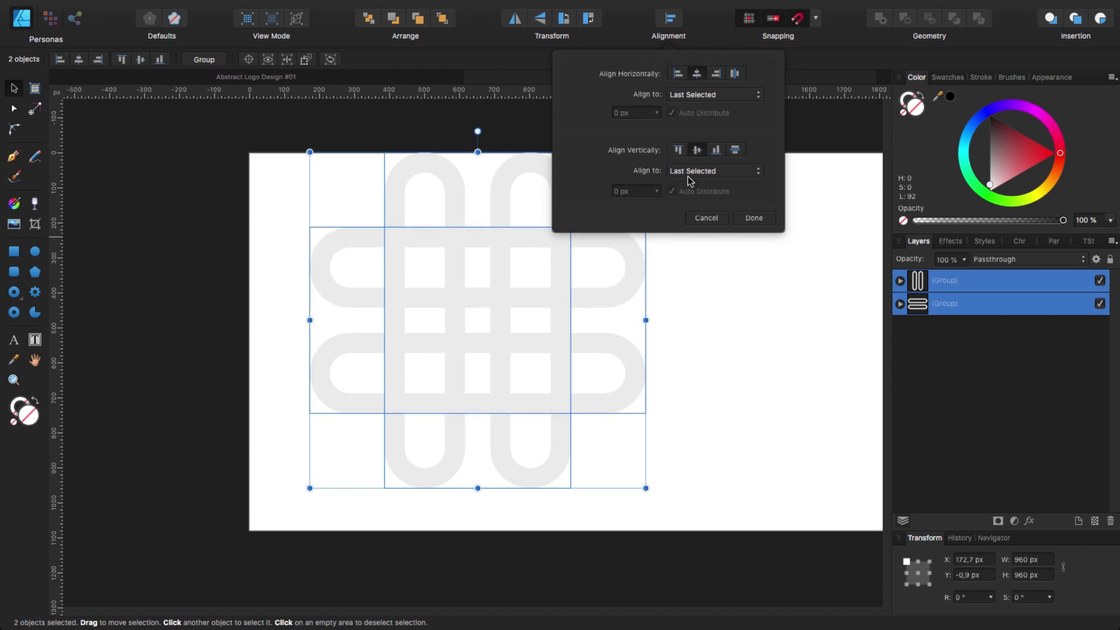
{"action": "left_click", "coordinate": [753, 218]}
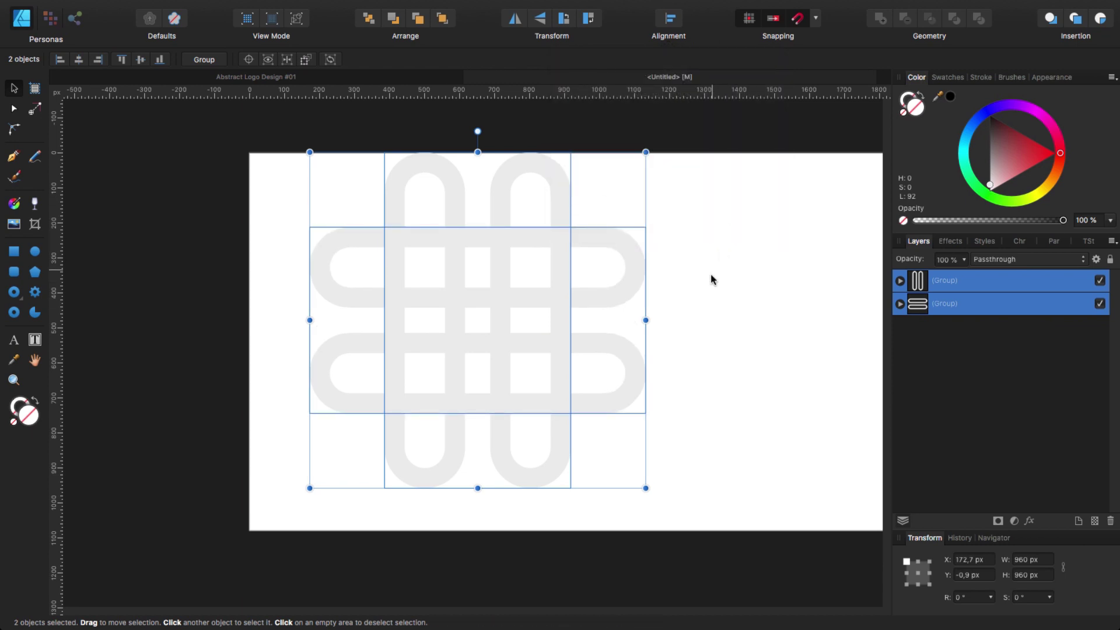
Scale both crossed groups down to about 722 × 714 px and reposition them within the page.
{"action": "mouse_move", "coordinate": [550, 343]}
{"action": "left_mouse_down"}
{"action": "mouse_move", "coordinate": [562, 362]}
{"action": "mouse_move", "coordinate": [544, 346]}
{"action": "left_mouse_up"}
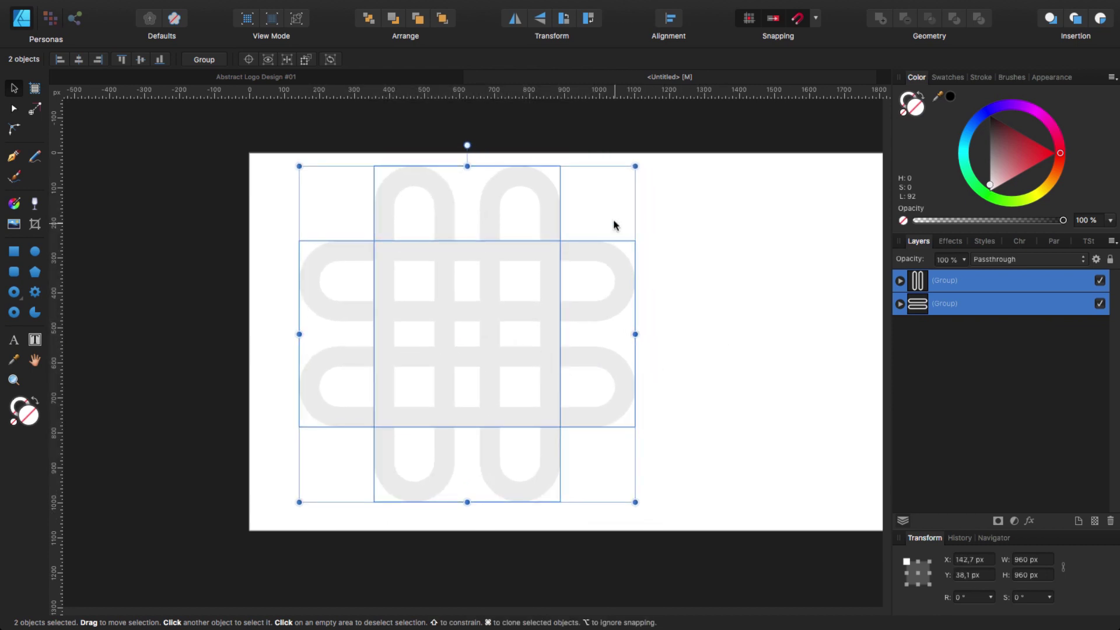
{"action": "left_click_drag", "start_coordinate": [632, 168], "coordinate": [551, 252]}
{"action": "left_click_drag", "start_coordinate": [494, 382], "coordinate": [533, 339]}
{"action": "left_click", "coordinate": [650, 337]}
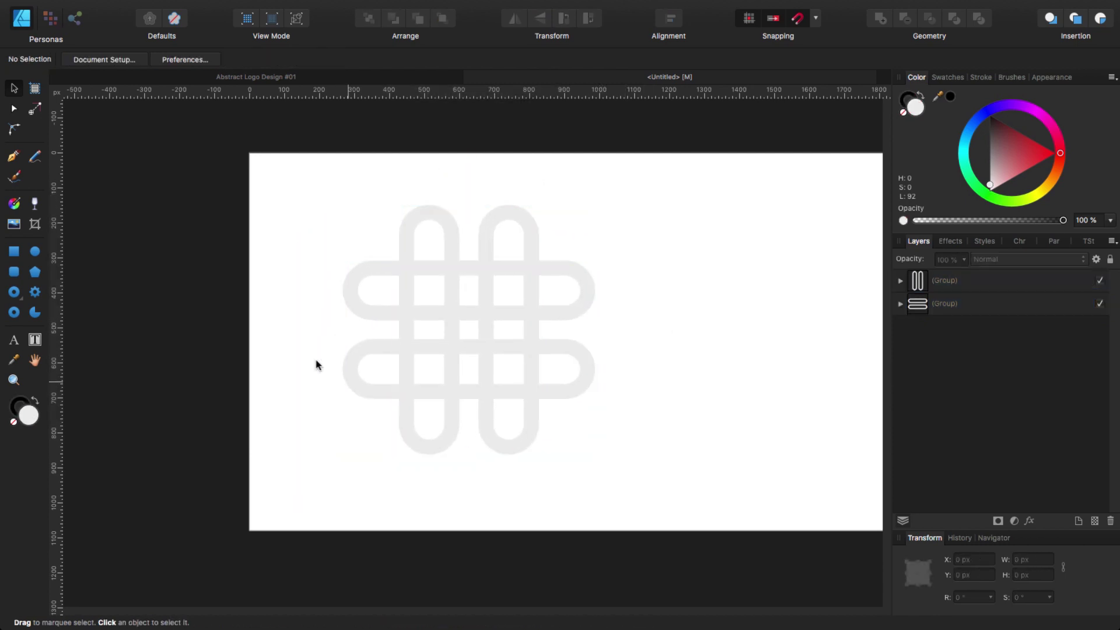
Ungroup the vertical and horizontal ring pairs into four separate rings.
{"action": "left_click", "coordinate": [406, 229]}
{"action": "left_click", "coordinate": [296, 63]}
{"action": "left_click", "coordinate": [340, 303]}
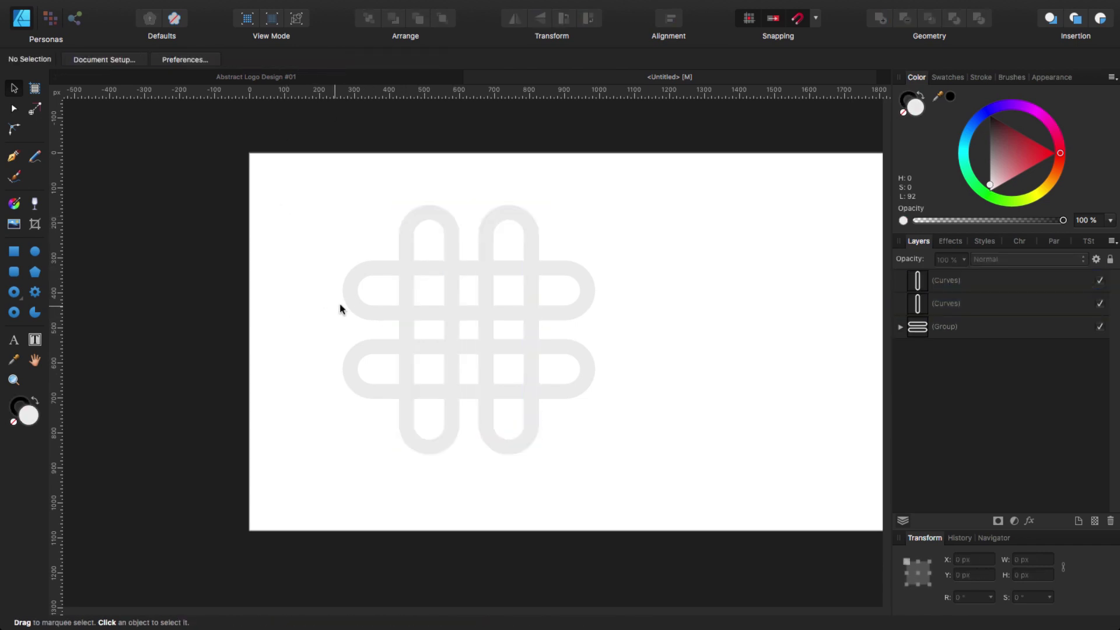
{"action": "left_click", "coordinate": [340, 303]}
{"action": "left_click", "coordinate": [297, 60]}
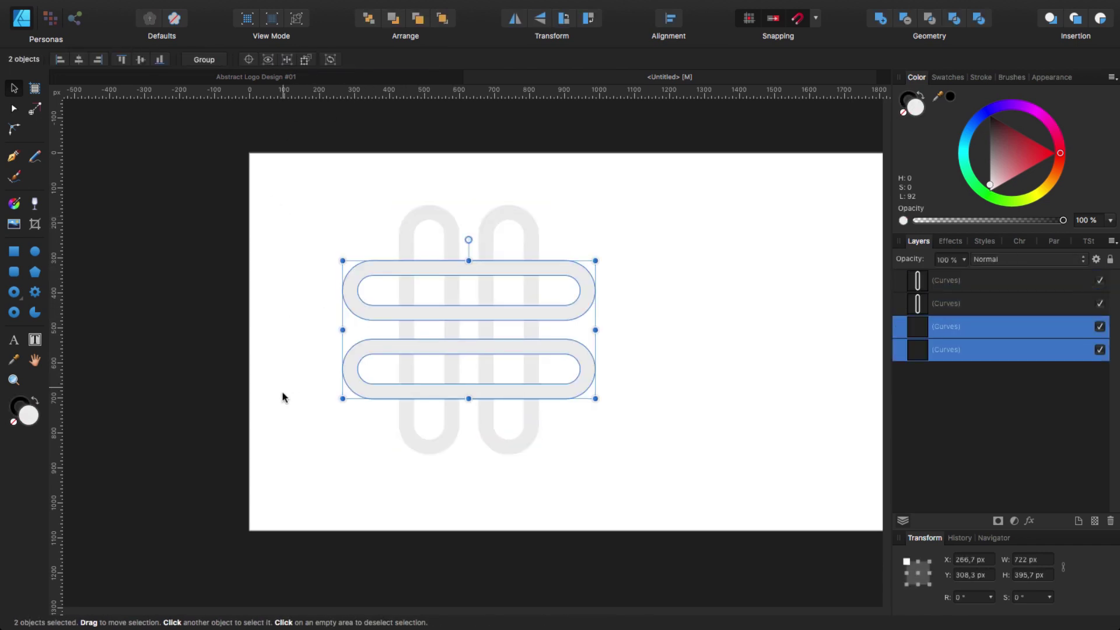
{"action": "left_click", "coordinate": [283, 397]}
Fill all four rings with a coral red of H 5, S 88, L 69.
{"action": "left_click_drag", "start_coordinate": [307, 180], "coordinate": [657, 491]}
{"action": "mouse_move", "coordinate": [1057, 161]}
{"action": "left_mouse_down"}
{"action": "mouse_move", "coordinate": [1059, 148]}
{"action": "mouse_move", "coordinate": [1034, 135]}
{"action": "mouse_move", "coordinate": [1060, 134]}
{"action": "mouse_move", "coordinate": [1062, 156]}
{"action": "mouse_move", "coordinate": [1024, 158]}
{"action": "mouse_move", "coordinate": [1025, 170]}
{"action": "left_mouse_up"}
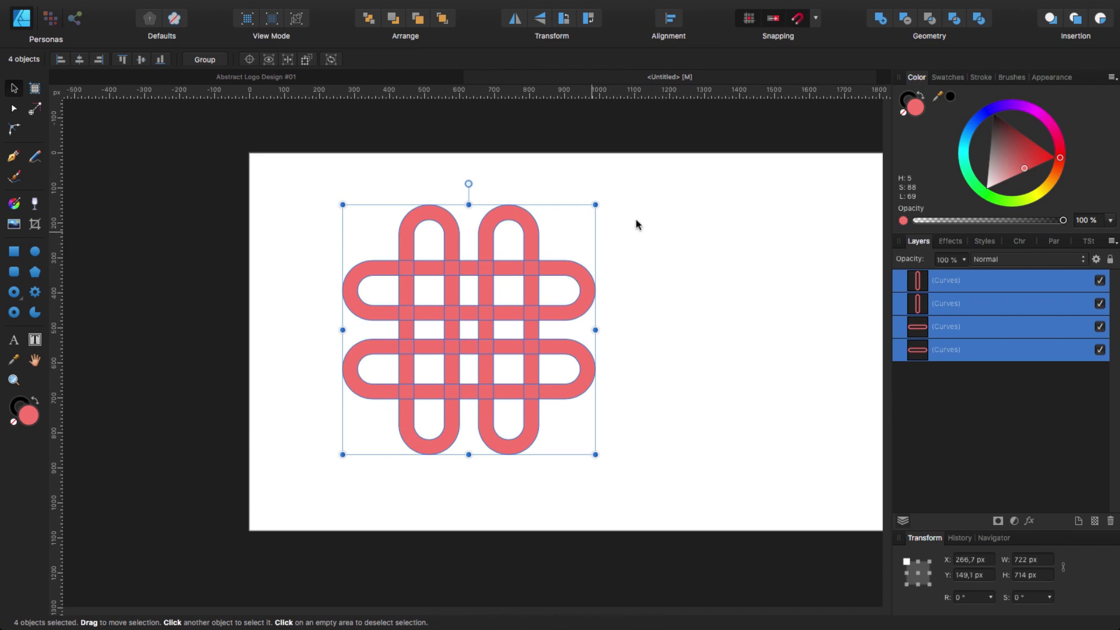
{"action": "left_click", "coordinate": [644, 257]}
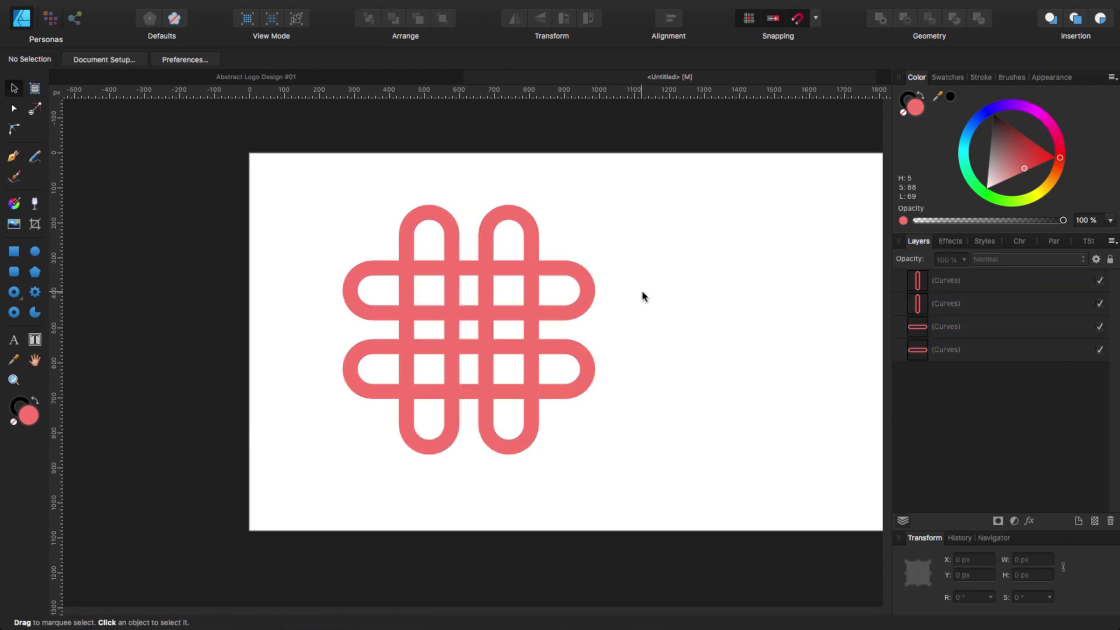
Recolour the left vertical ring yellow and the right vertical ring green.
{"action": "left_click", "coordinate": [408, 256]}
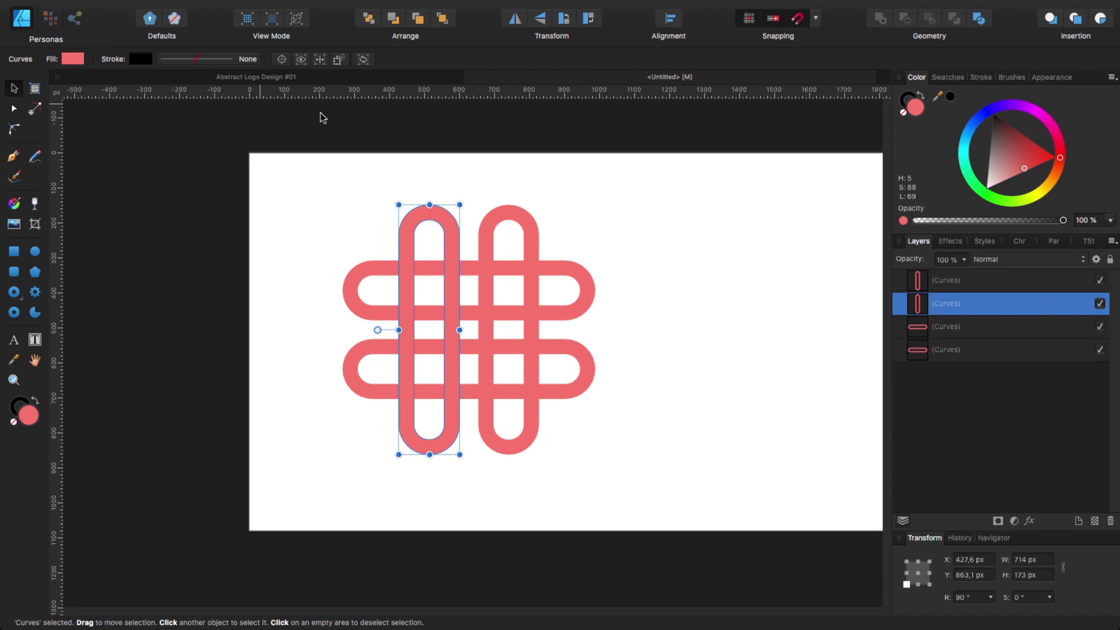
{"action": "left_click_drag", "start_coordinate": [1058, 159], "coordinate": [985, 117]}
{"action": "left_click", "coordinate": [532, 235]}
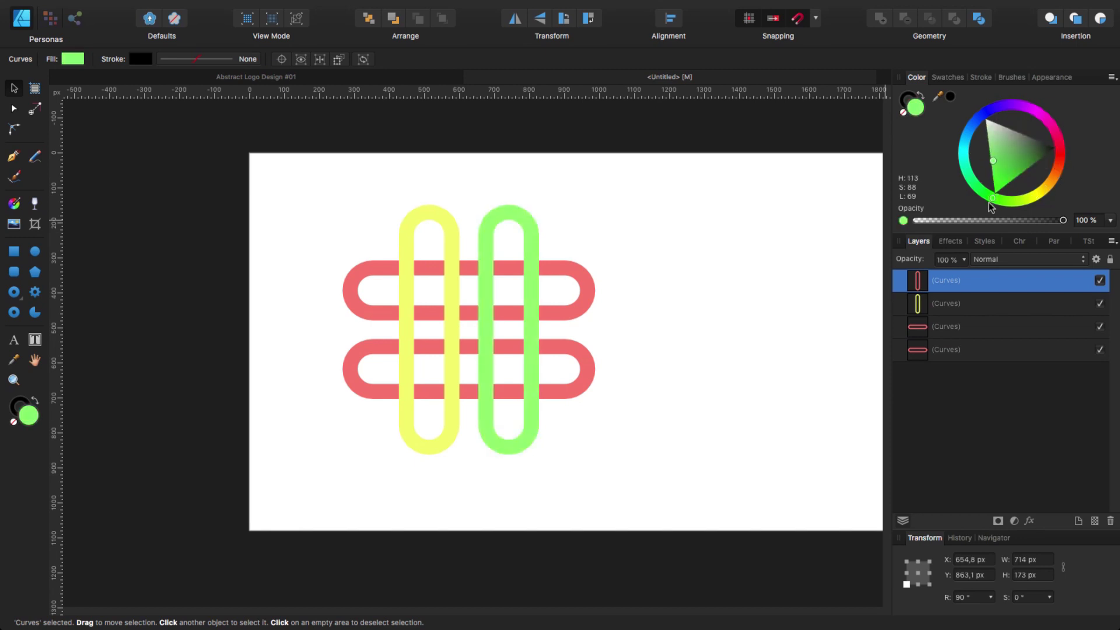
Recolour the lower horizontal ring blue with hue 213 and clear the selection.
{"action": "left_click", "coordinate": [579, 319]}
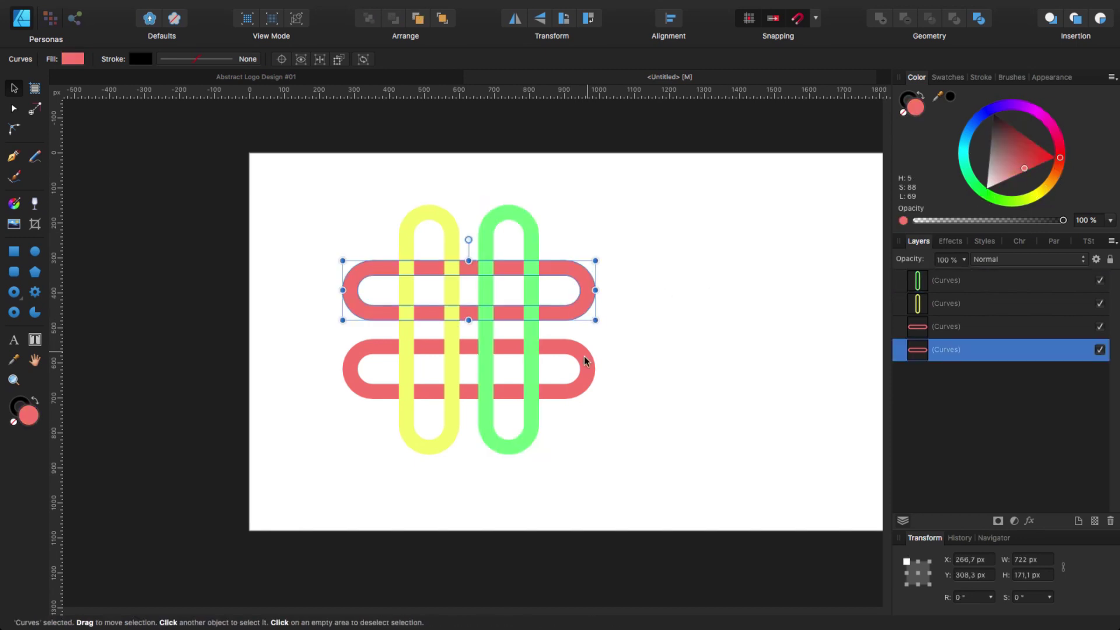
{"action": "left_click", "coordinate": [583, 372]}
{"action": "mouse_move", "coordinate": [1062, 159]}
{"action": "left_mouse_down"}
{"action": "mouse_move", "coordinate": [1044, 113]}
{"action": "mouse_move", "coordinate": [985, 114]}
{"action": "mouse_move", "coordinate": [970, 128]}
{"action": "left_mouse_up"}
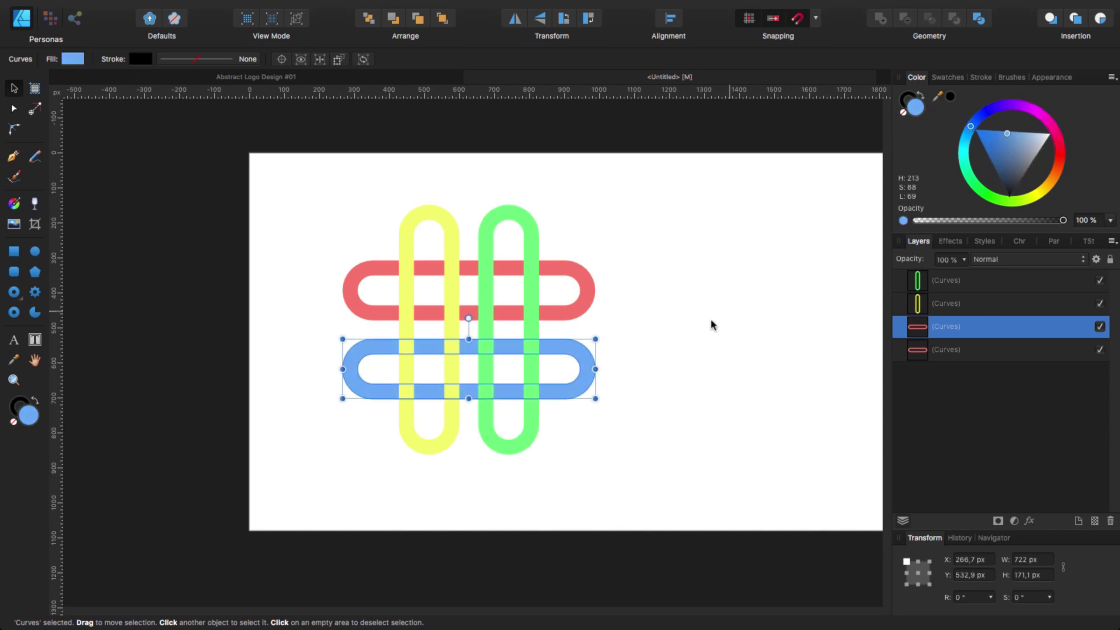
{"action": "left_click", "coordinate": [706, 335]}
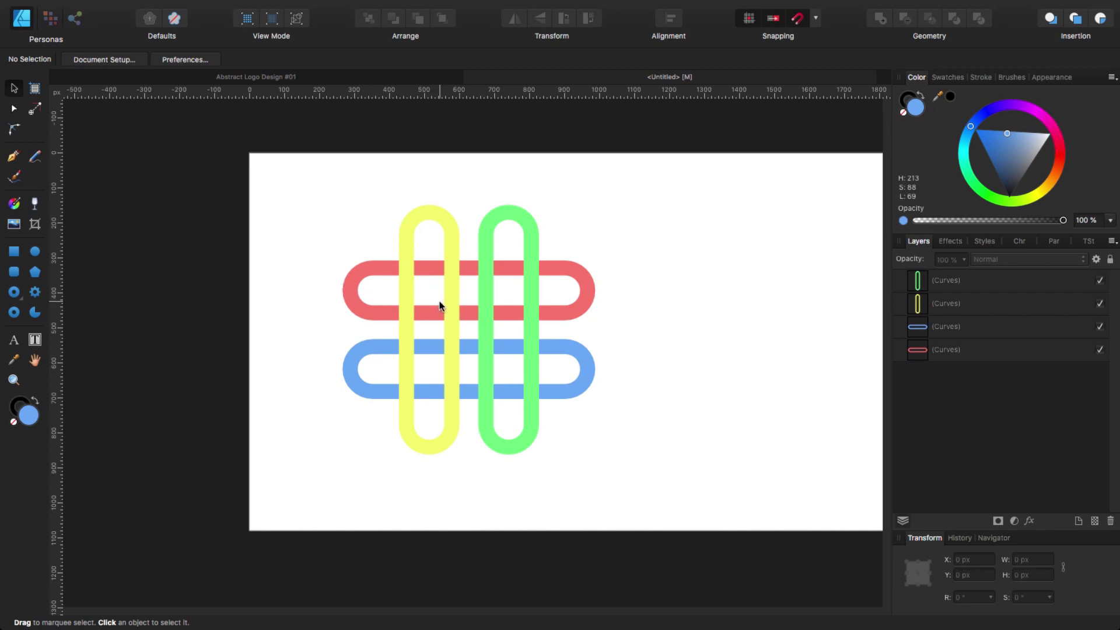
Divide the red ring against the yellow and then the green vertical ring, splitting them at every crossing.
{"action": "scroll", "coordinate": [440, 305], "scroll_direction": "up", "scroll_amount": 5}
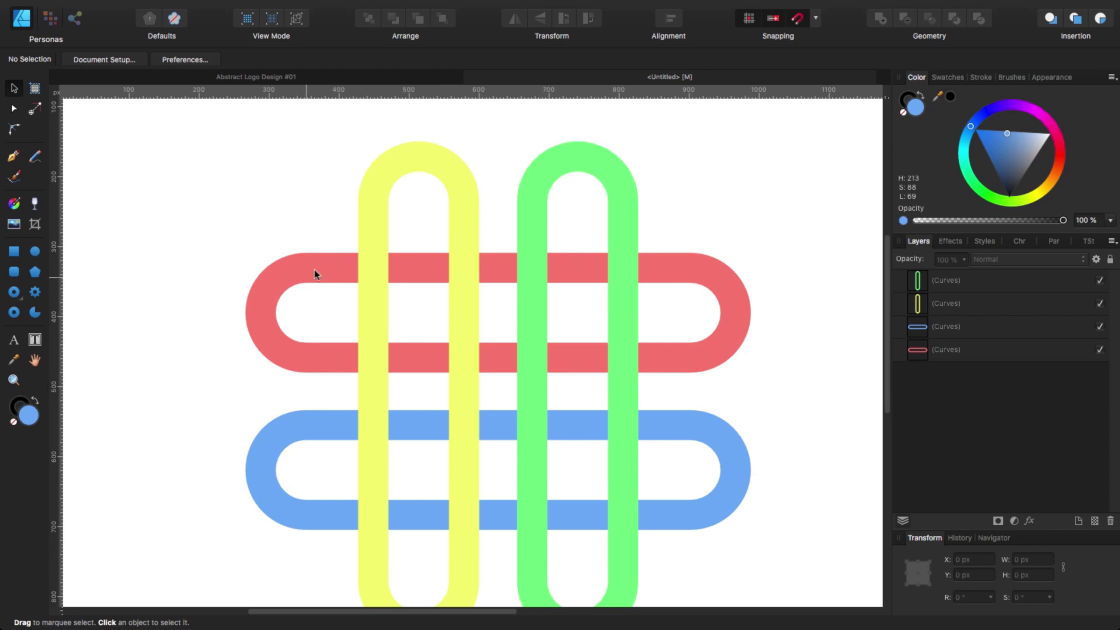
{"action": "left_click", "coordinate": [281, 282]}
{"action": "left_click", "coordinate": [374, 237], "text": "shift"}
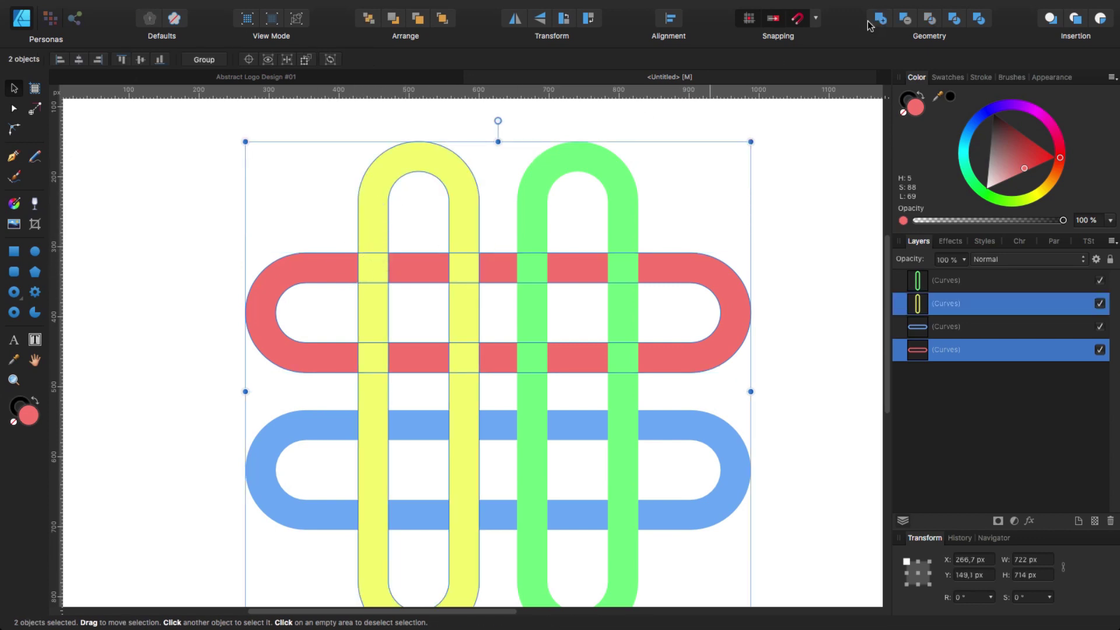
{"action": "left_click", "coordinate": [983, 21]}
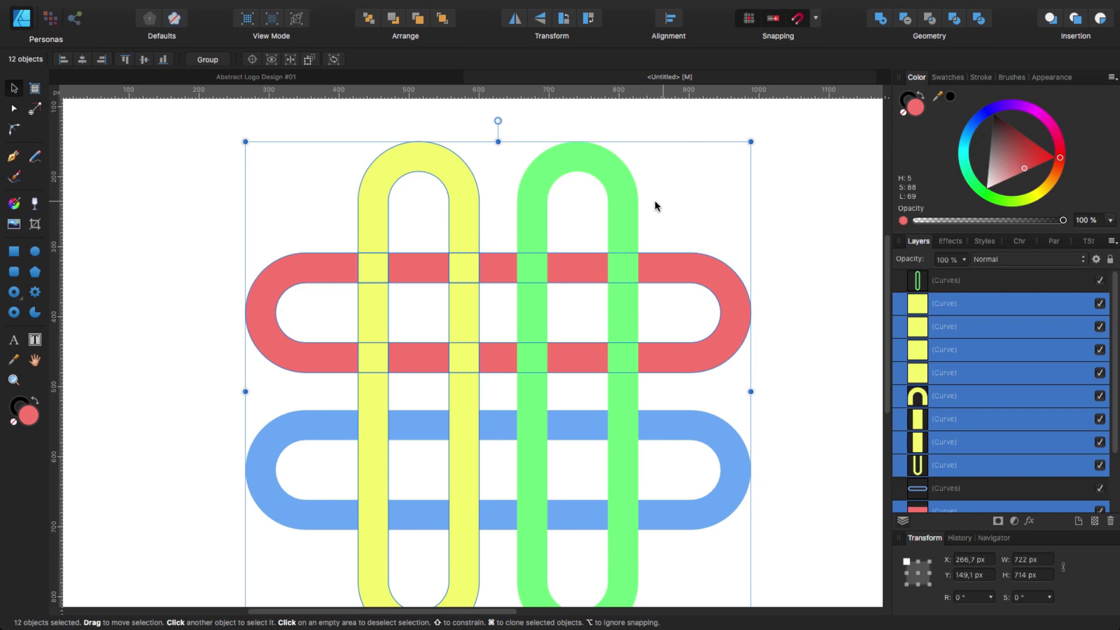
{"action": "left_click", "coordinate": [632, 220]}
{"action": "left_click", "coordinate": [704, 268], "text": "shift"}
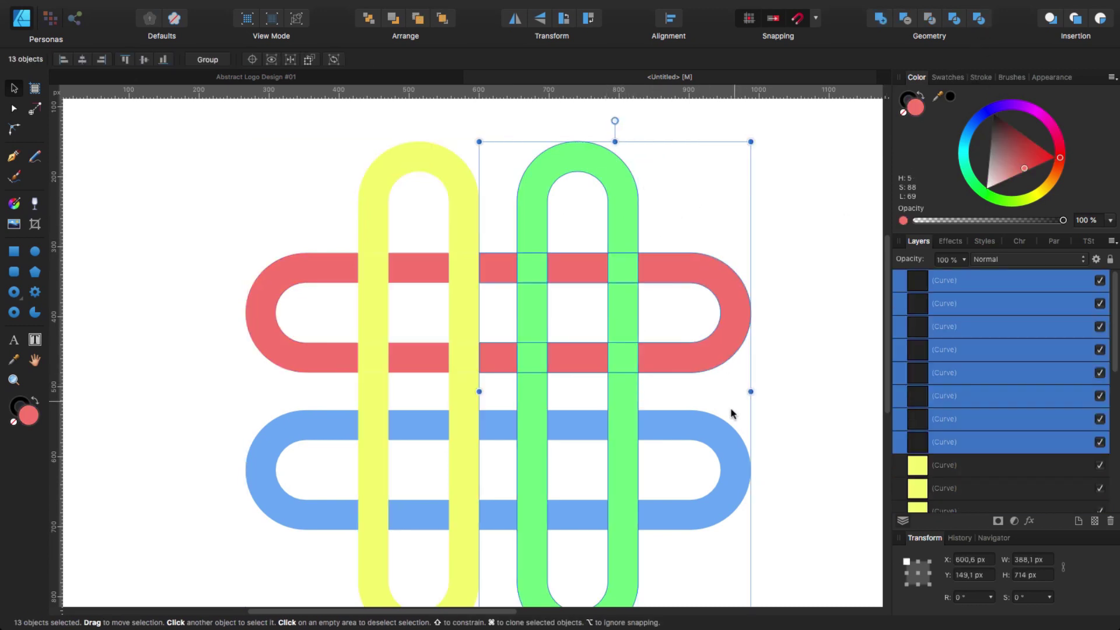
Divide the blue ring against the lower parts of the green and yellow rings, splitting them at every crossing.
{"action": "left_click", "coordinate": [727, 470]}
{"action": "left_click", "coordinate": [630, 578], "text": "shift"}
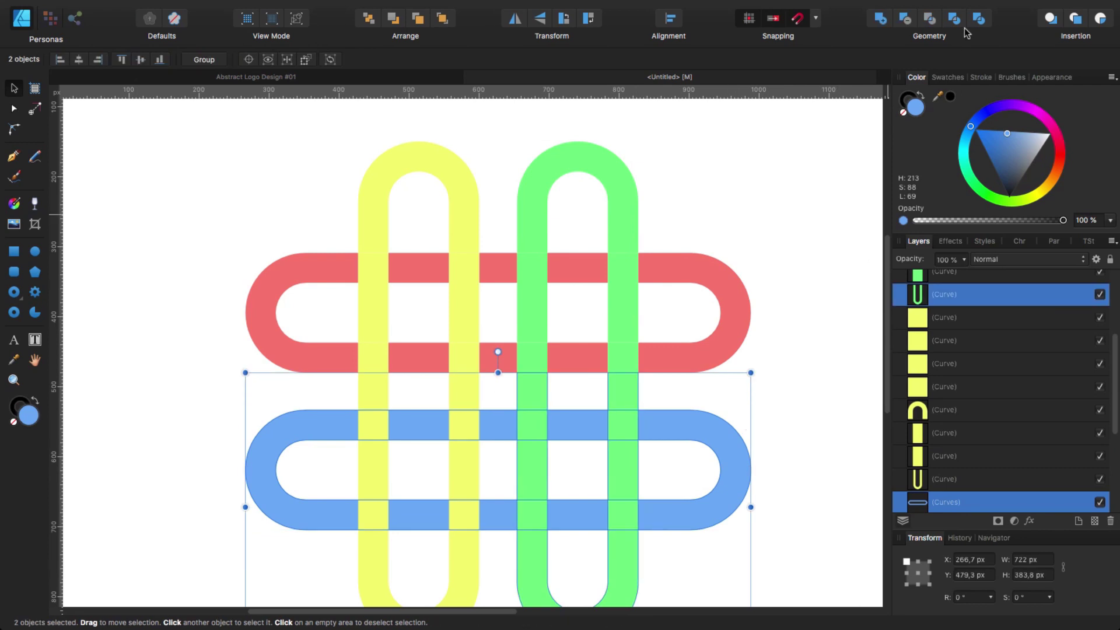
{"action": "key", "text": "ctrl+shift+a"}
{"action": "left_click", "coordinate": [376, 574]}
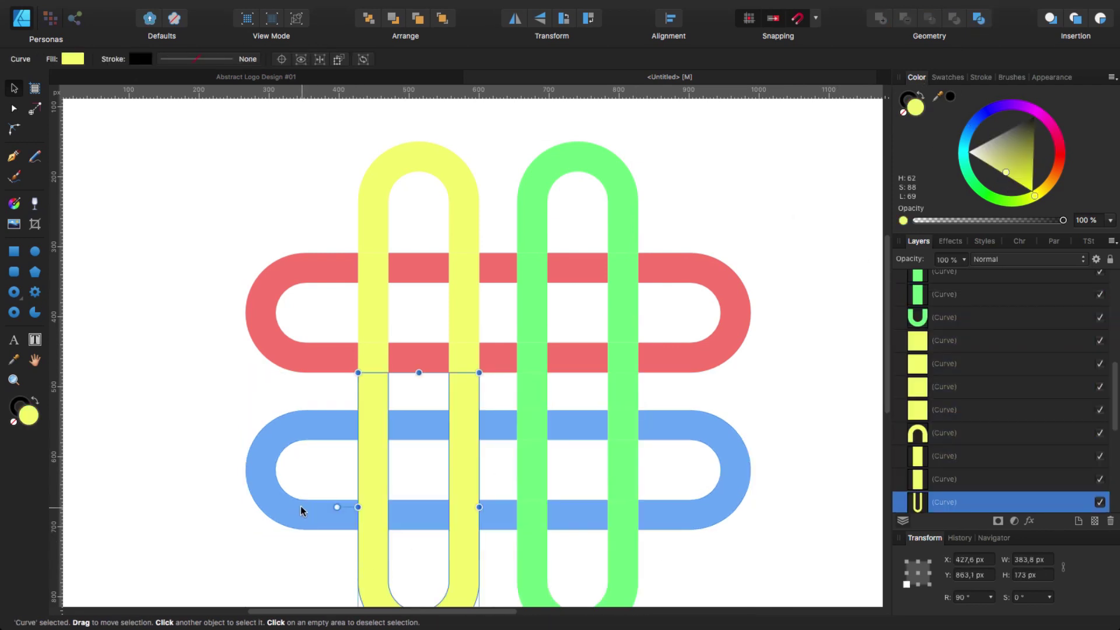
{"action": "left_click", "coordinate": [301, 508], "text": "shift"}
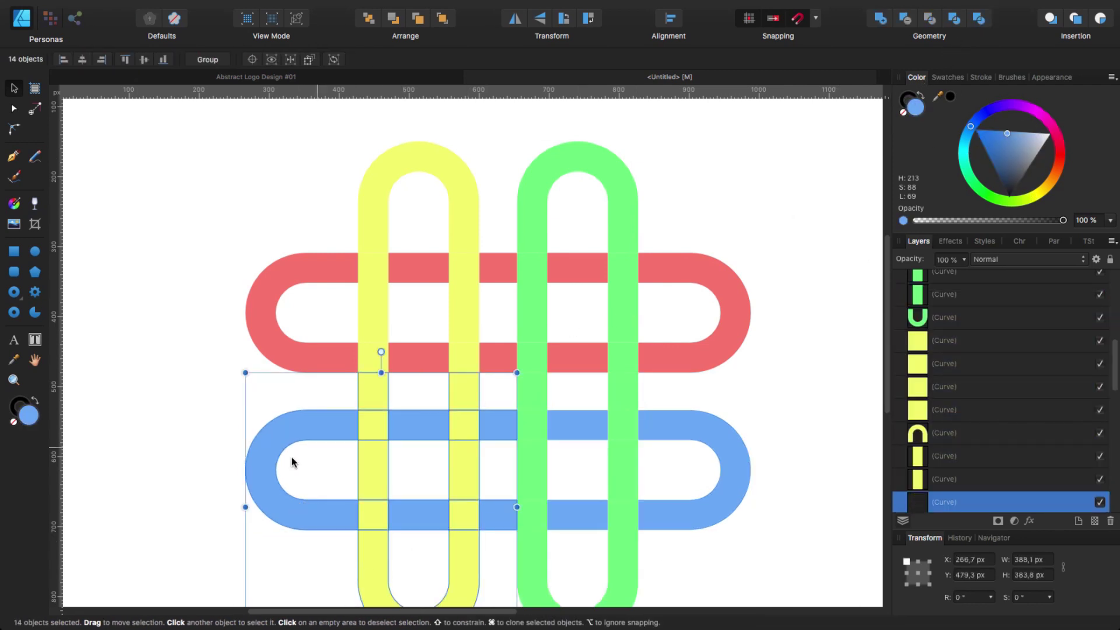
{"action": "left_click", "coordinate": [220, 449]}
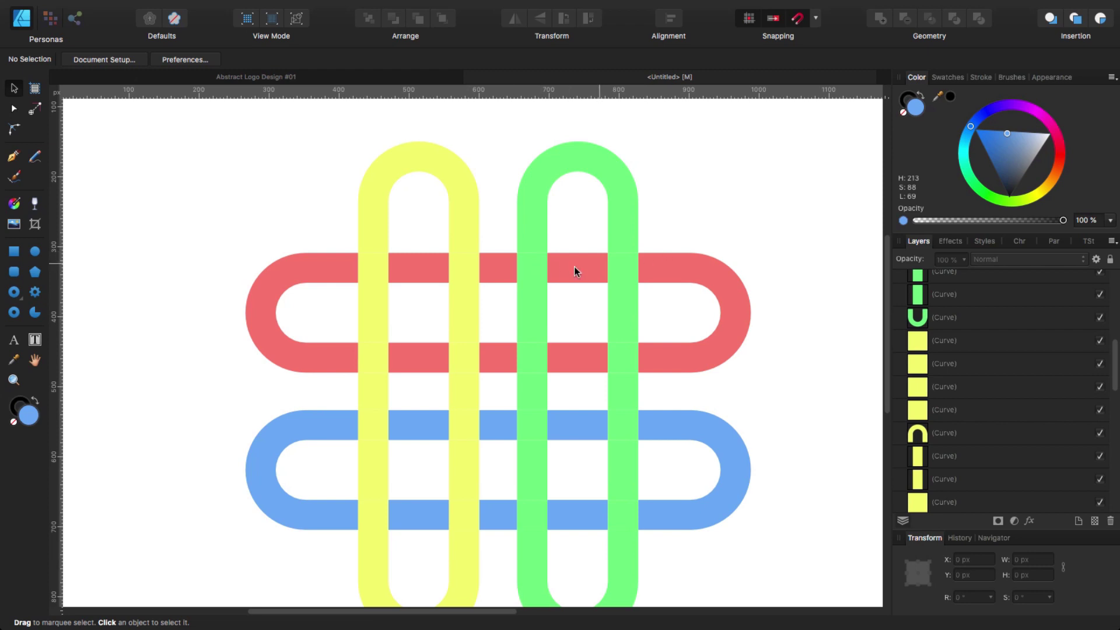
Delete the left yellow and left green squares on the red ring's upper bar and the right yellow and right green squares on its lower bar.
{"action": "left_click", "coordinate": [375, 268]}
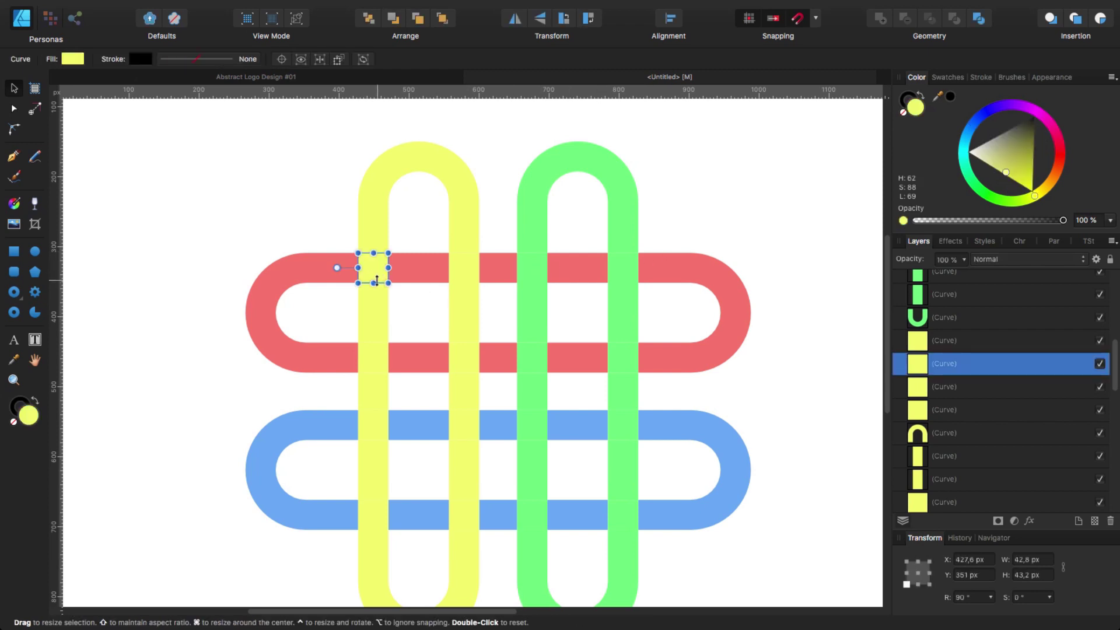
{"action": "key", "text": "Delete"}
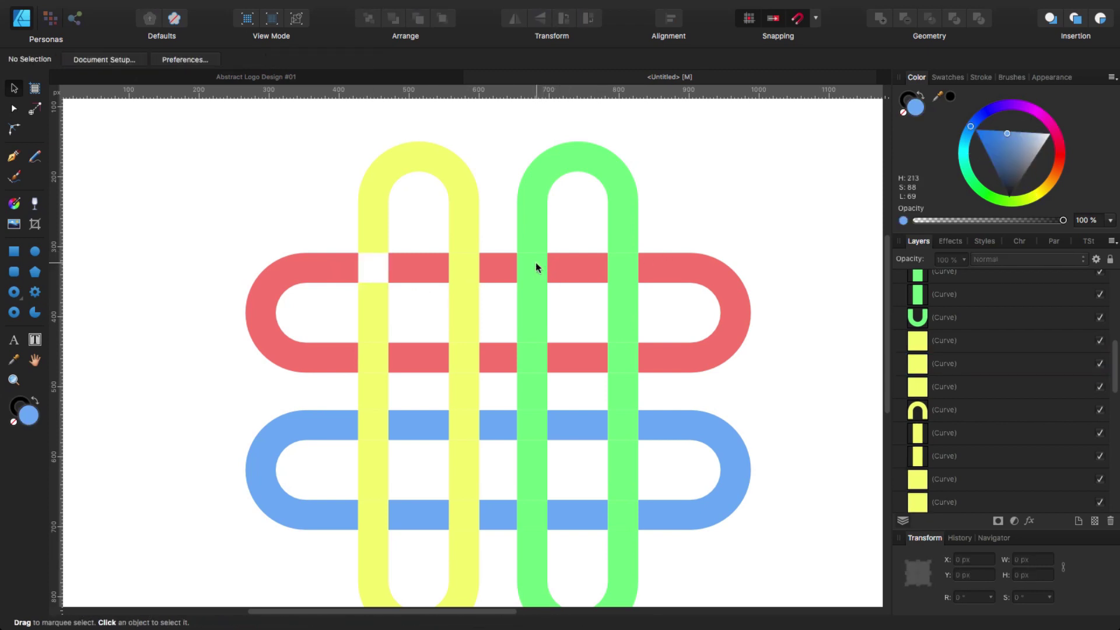
{"action": "left_click", "coordinate": [536, 268]}
{"action": "key", "text": "Delete"}
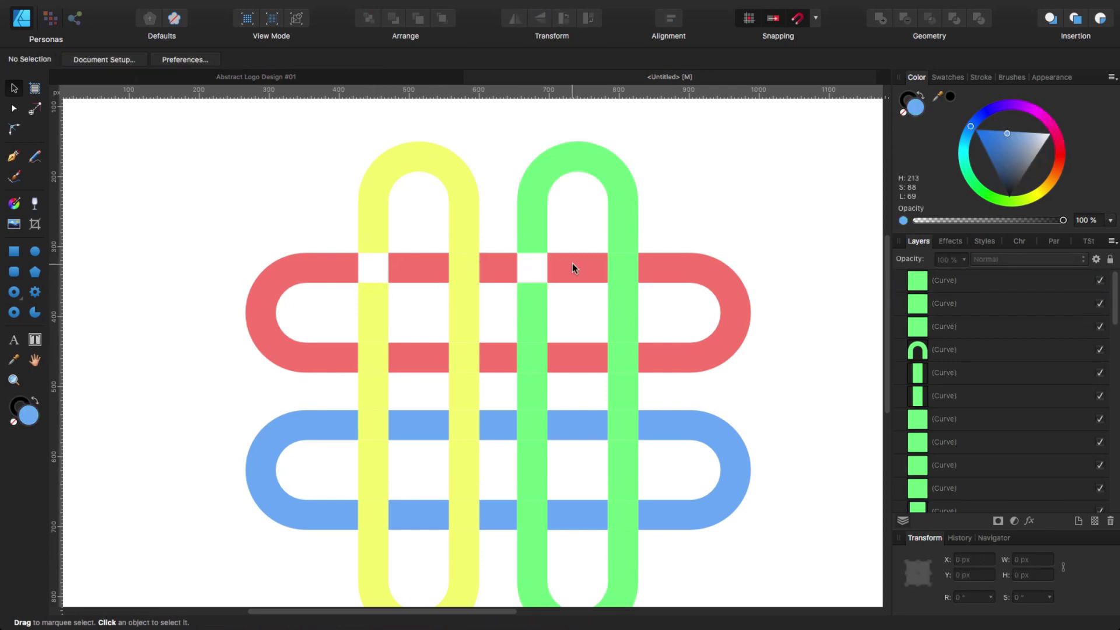
{"action": "left_click", "coordinate": [462, 358]}
{"action": "key", "text": "Delete"}
{"action": "left_click", "coordinate": [623, 358]}
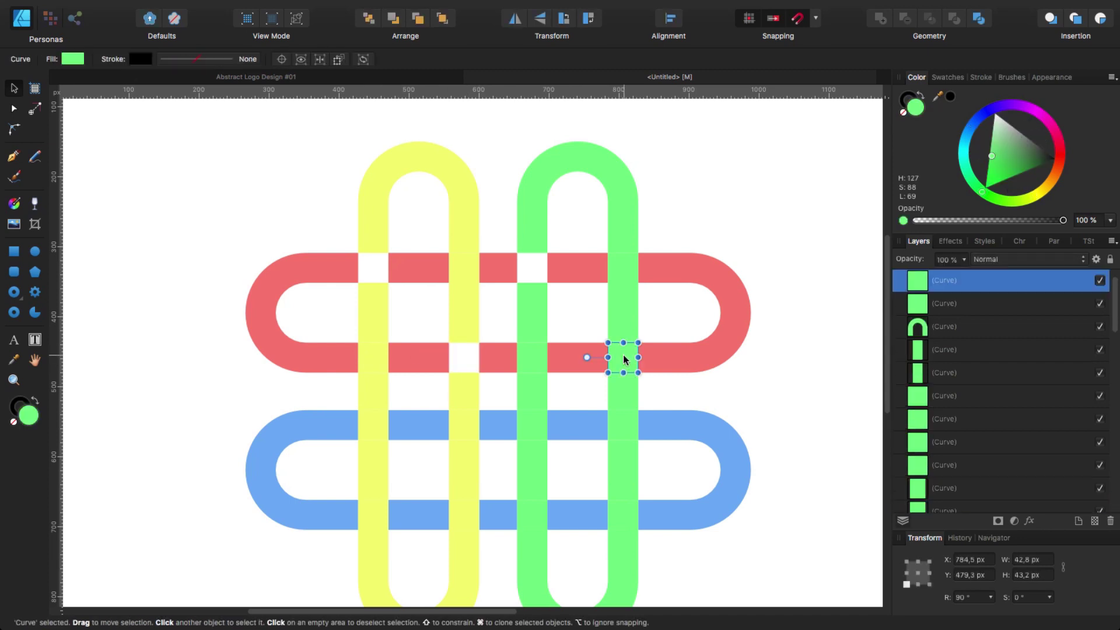
{"action": "key", "text": "Delete"}
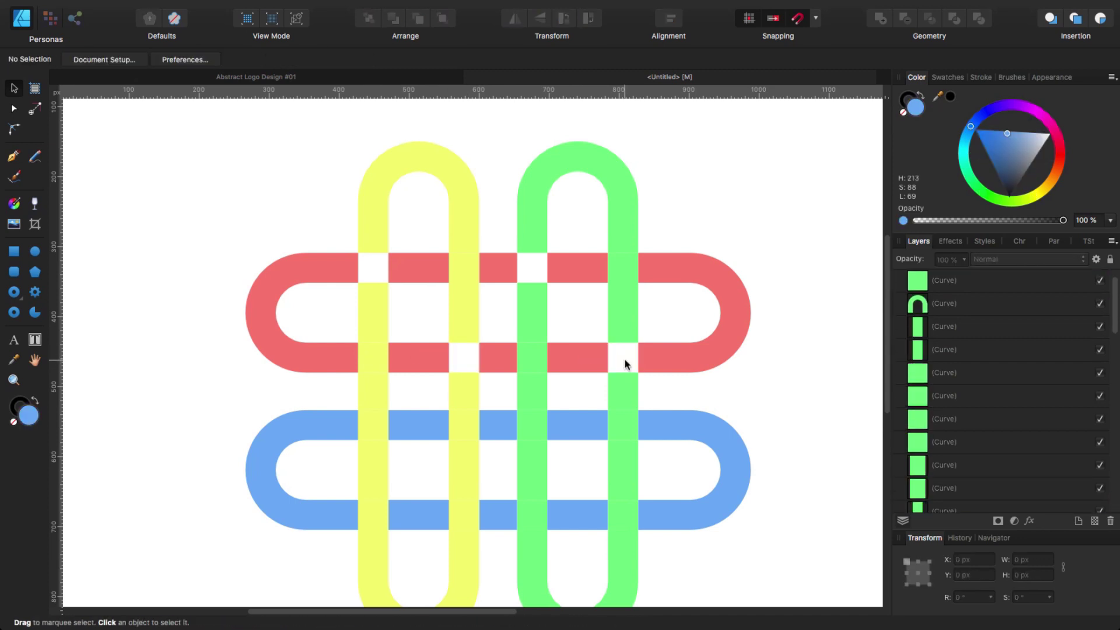
Delete the left yellow and left green squares on the blue ring's upper bar and the right yellow and right green squares on its lower bar.
{"action": "left_click", "coordinate": [375, 421]}
{"action": "key", "text": "Delete"}
{"action": "left_click", "coordinate": [527, 428]}
{"action": "key", "text": "Delete"}
{"action": "left_click", "coordinate": [622, 517]}
{"action": "key", "text": "Delete"}
{"action": "left_click", "coordinate": [469, 525]}
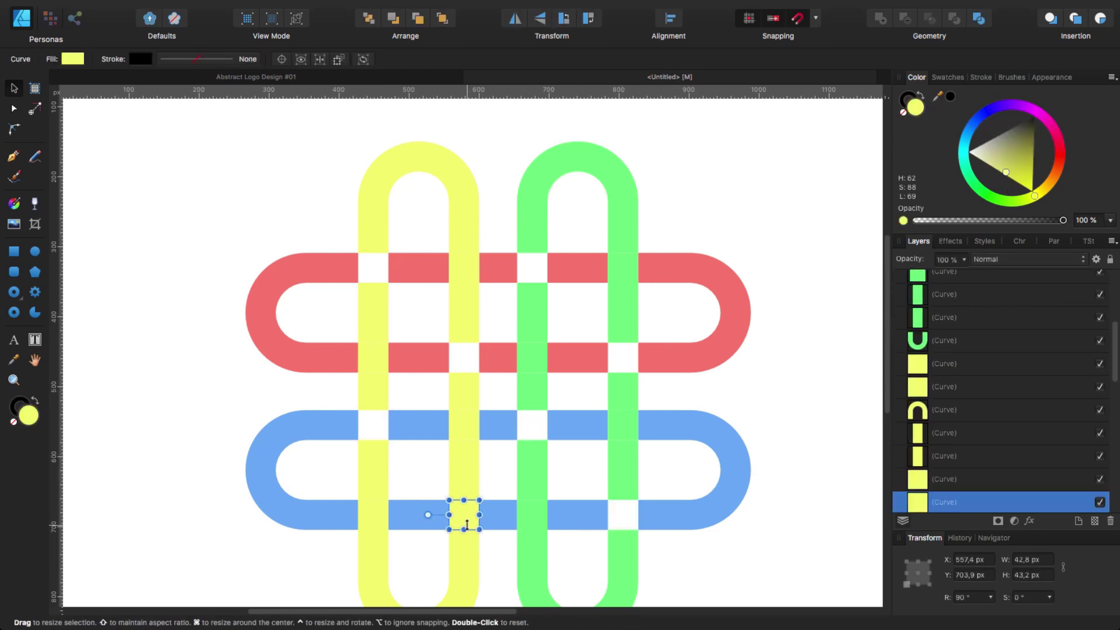
{"action": "key", "text": "Delete"}
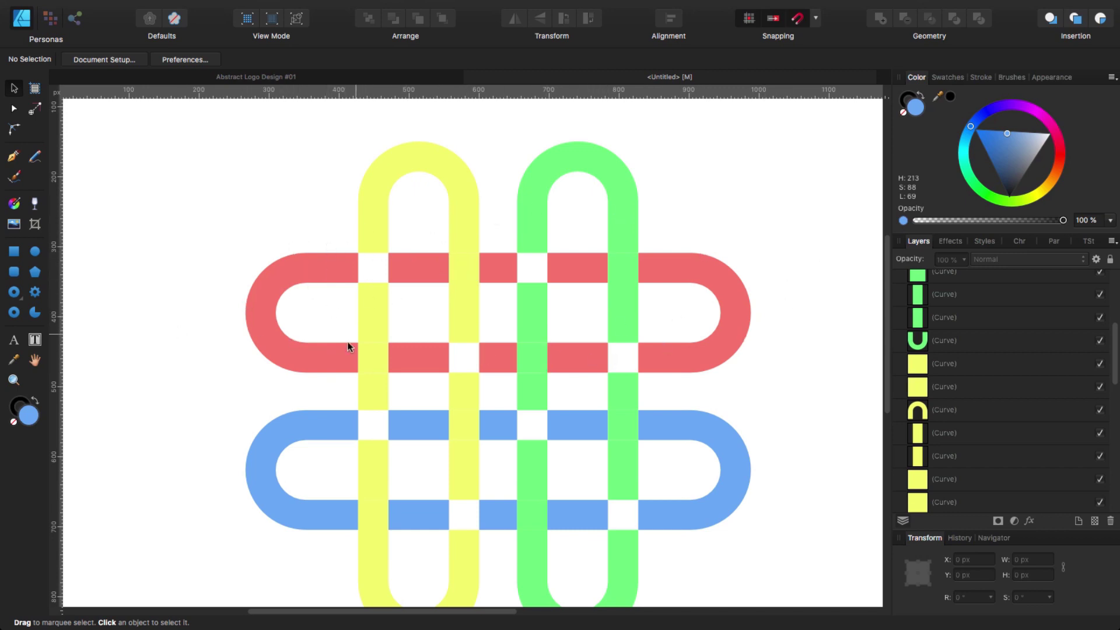
Stretch the end nodes of the red ring's upper pieces across the left yellow and left green gaps, overlapping the neighbouring red pieces.
{"action": "scroll", "coordinate": [365, 344], "scroll_direction": "up", "scroll_amount": 5}
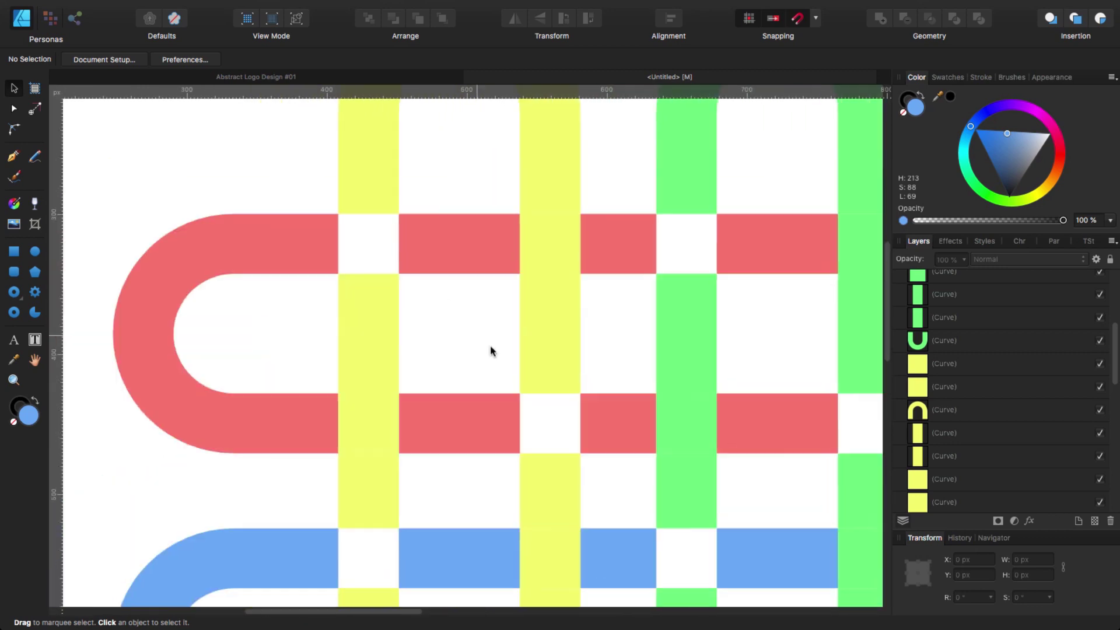
{"action": "scroll", "coordinate": [490, 350], "scroll_direction": "left", "scroll_amount": 2}
{"action": "scroll", "coordinate": [490, 351], "scroll_direction": "up", "scroll_amount": 1}
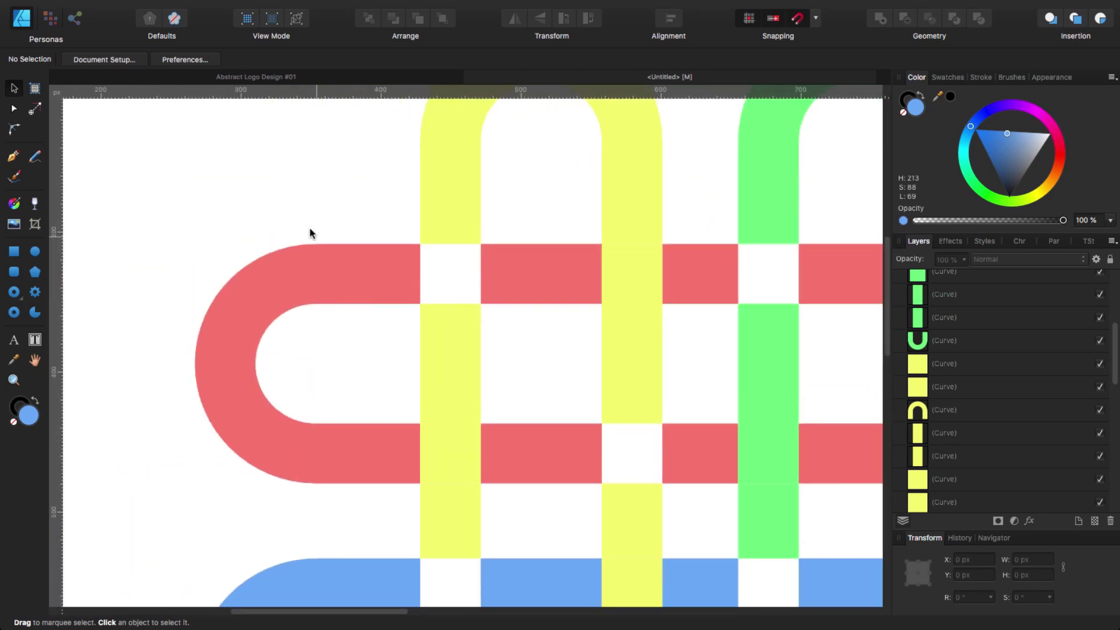
{"action": "left_click", "coordinate": [14, 111]}
{"action": "left_click", "coordinate": [379, 274]}
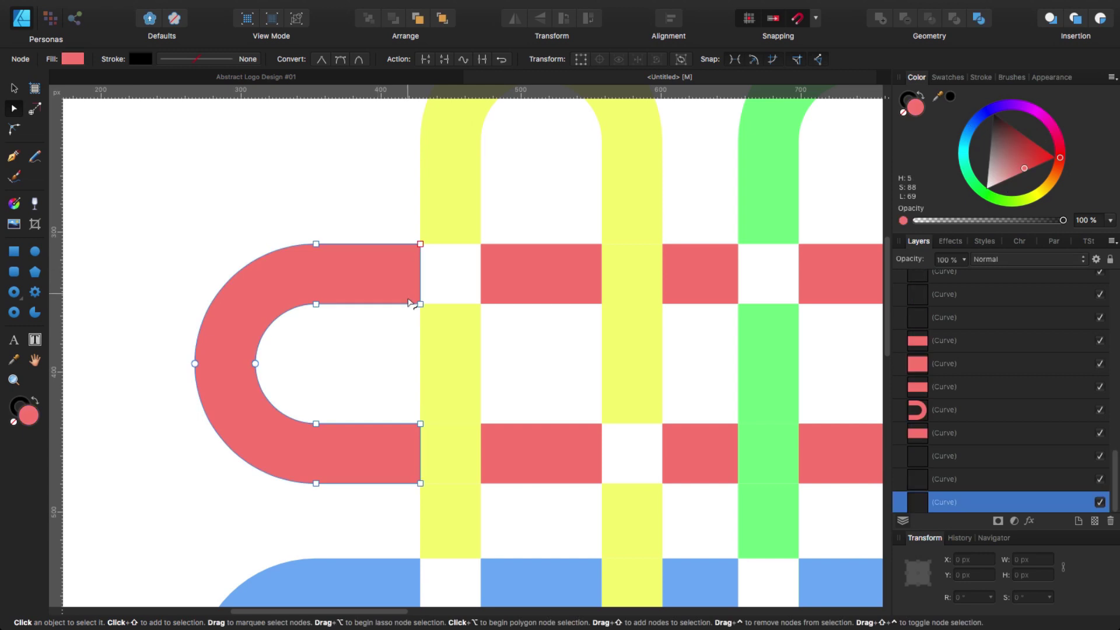
{"action": "left_click_drag", "start_coordinate": [407, 219], "coordinate": [443, 322]}
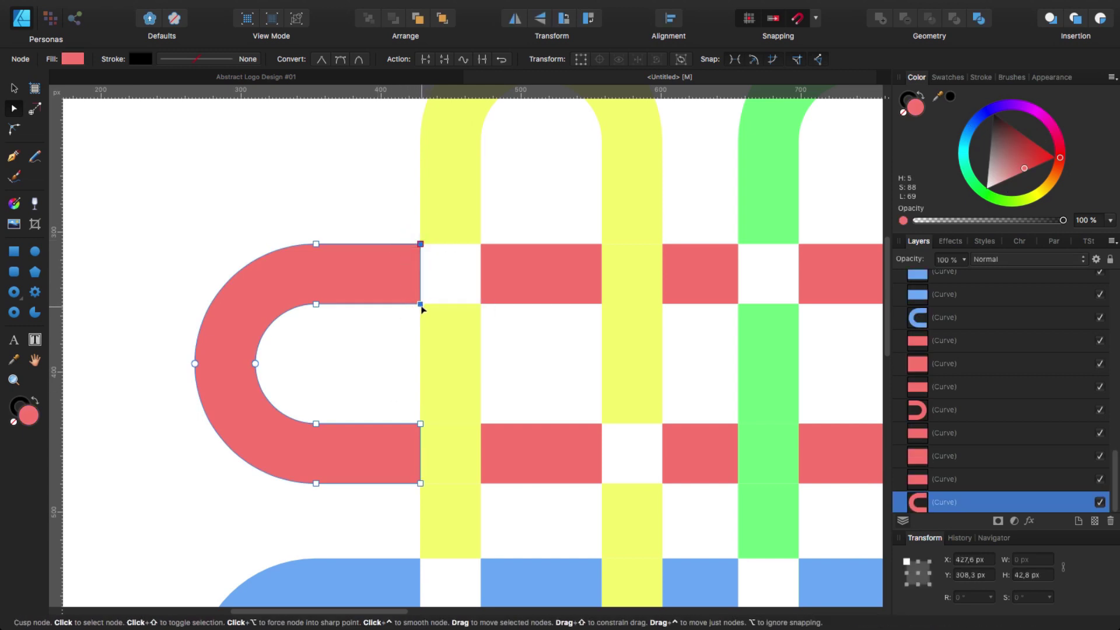
{"action": "left_click_drag", "start_coordinate": [420, 304], "coordinate": [493, 312]}
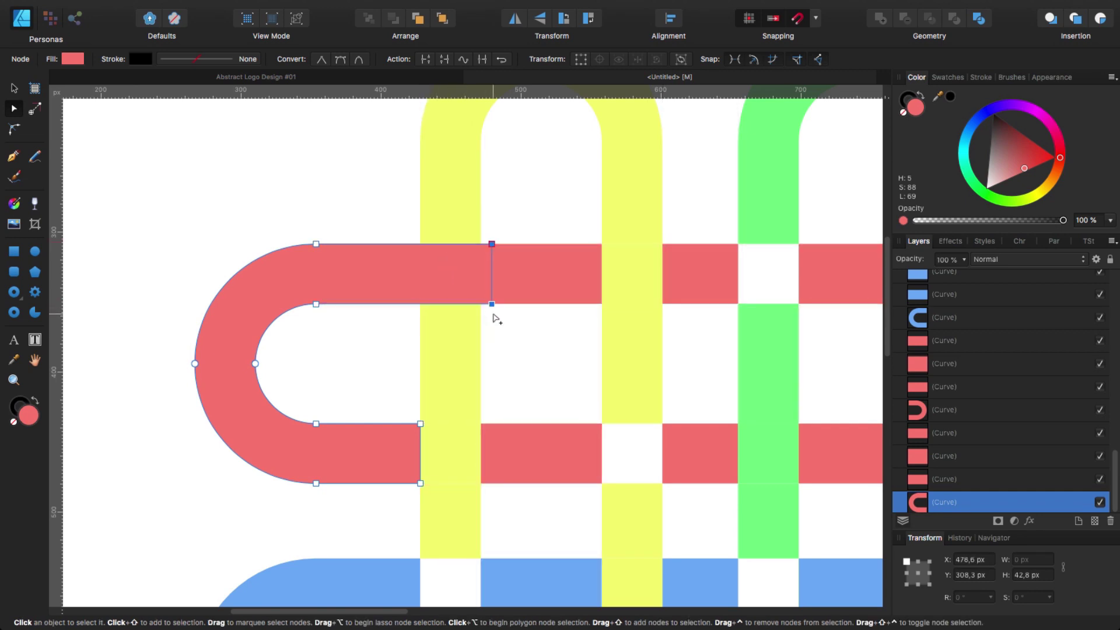
{"action": "scroll", "coordinate": [539, 395], "scroll_direction": "right", "scroll_amount": 8}
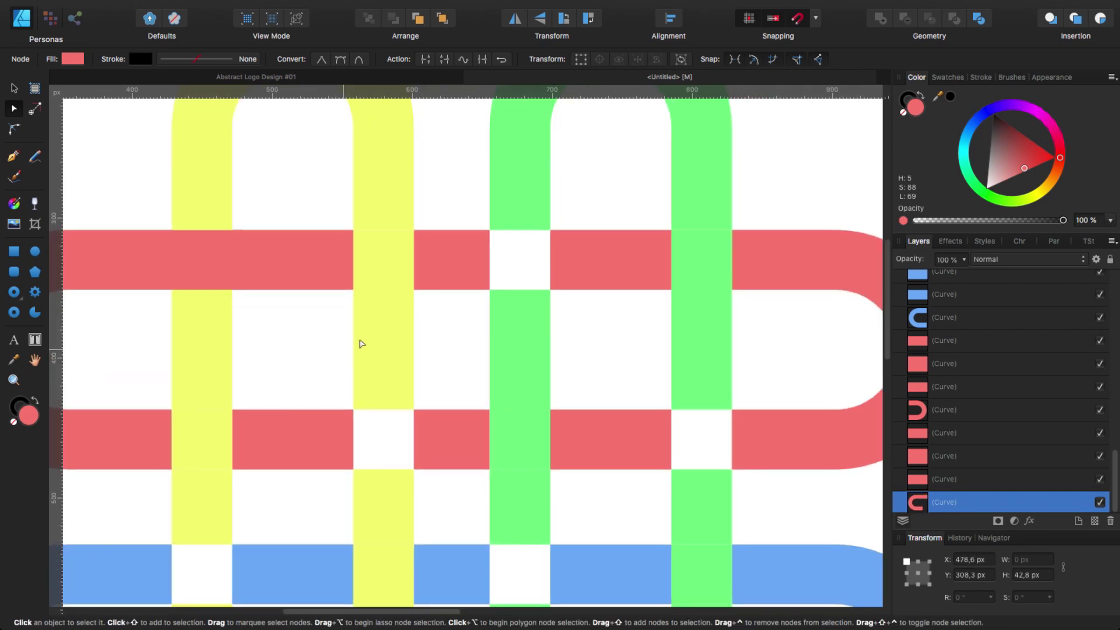
{"action": "left_click", "coordinate": [480, 233]}
{"action": "left_click_drag", "start_coordinate": [477, 218], "coordinate": [573, 290]}
Stretch the end nodes of the red ring's lower pieces across the right green and right yellow gaps, overlapping the neighbouring red pieces.
{"action": "scroll", "coordinate": [633, 377], "scroll_direction": "down", "scroll_amount": 5}
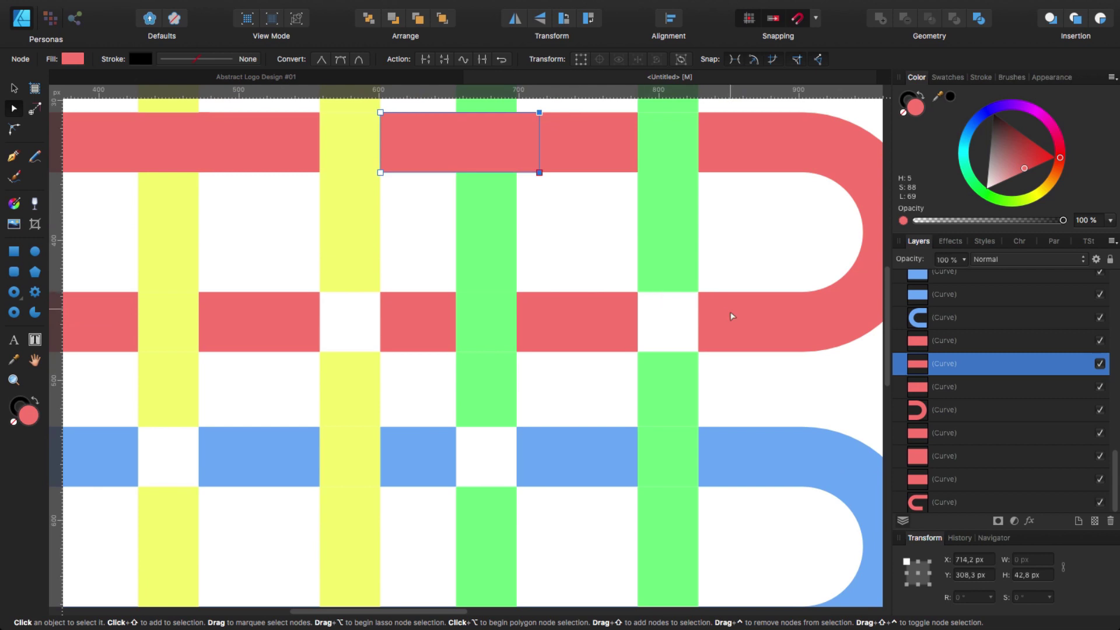
{"action": "left_click", "coordinate": [714, 303]}
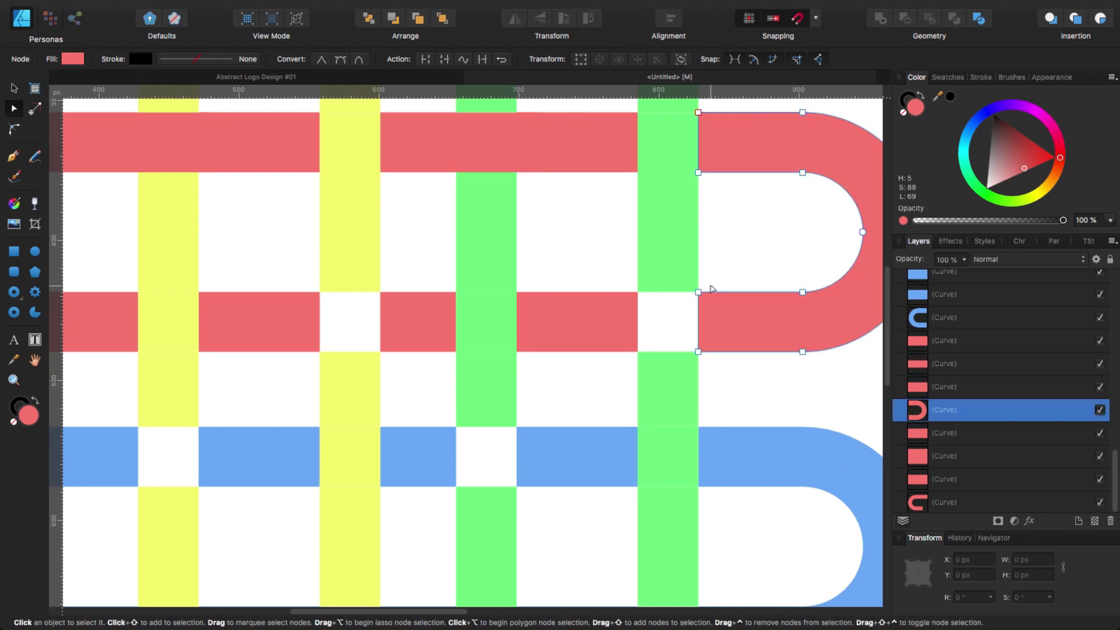
{"action": "left_click_drag", "start_coordinate": [716, 279], "coordinate": [616, 352]}
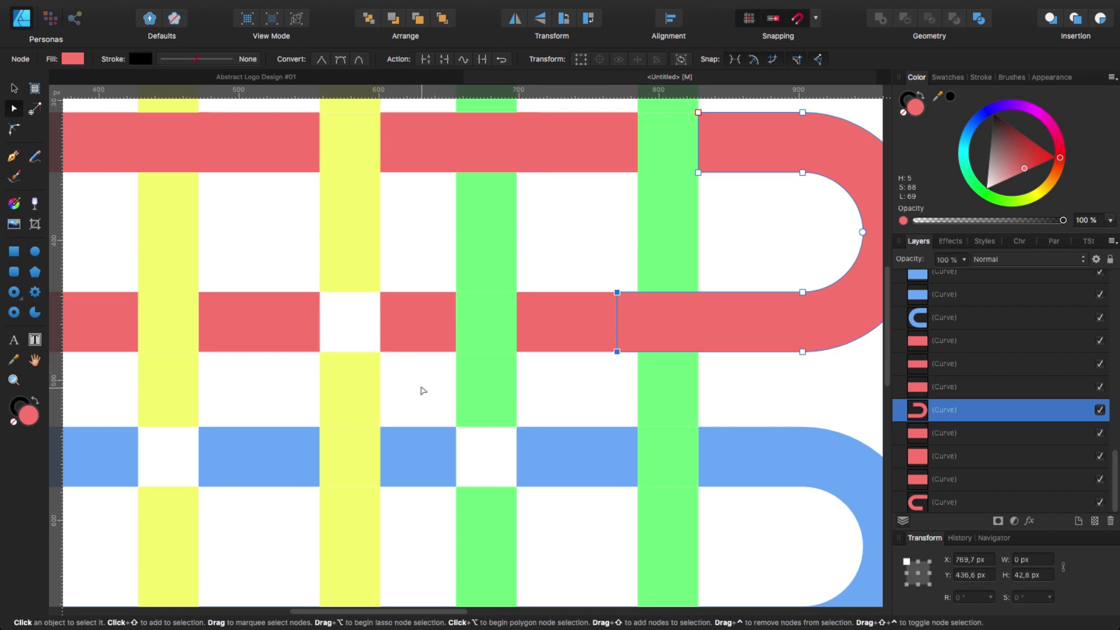
{"action": "scroll", "coordinate": [424, 390], "scroll_direction": "left", "scroll_amount": 4}
{"action": "left_click", "coordinate": [482, 302]}
{"action": "left_click_drag", "start_coordinate": [491, 272], "coordinate": [401, 348]}
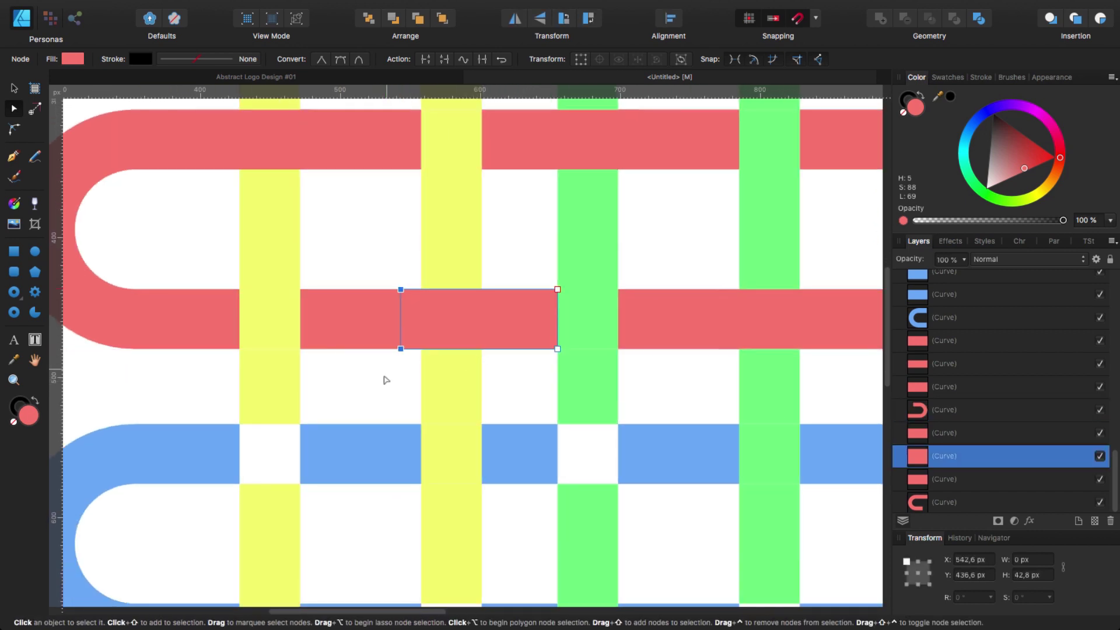
Merge the red ring's left end with its three upper segments using the Add operation.
{"action": "scroll", "coordinate": [327, 409], "scroll_direction": "up", "scroll_amount": 2}
{"action": "scroll", "coordinate": [327, 408], "scroll_direction": "right", "scroll_amount": 1}
{"action": "scroll", "coordinate": [308, 440], "scroll_direction": "left", "scroll_amount": 1}
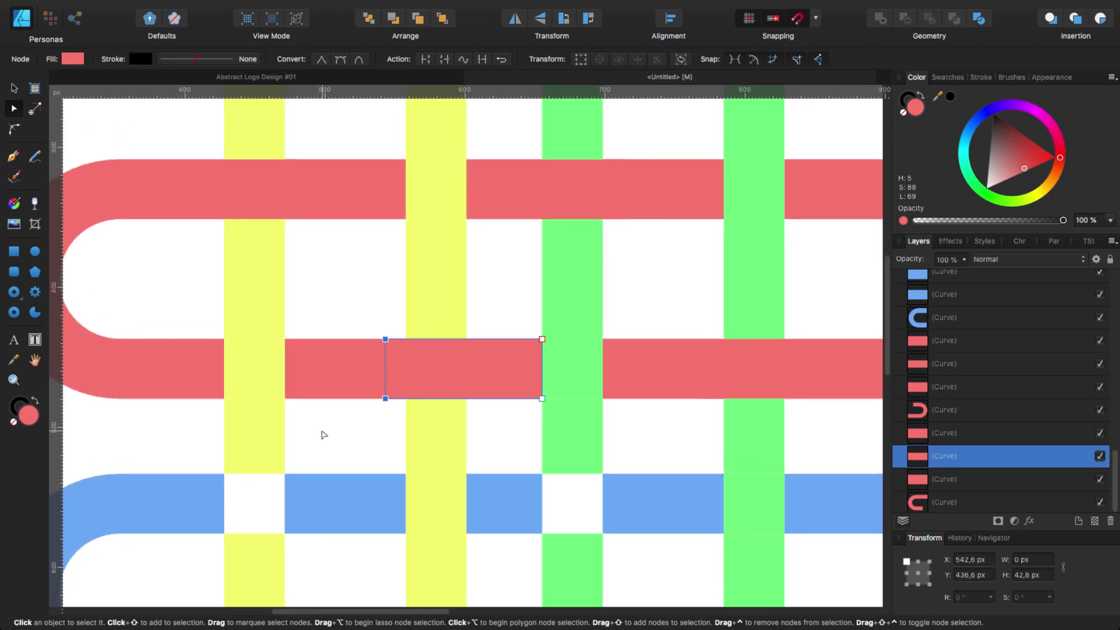
{"action": "key", "text": "v"}
{"action": "left_click", "coordinate": [132, 201]}
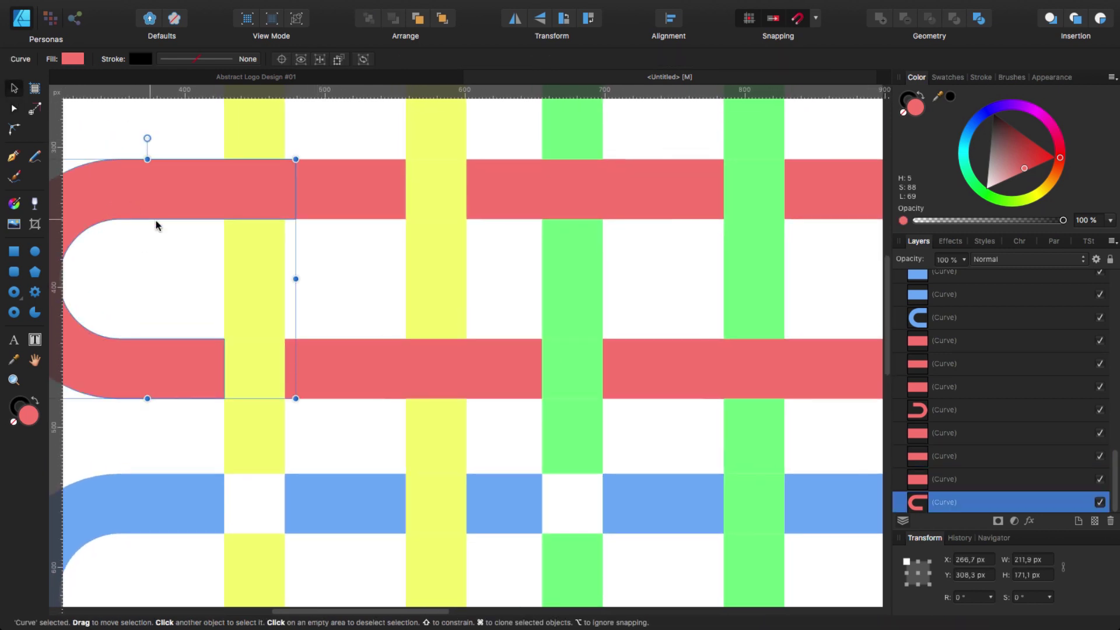
{"action": "left_click", "coordinate": [353, 199], "text": "shift"}
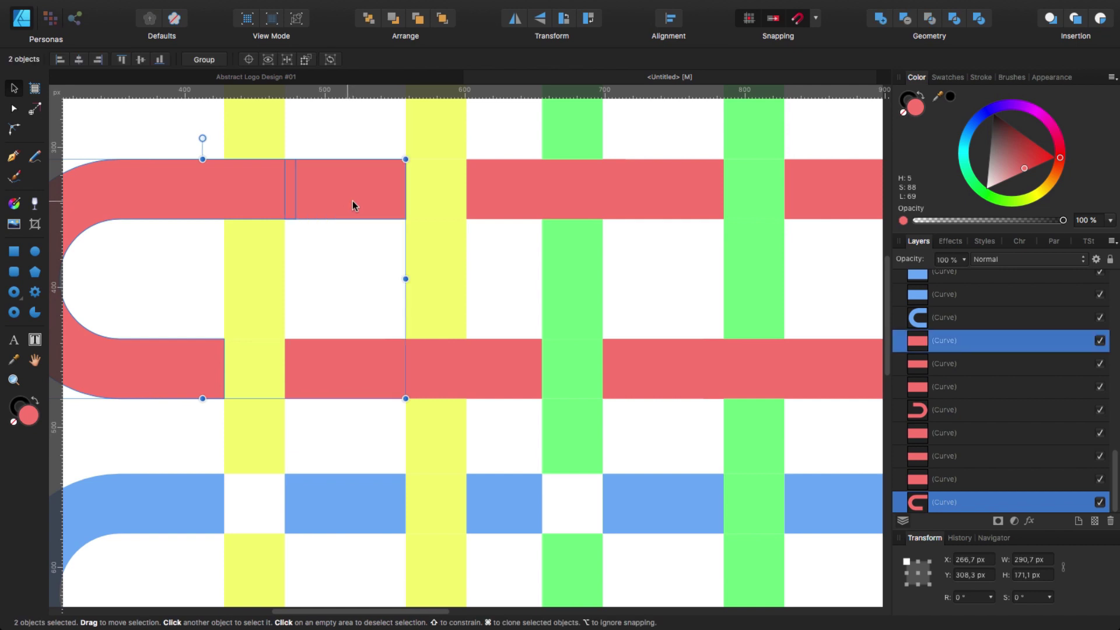
{"action": "left_click", "coordinate": [509, 200], "text": "shift"}
{"action": "left_click", "coordinate": [699, 209], "text": "shift"}
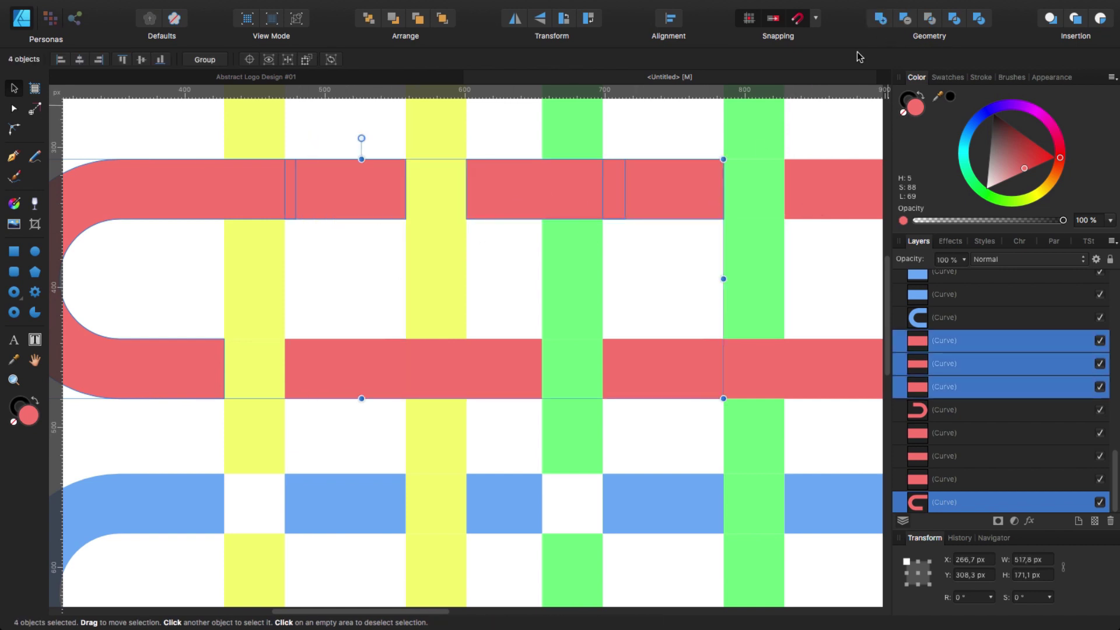
{"action": "left_click", "coordinate": [880, 18]}
Add the red ring's right end and all remaining lower segments to the merged red shape.
{"action": "left_click", "coordinate": [821, 204], "text": "shift"}
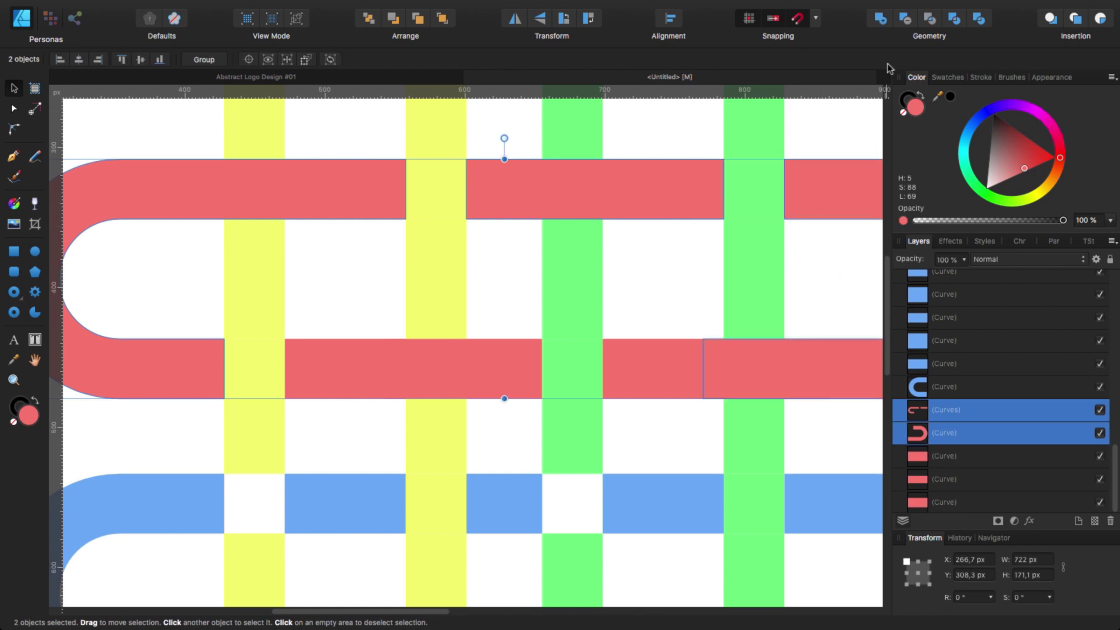
{"action": "left_click", "coordinate": [882, 19]}
{"action": "left_click", "coordinate": [657, 367], "text": "shift"}
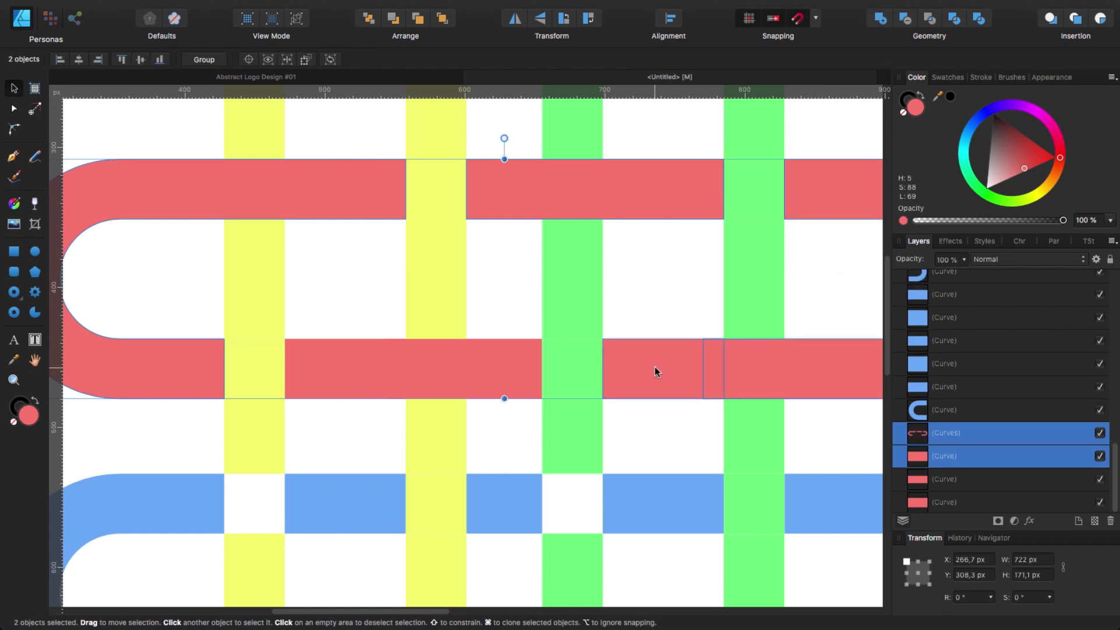
{"action": "left_click", "coordinate": [879, 18]}
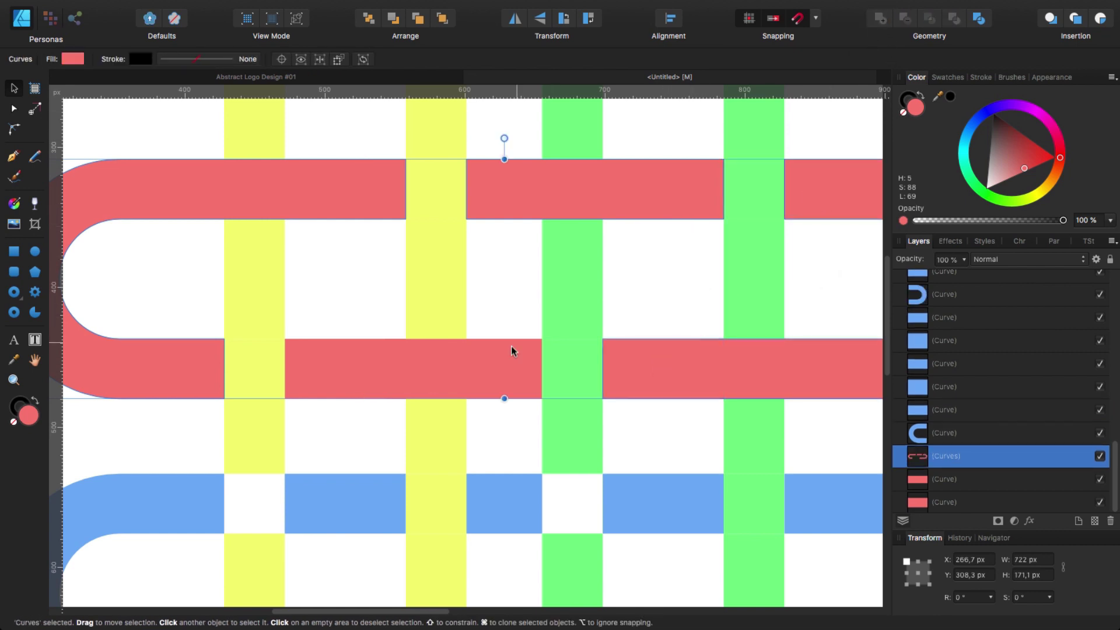
{"action": "left_click", "coordinate": [495, 362], "text": "shift"}
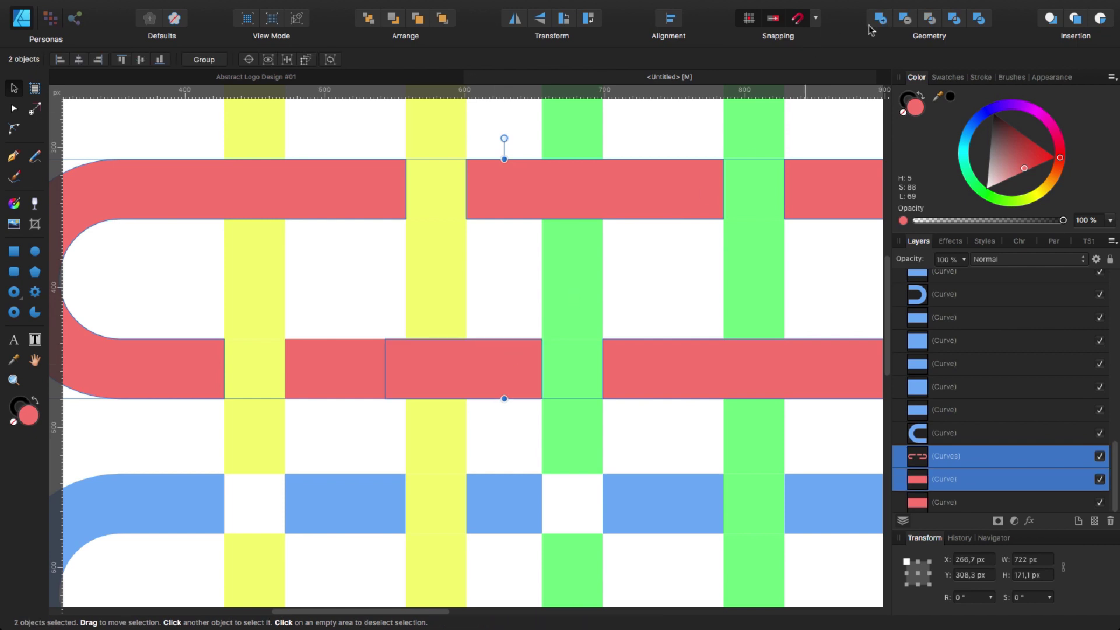
{"action": "left_click", "coordinate": [367, 366], "text": "shift"}
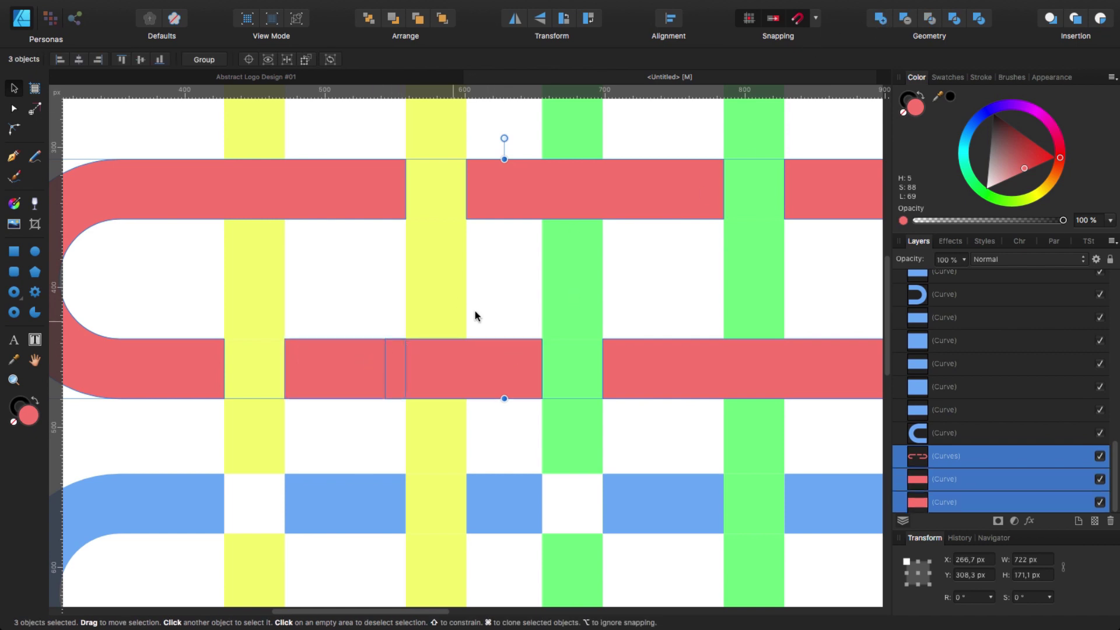
{"action": "left_click", "coordinate": [881, 18]}
Move the merged red ring upward as a test and undo the move.
{"action": "key", "text": "super+minus"}
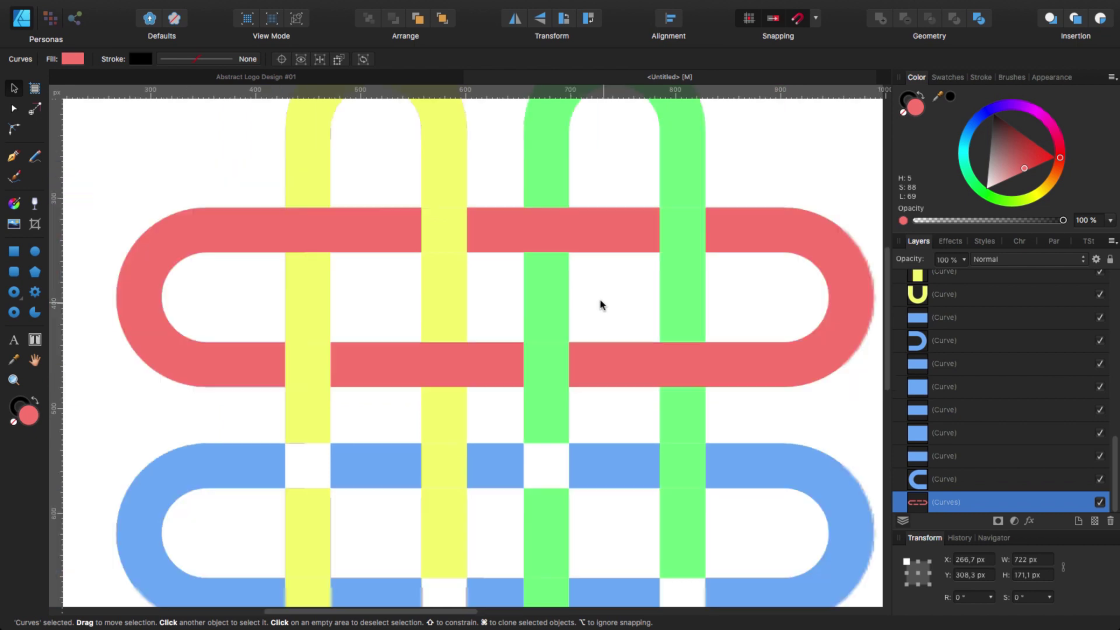
{"action": "left_click_drag", "start_coordinate": [709, 292], "coordinate": [708, 263]}
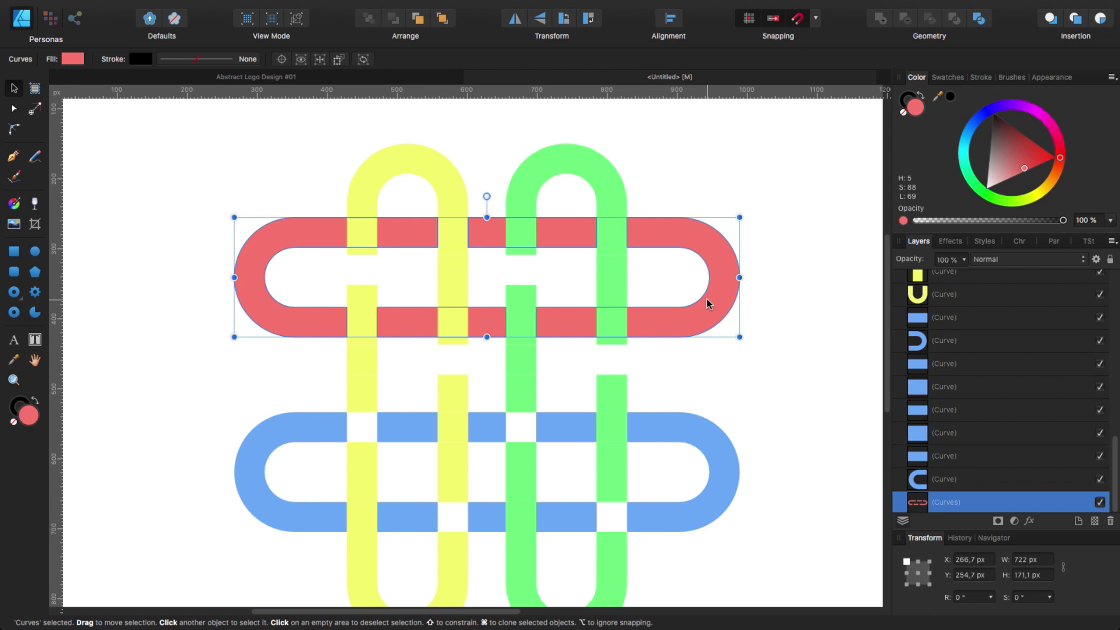
{"action": "key", "text": "super+z"}
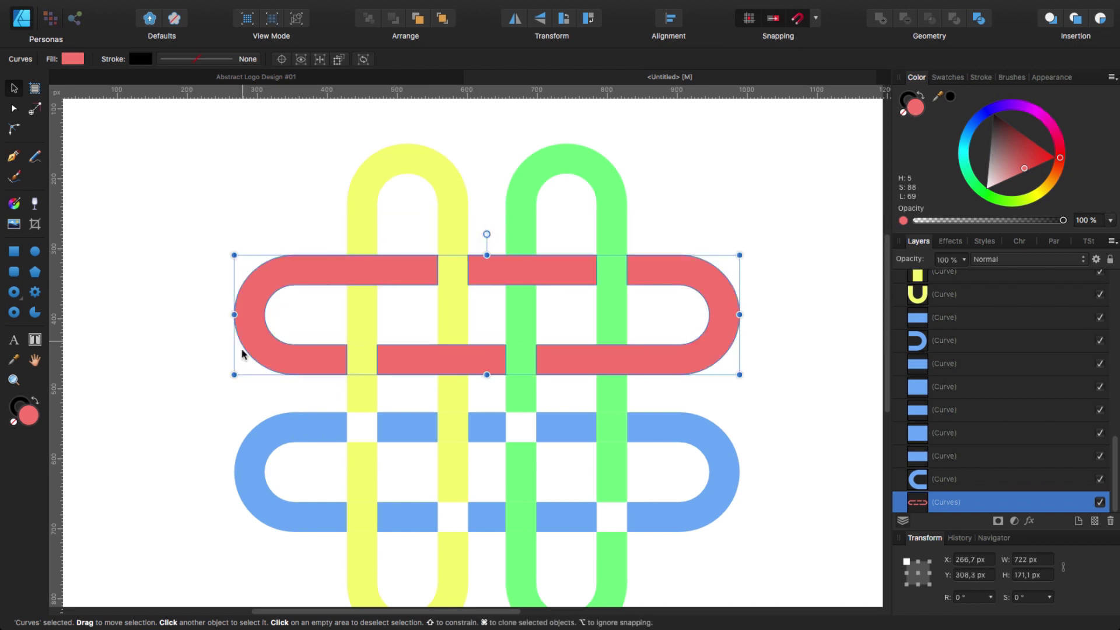
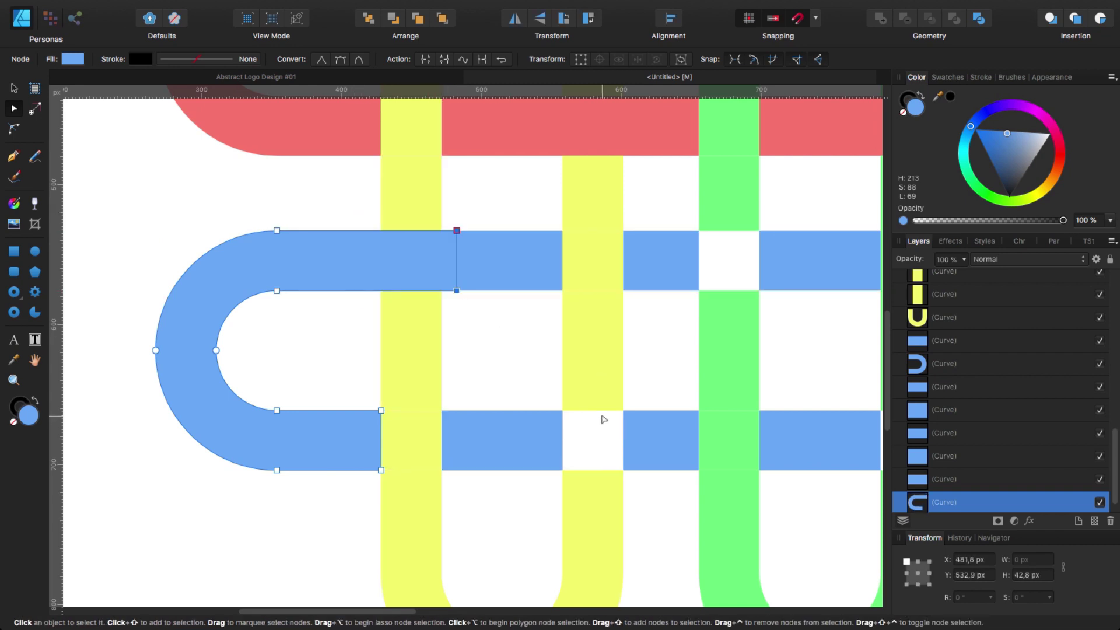
Stretch the blue ring's lower middle segment across the right yellow gap and its upper middle segment across the left green gap.
{"action": "left_click", "coordinate": [621, 437]}
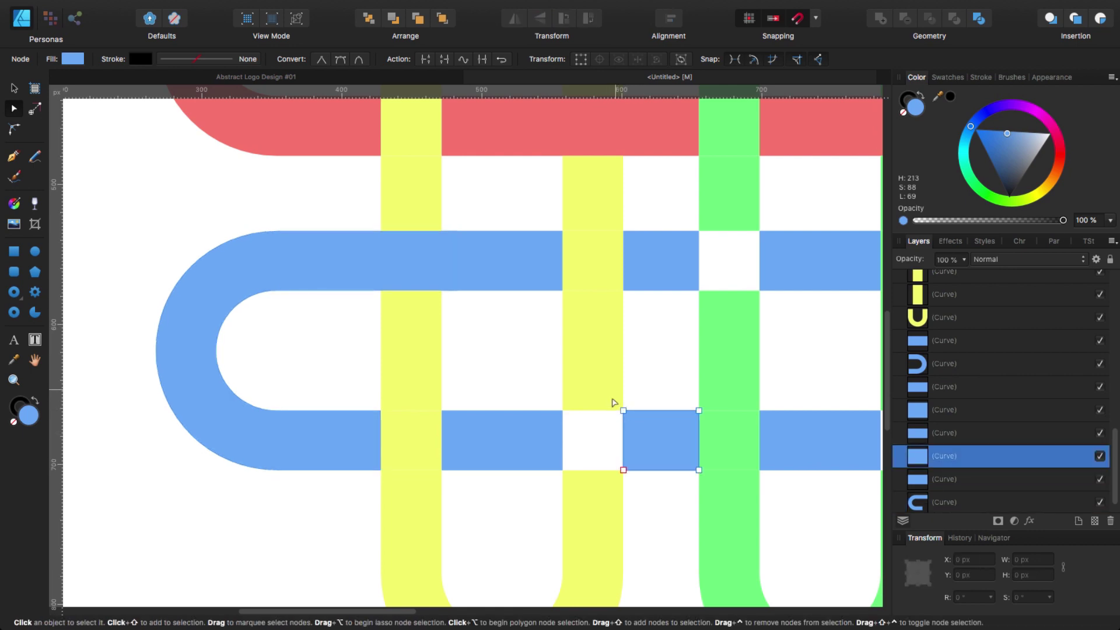
{"action": "left_click_drag", "start_coordinate": [613, 400], "coordinate": [548, 470]}
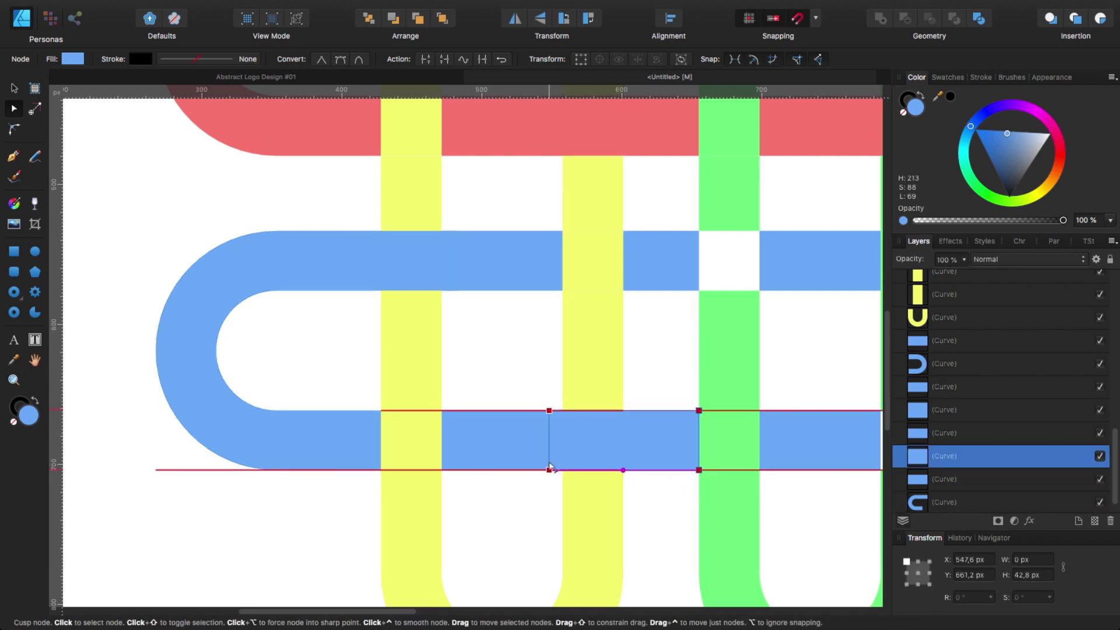
{"action": "scroll", "coordinate": [511, 422], "scroll_direction": "right", "scroll_amount": 5}
{"action": "scroll", "coordinate": [510, 423], "scroll_direction": "up", "scroll_amount": 3}
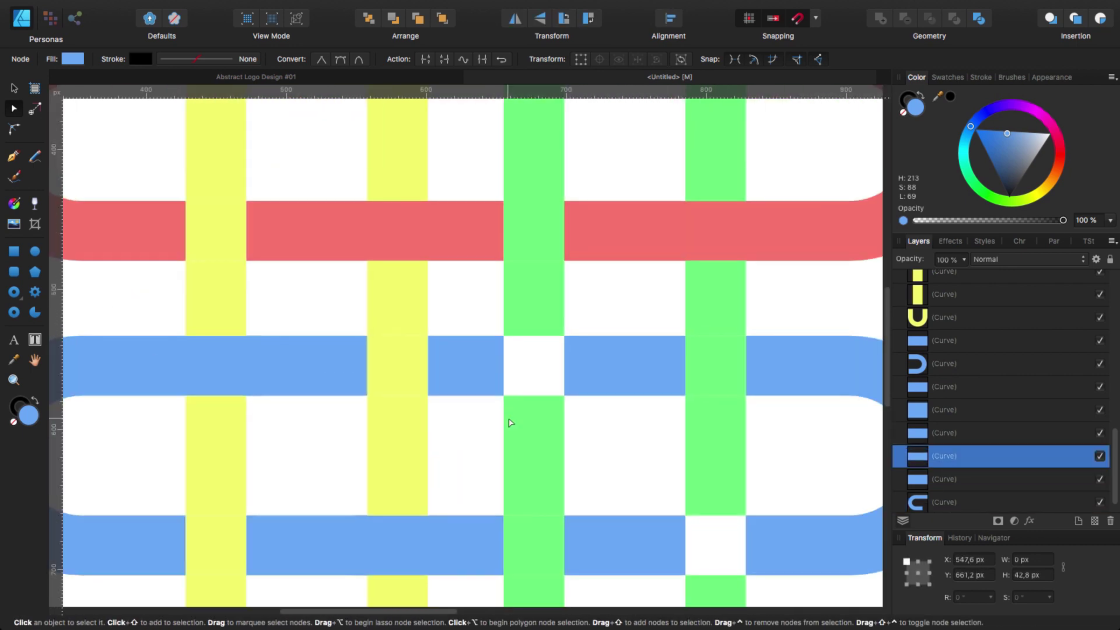
{"action": "left_click", "coordinate": [484, 374]}
{"action": "left_click_drag", "start_coordinate": [499, 356], "coordinate": [587, 399]}
{"action": "key", "text": "ctrl+z"}
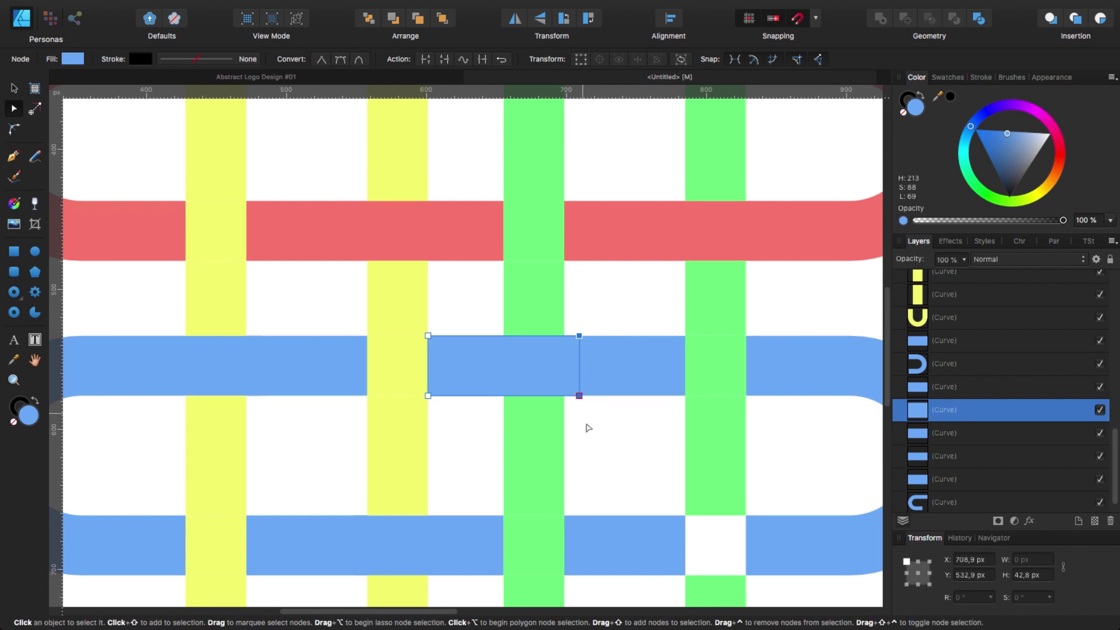
Stretch the blue ring's lower segment between the green legs across the white gap at the right green leg.
{"action": "scroll", "coordinate": [601, 362], "scroll_direction": "down", "scroll_amount": 5}
{"action": "left_click", "coordinate": [659, 374]}
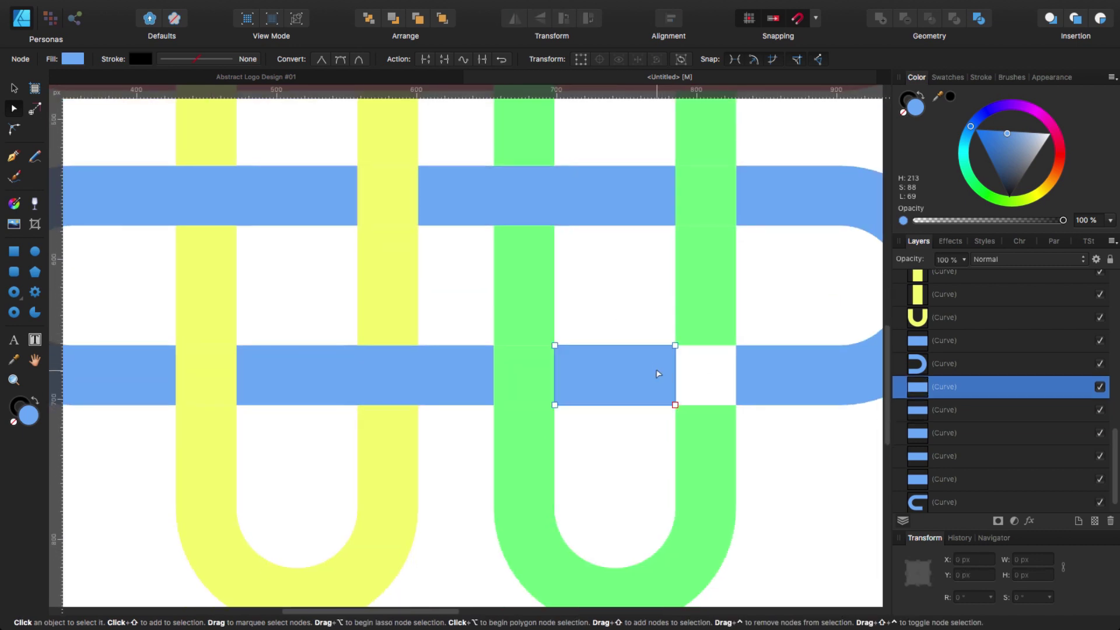
{"action": "left_click_drag", "start_coordinate": [660, 320], "coordinate": [741, 403]}
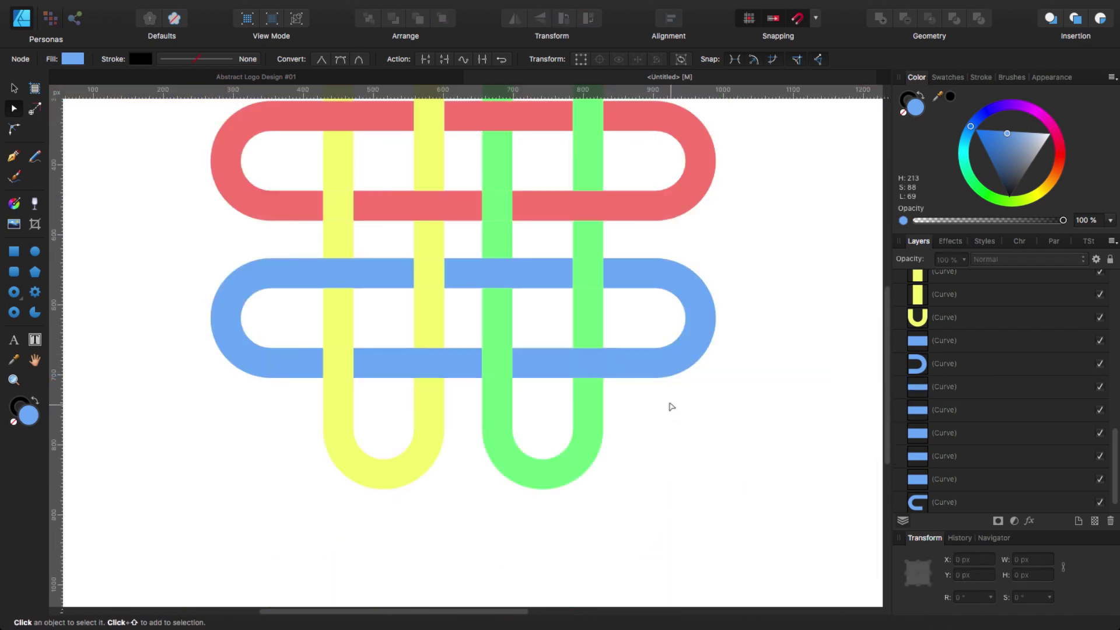
{"action": "scroll", "coordinate": [672, 406], "scroll_direction": "up", "scroll_amount": 6}
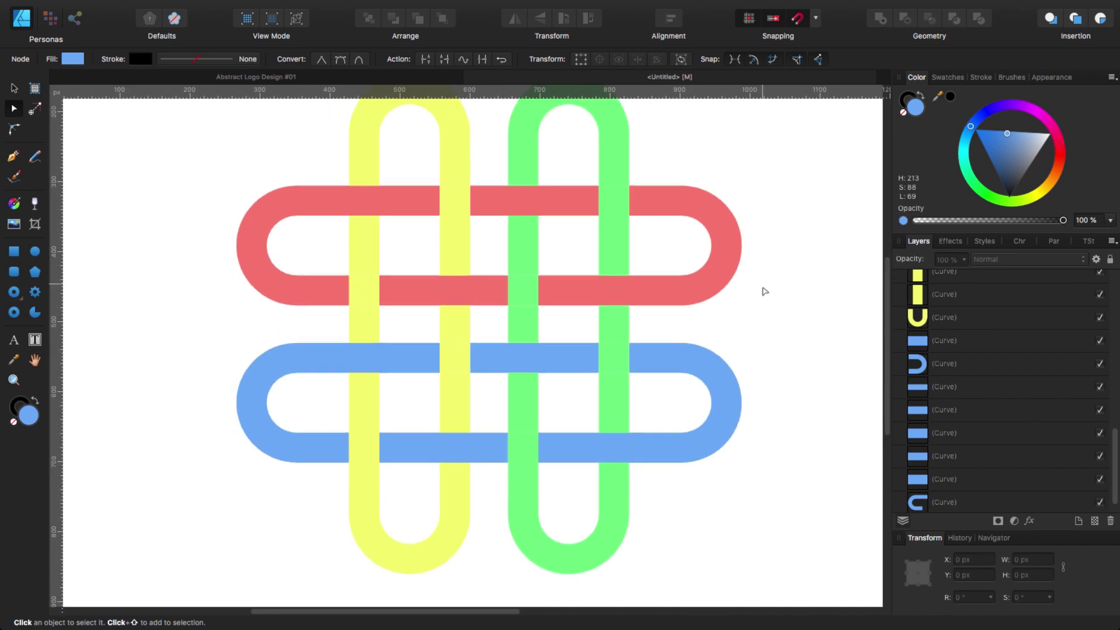
Select the yellow ring's end caps and leg segments, except the square over the red ring's upper bar, and merge them with the Add operation.
{"action": "left_click", "coordinate": [14, 90]}
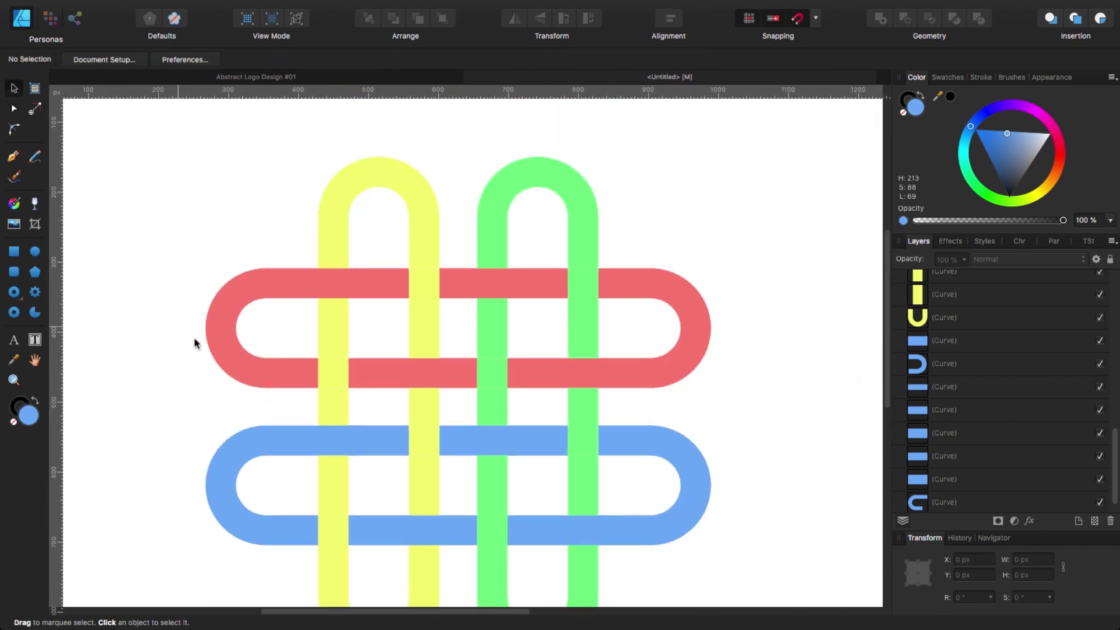
{"action": "left_click", "coordinate": [334, 251]}
{"action": "left_click", "coordinate": [423, 338], "text": "shift"}
{"action": "left_click", "coordinate": [424, 413], "text": "shift"}
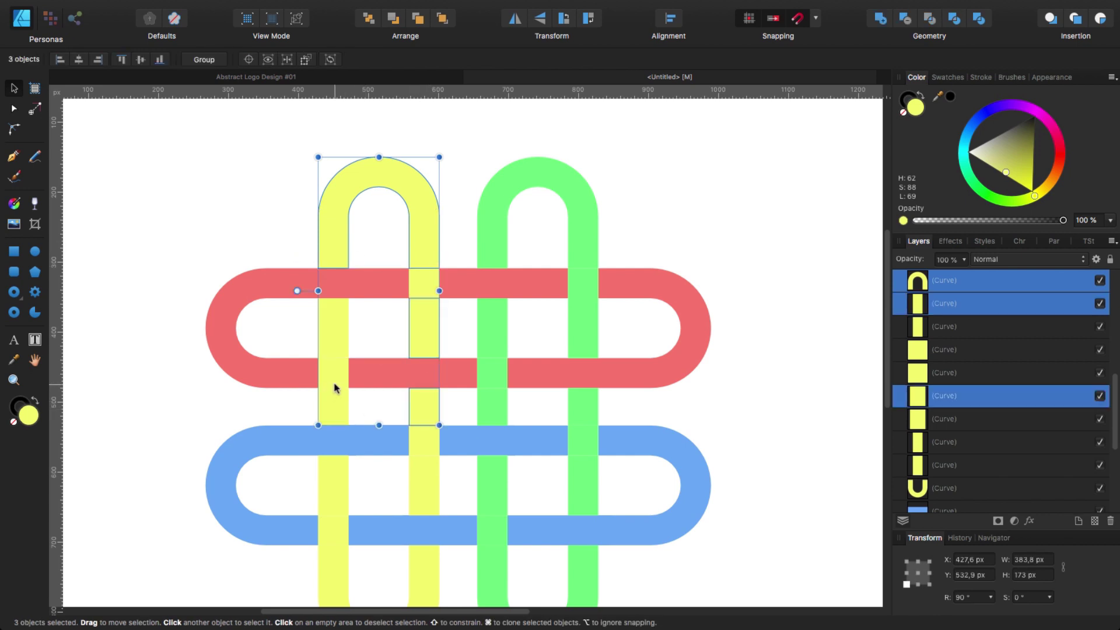
{"action": "left_click", "coordinate": [333, 355], "text": "shift"}
{"action": "left_click", "coordinate": [333, 376], "text": "shift"}
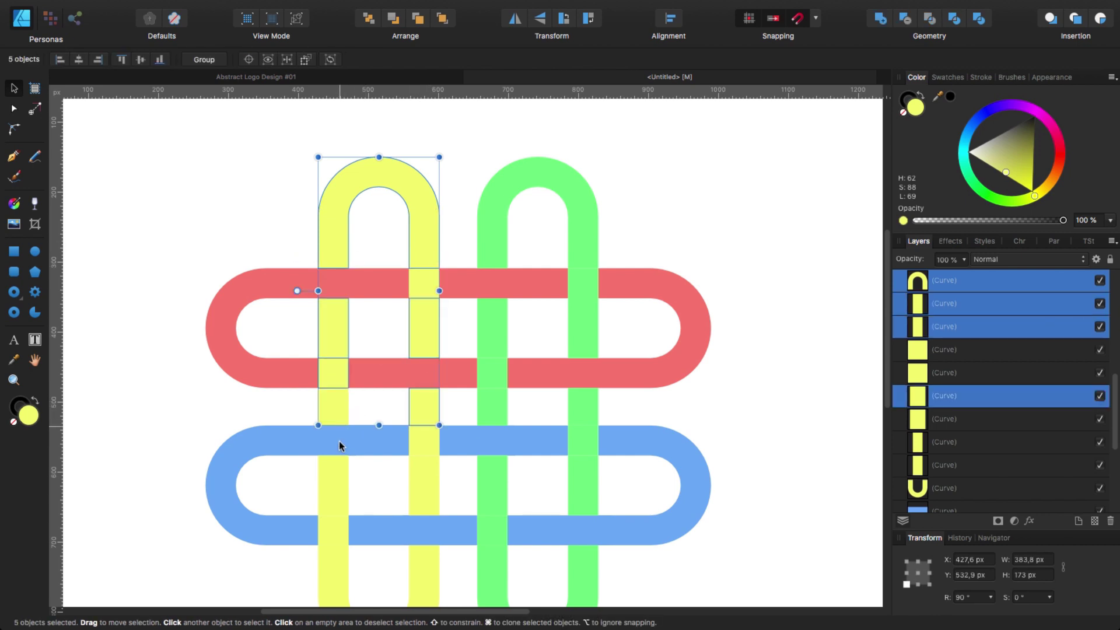
{"action": "left_click", "coordinate": [331, 407], "text": "shift"}
{"action": "left_click", "coordinate": [337, 512], "text": "shift"}
{"action": "left_click", "coordinate": [333, 530], "text": "shift"}
{"action": "left_click", "coordinate": [345, 574], "text": "shift"}
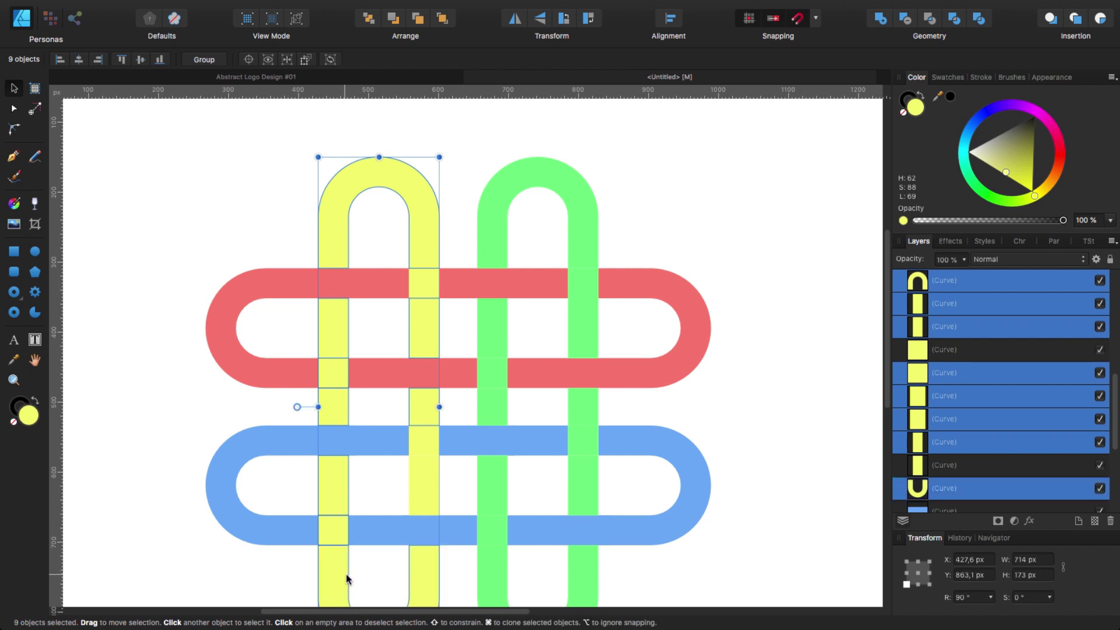
{"action": "left_click", "coordinate": [420, 482], "text": "shift"}
{"action": "left_click", "coordinate": [420, 445], "text": "shift"}
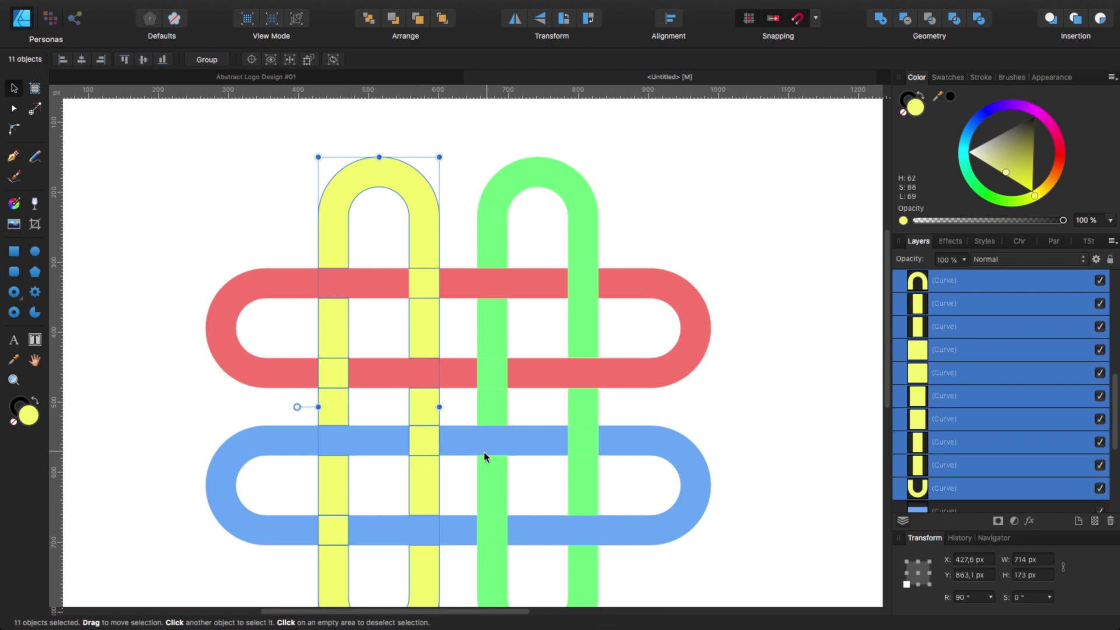
{"action": "scroll", "coordinate": [482, 303], "scroll_direction": "down", "scroll_amount": 5}
{"action": "scroll", "coordinate": [482, 302], "scroll_direction": "up", "scroll_amount": 1}
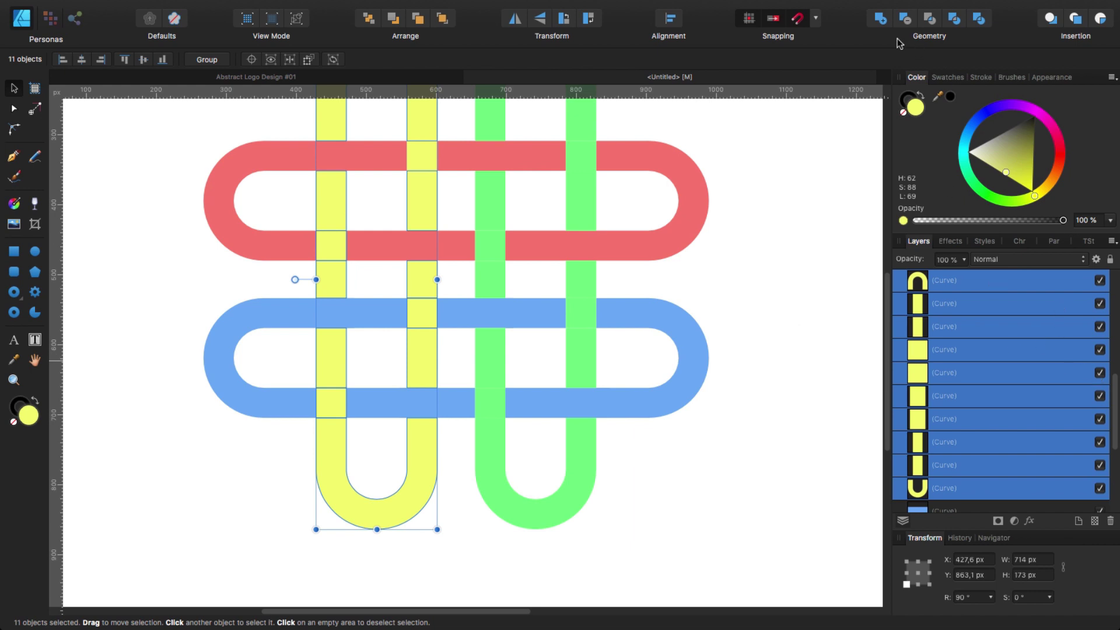
{"action": "left_click", "coordinate": [881, 19]}
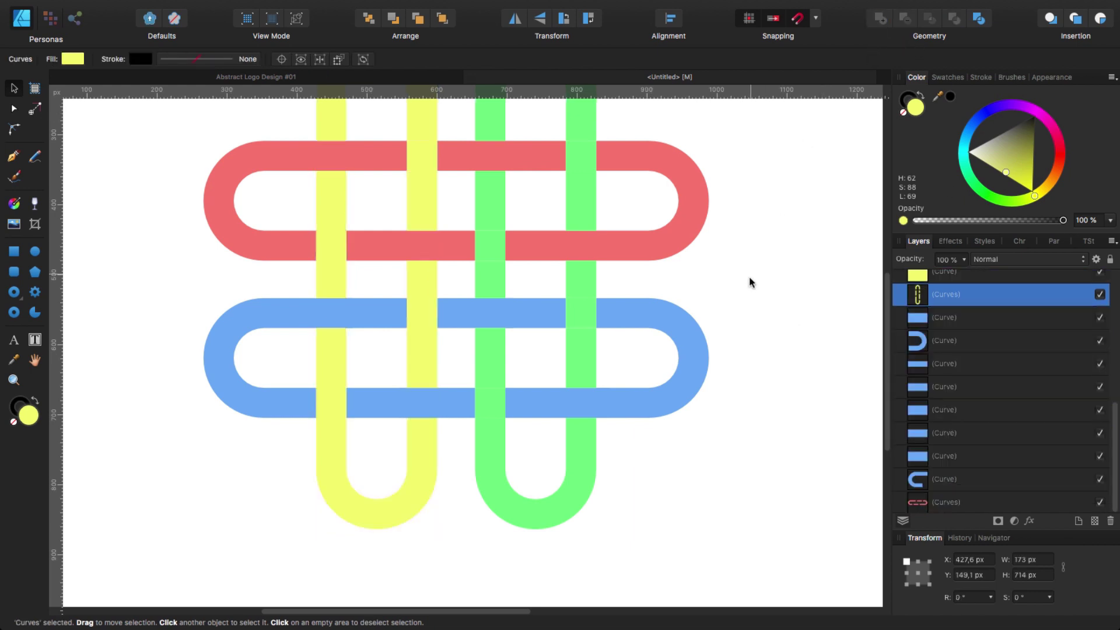
Add the leftover yellow square over the red ring's upper bar to the merged yellow shape.
{"action": "scroll", "coordinate": [817, 315], "scroll_direction": "up", "scroll_amount": 3}
{"action": "scroll", "coordinate": [991, 379], "scroll_direction": "up", "scroll_amount": 3}
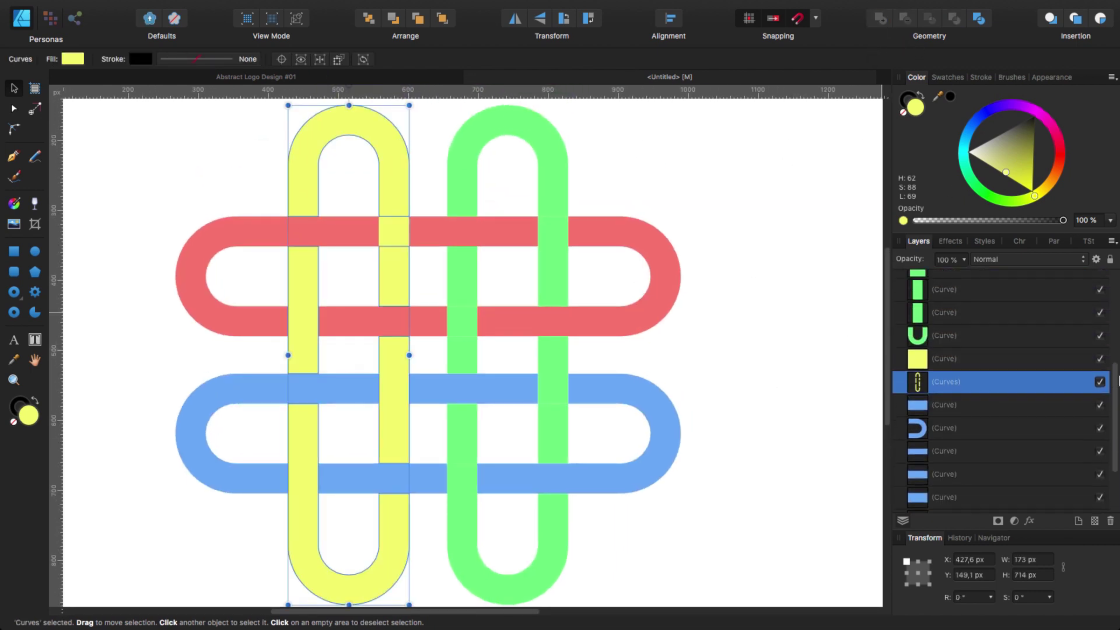
{"action": "left_click", "coordinate": [920, 365]}
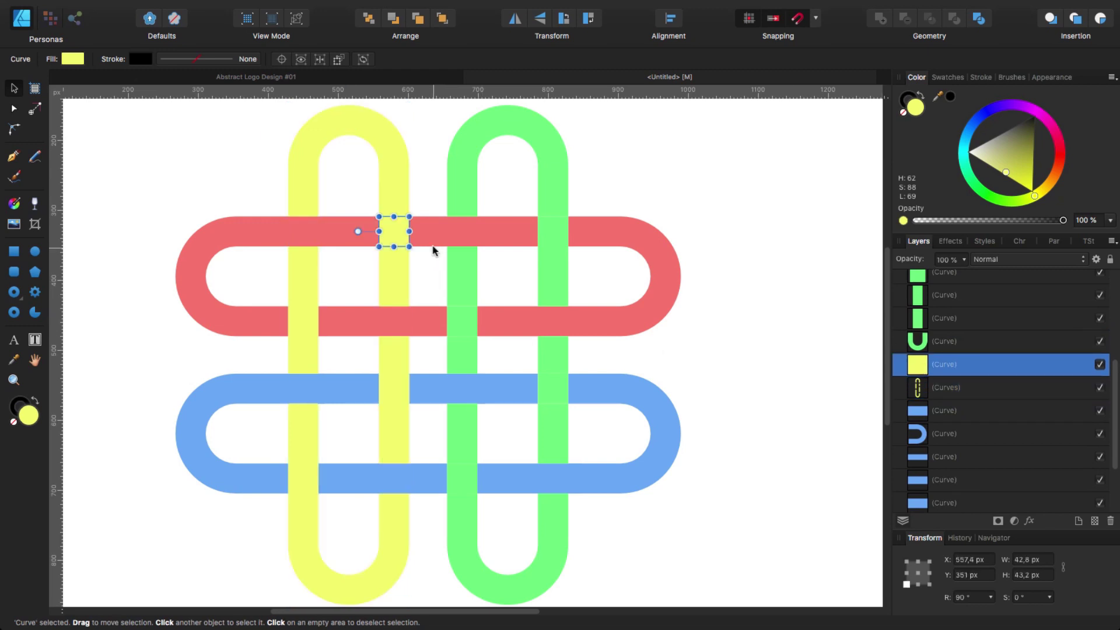
{"action": "left_click", "coordinate": [397, 175], "text": "shift"}
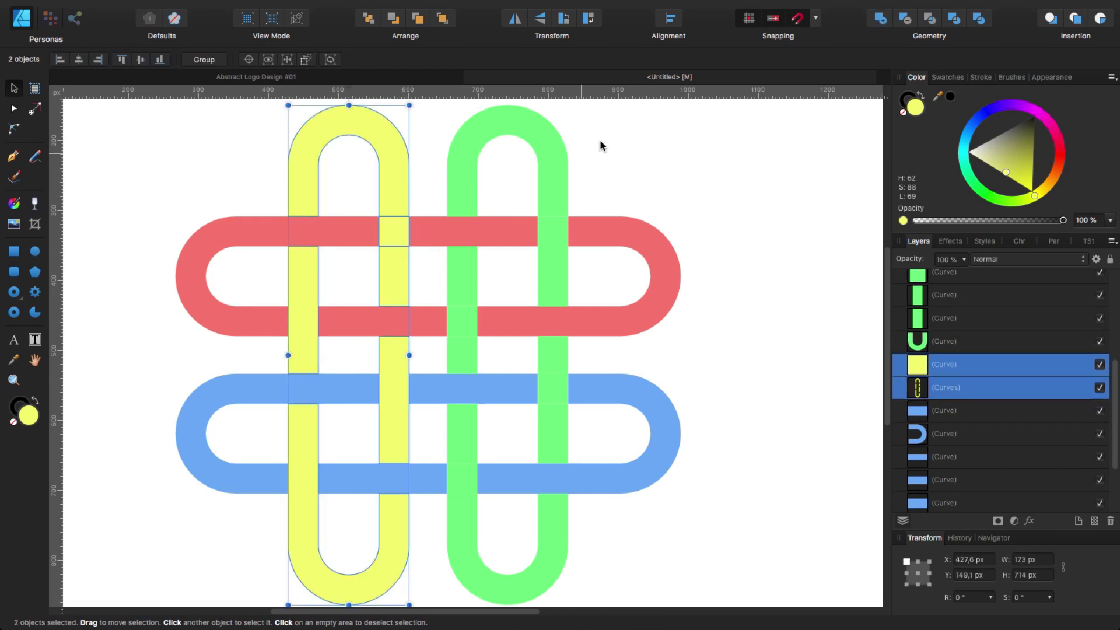
{"action": "left_click", "coordinate": [880, 18]}
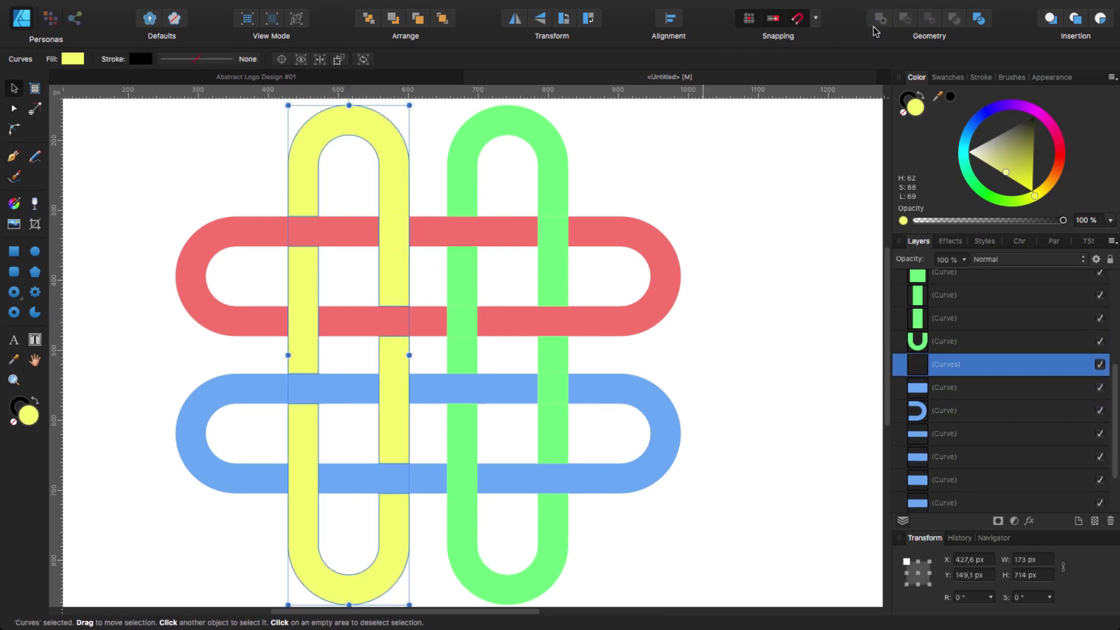
Select both green end caps and all green leg segments and merge them into one shape with the Add operation.
{"action": "left_click", "coordinate": [478, 190]}
{"action": "left_click", "coordinate": [553, 250], "text": "shift"}
{"action": "left_click", "coordinate": [548, 230], "text": "shift"}
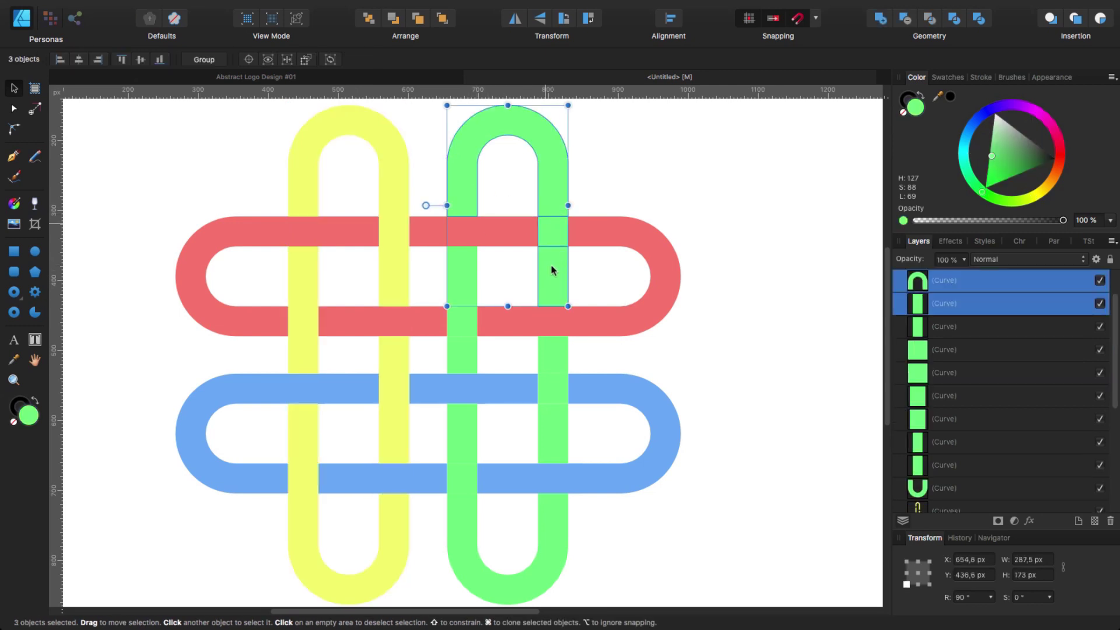
{"action": "left_click", "coordinate": [554, 390], "text": "shift"}
{"action": "left_click", "coordinate": [552, 411], "text": "shift"}
{"action": "left_click", "coordinate": [553, 450], "text": "shift"}
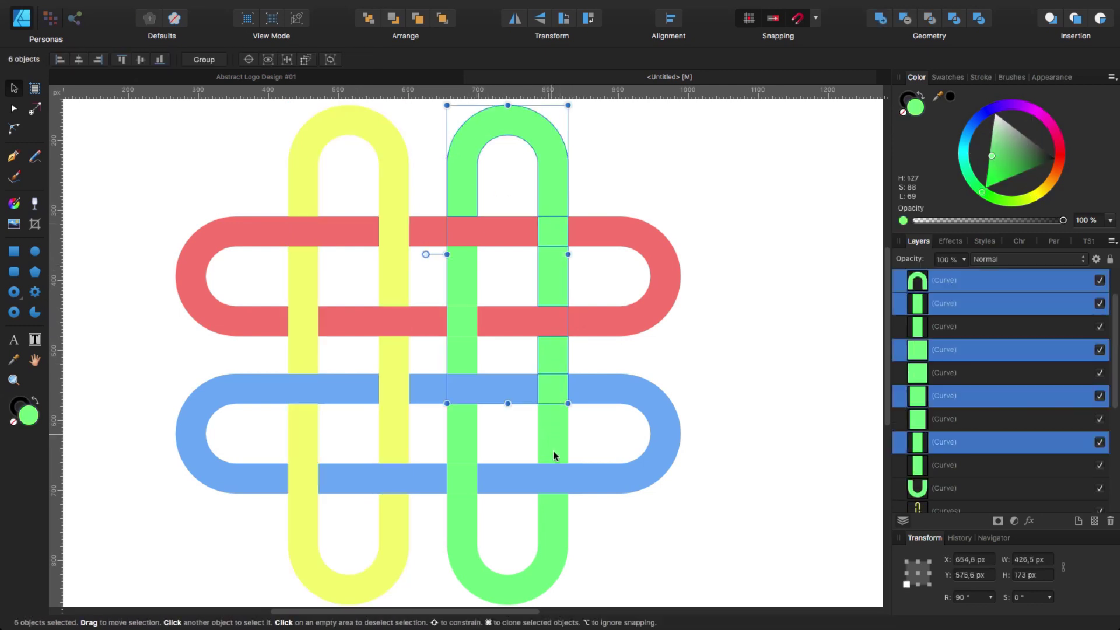
{"action": "left_click", "coordinate": [552, 519], "text": "shift"}
{"action": "left_click", "coordinate": [461, 475], "text": "shift"}
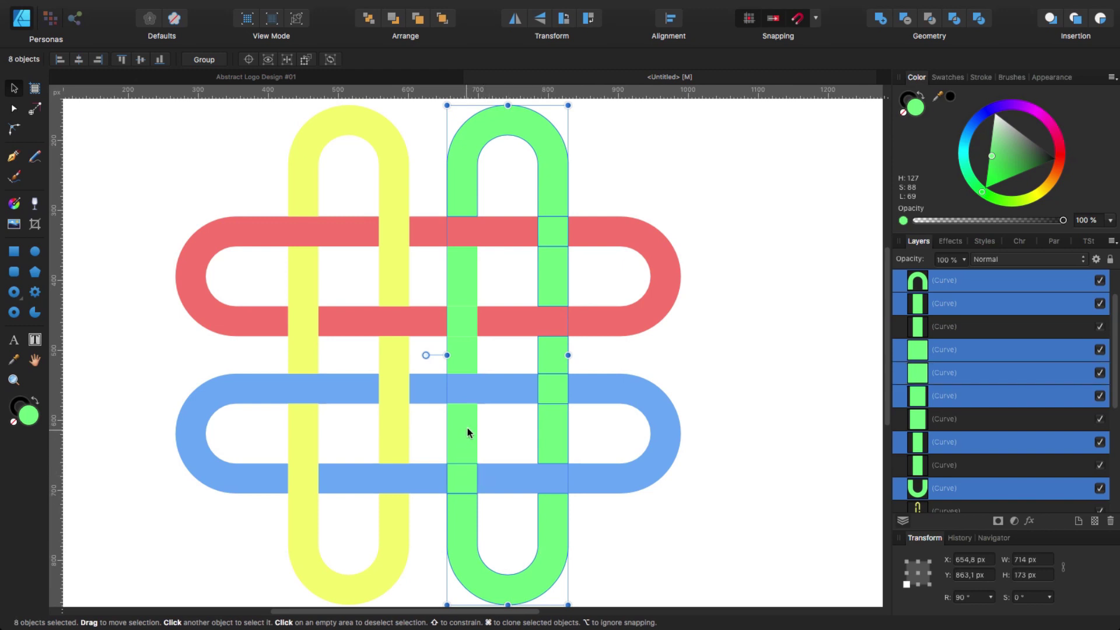
{"action": "left_click", "coordinate": [467, 432], "text": "shift"}
{"action": "left_click", "coordinate": [455, 353], "text": "shift"}
{"action": "left_click", "coordinate": [459, 322], "text": "shift"}
{"action": "left_click", "coordinate": [461, 276], "text": "shift"}
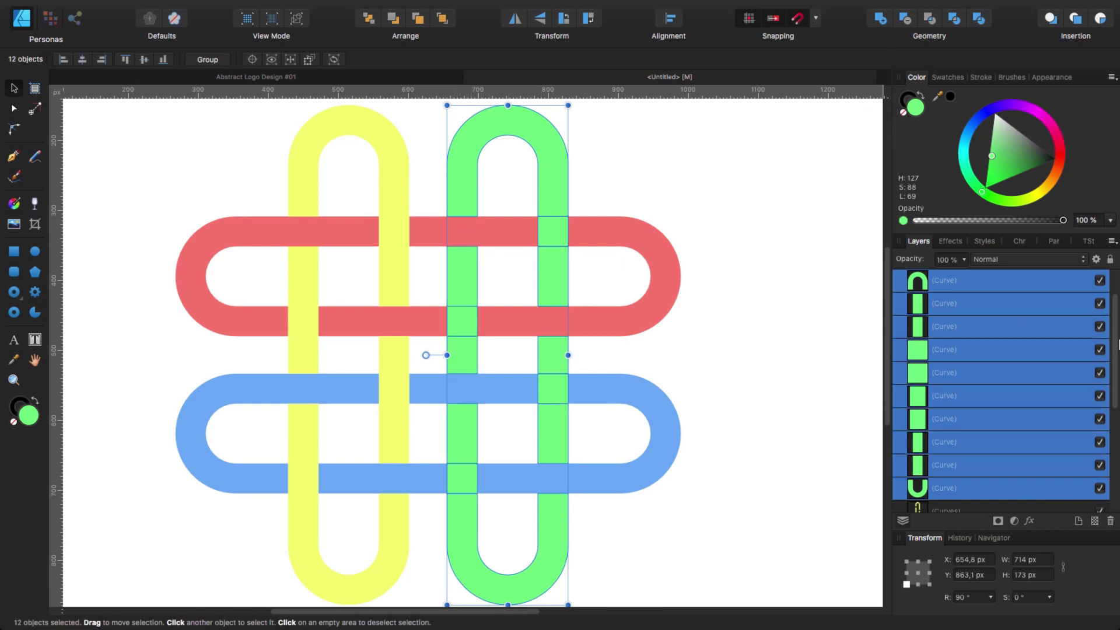
{"action": "mouse_move", "coordinate": [1116, 346]}
{"action": "left_mouse_down"}
{"action": "mouse_move", "coordinate": [1116, 373]}
{"action": "mouse_move", "coordinate": [1117, 284]}
{"action": "mouse_move", "coordinate": [1116, 368]}
{"action": "mouse_move", "coordinate": [1115, 344]}
{"action": "left_mouse_up"}
{"action": "left_click", "coordinate": [881, 19]}
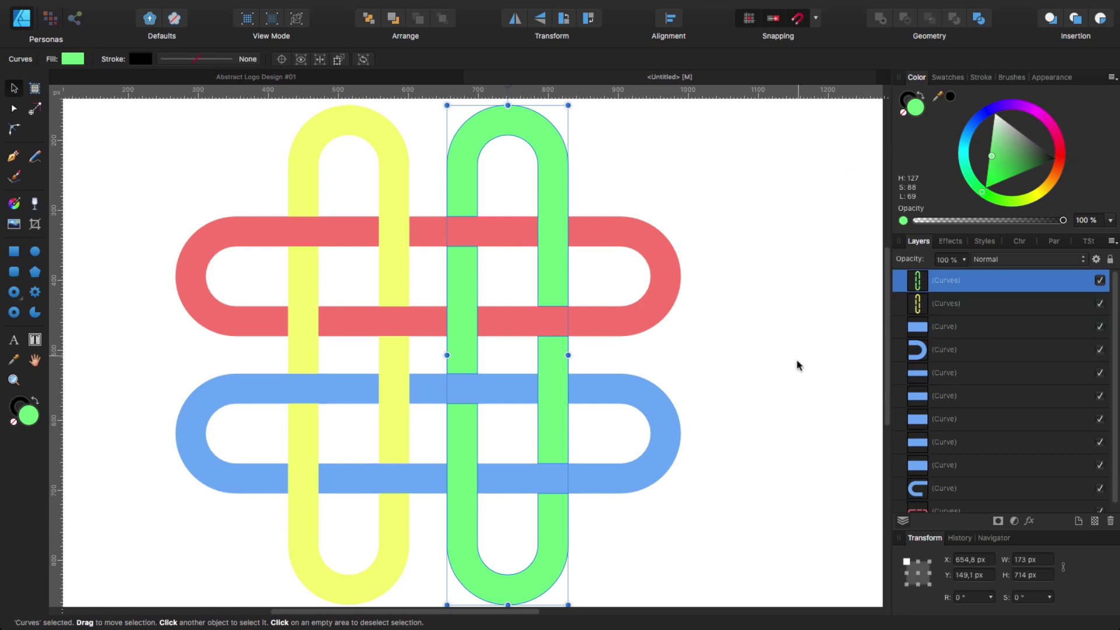
Merge all the blue ring's pieces into one shape with the Add operation and clear the selection.
{"action": "left_click", "coordinate": [920, 328]}
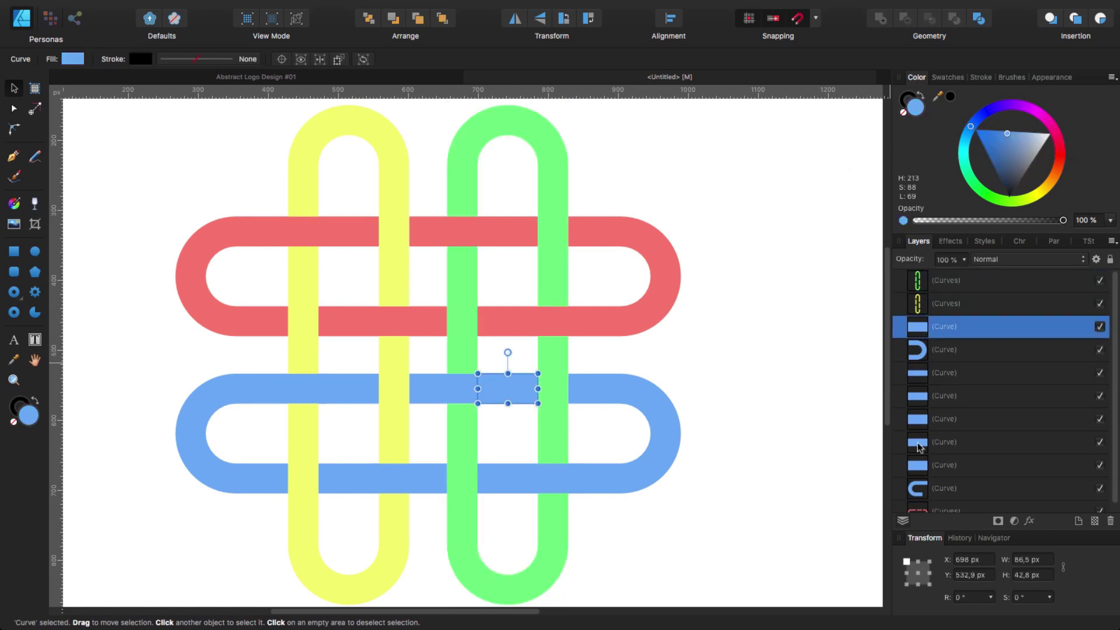
{"action": "left_click", "coordinate": [926, 488], "text": "shift"}
{"action": "left_click", "coordinate": [880, 20]}
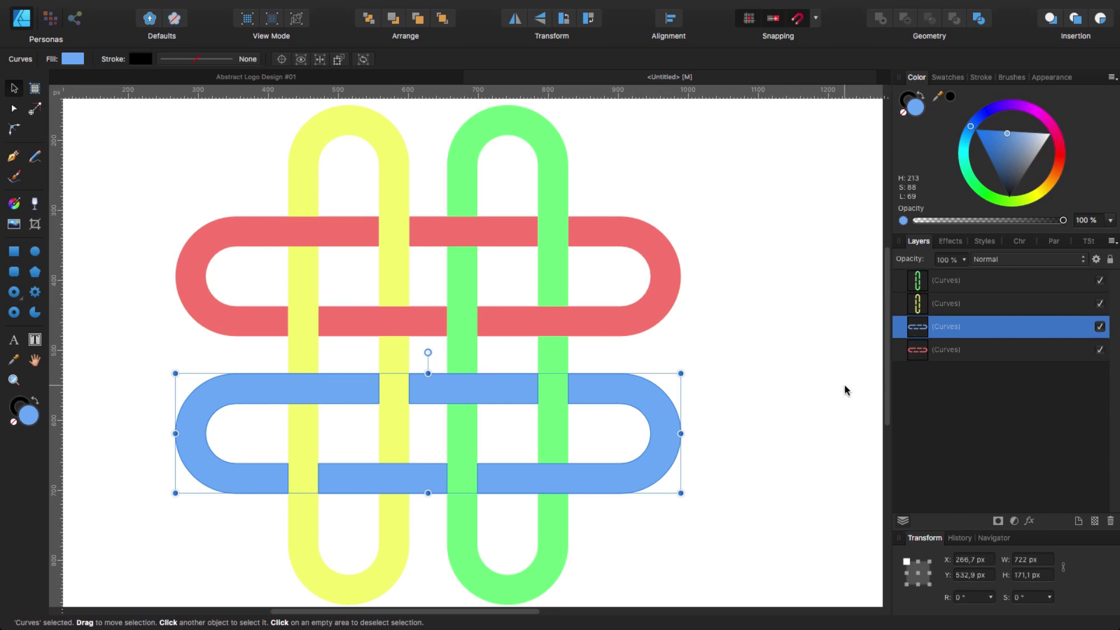
{"action": "key", "text": "ctrl+minus"}
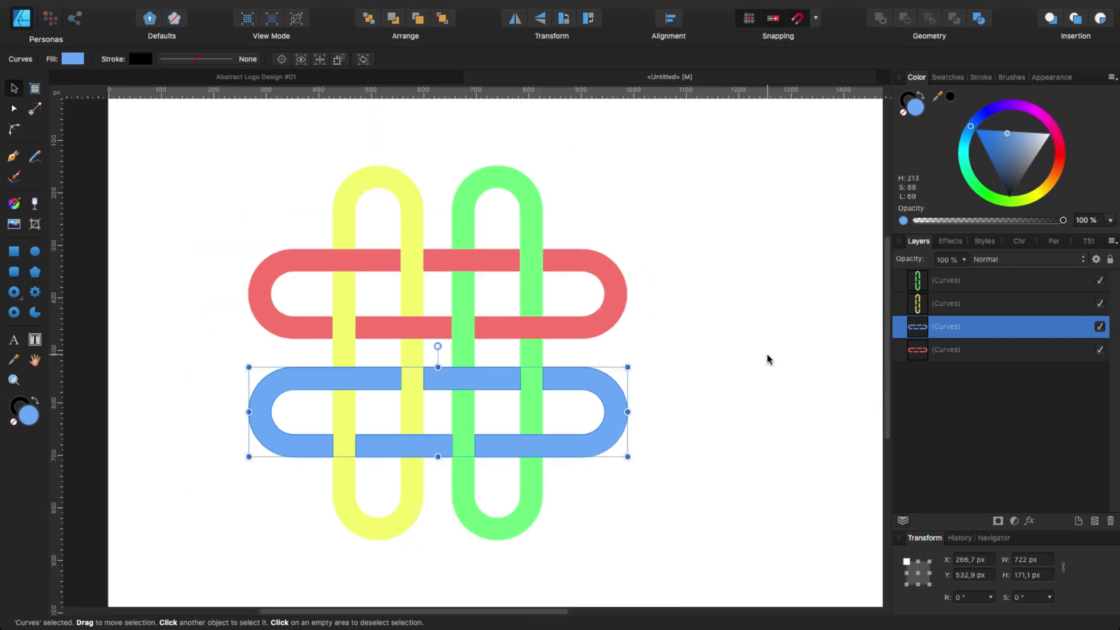
{"action": "left_click", "coordinate": [708, 348]}
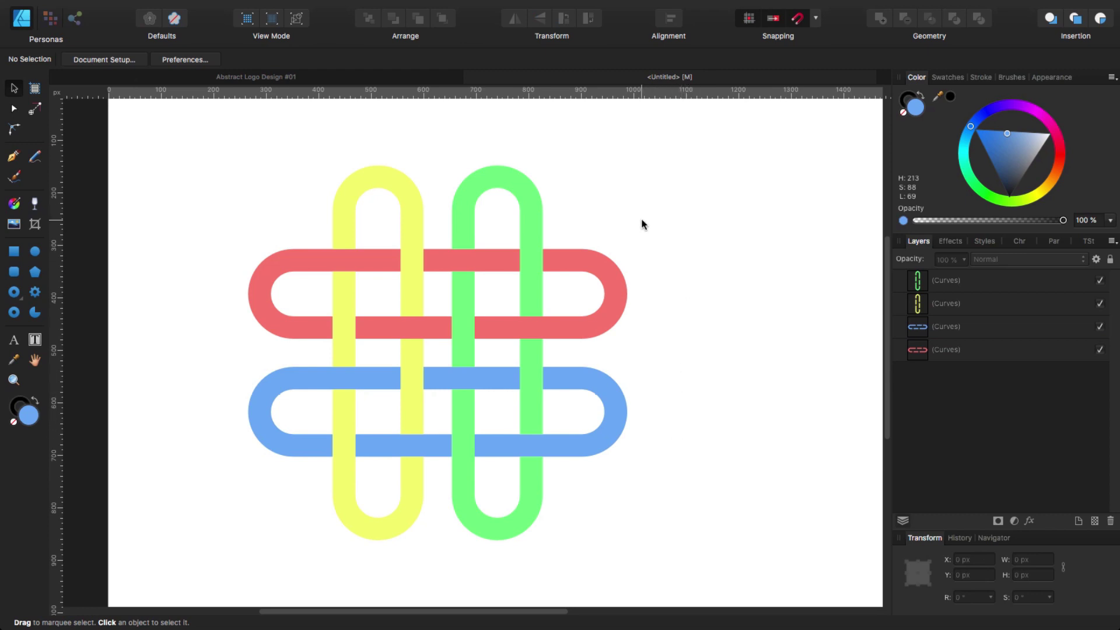
Check the colours in the Abstract Logo Design #01 document, then recolour both vertical rings in the untitled document to one darker yellow.
{"action": "left_click", "coordinate": [302, 79]}
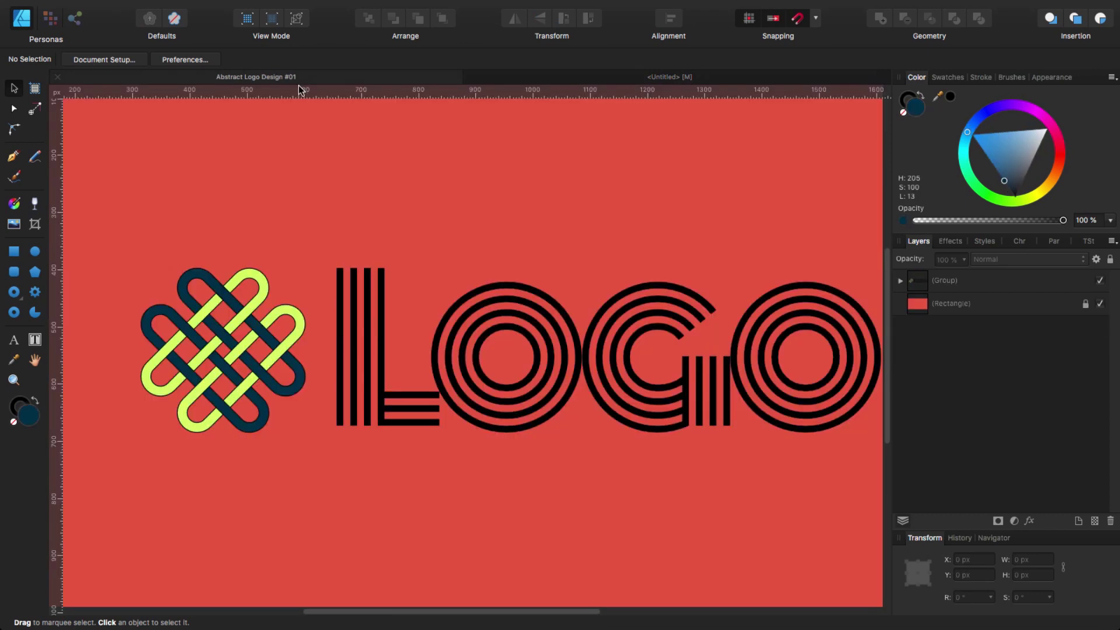
{"action": "left_click", "coordinate": [504, 82]}
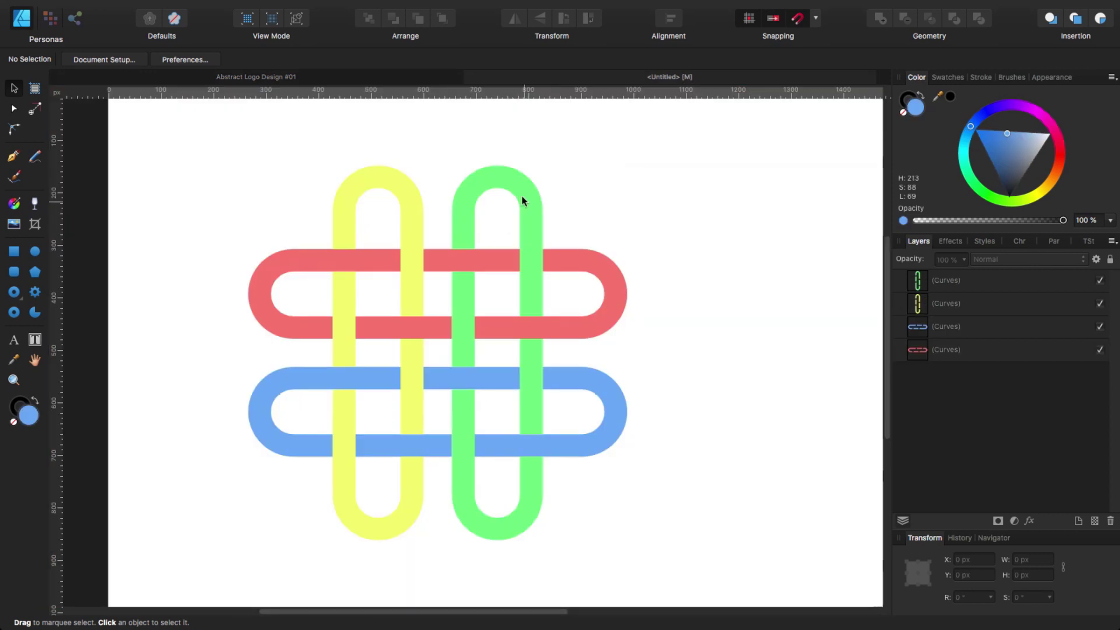
{"action": "left_click", "coordinate": [413, 208]}
{"action": "left_click", "coordinate": [463, 219], "text": "shift"}
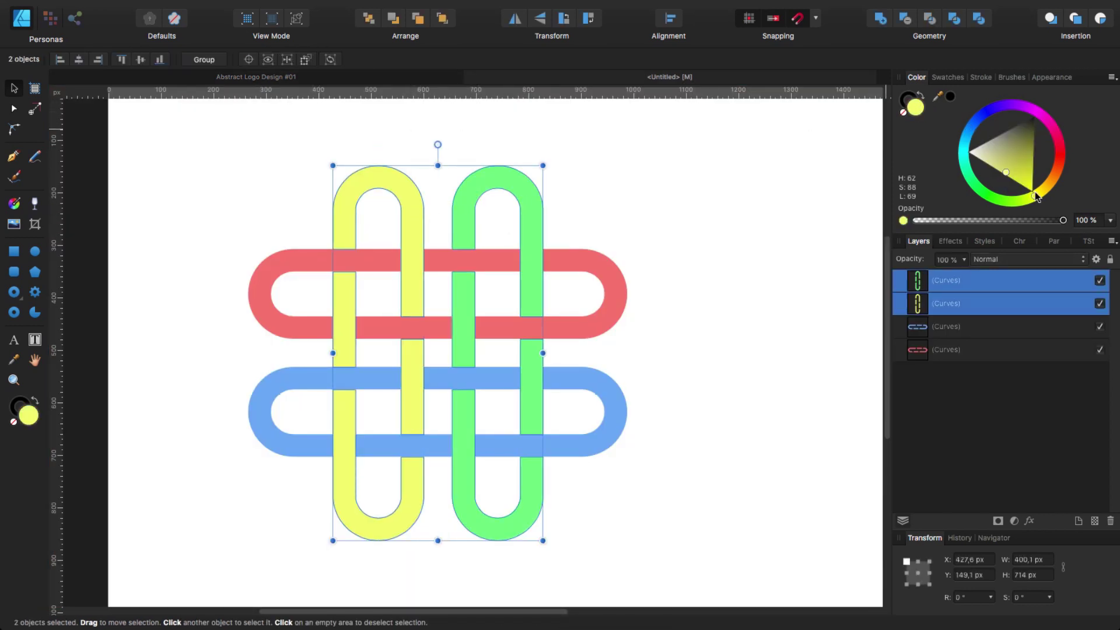
{"action": "left_click_drag", "start_coordinate": [1036, 197], "coordinate": [1016, 172]}
Recolour both horizontal rings to a darker blue with hue 207, saturation 71 and lightness 43.
{"action": "left_click", "coordinate": [606, 319]}
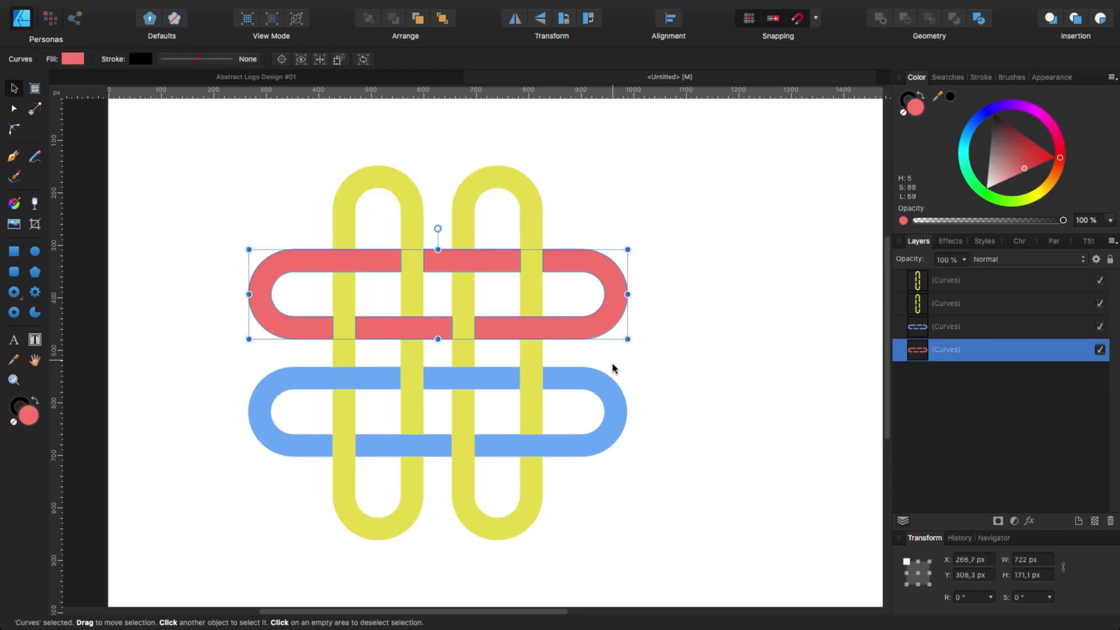
{"action": "left_click", "coordinate": [614, 398], "text": "shift"}
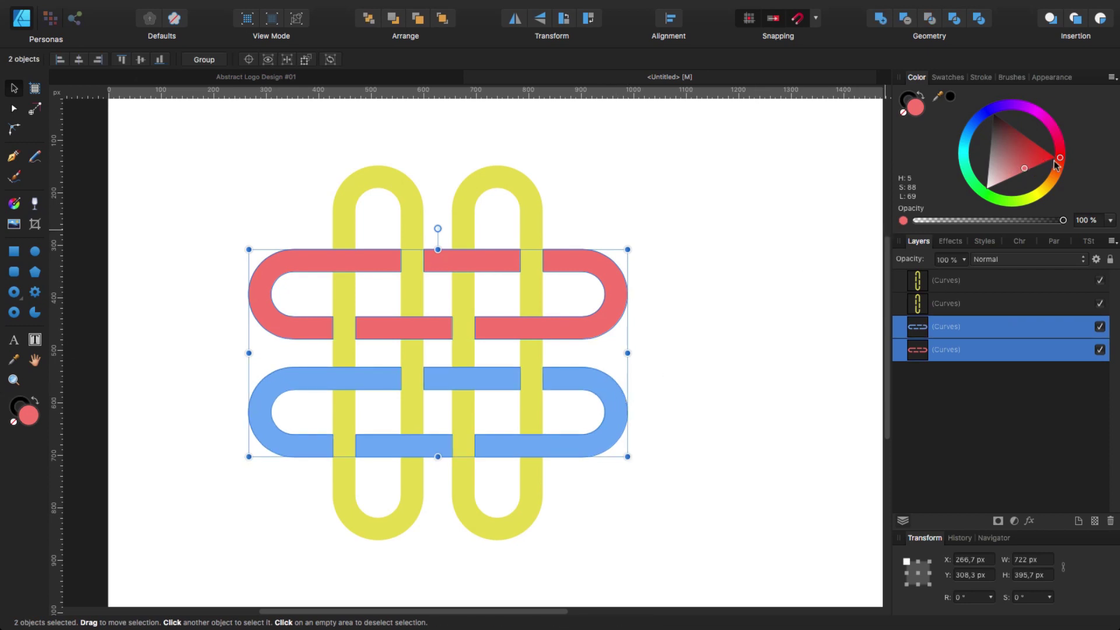
{"action": "left_click_drag", "start_coordinate": [1056, 165], "coordinate": [989, 158]}
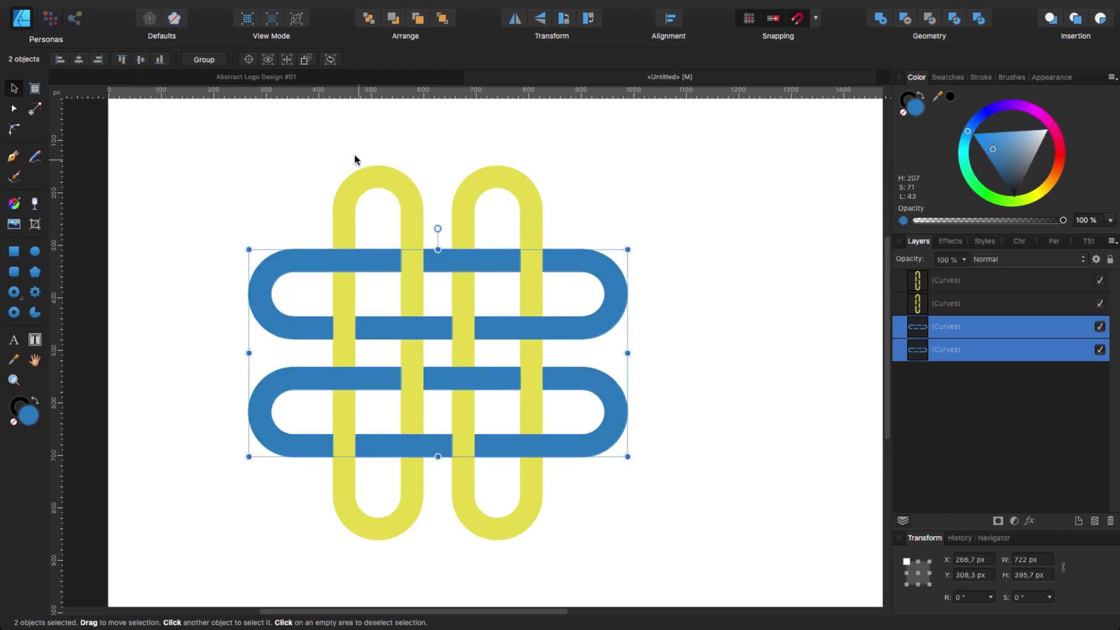
Group all four rings and scale the group down proportionally to about 558 by 552 px.
{"action": "left_click", "coordinate": [699, 227]}
{"action": "left_click_drag", "start_coordinate": [190, 155], "coordinate": [730, 548]}
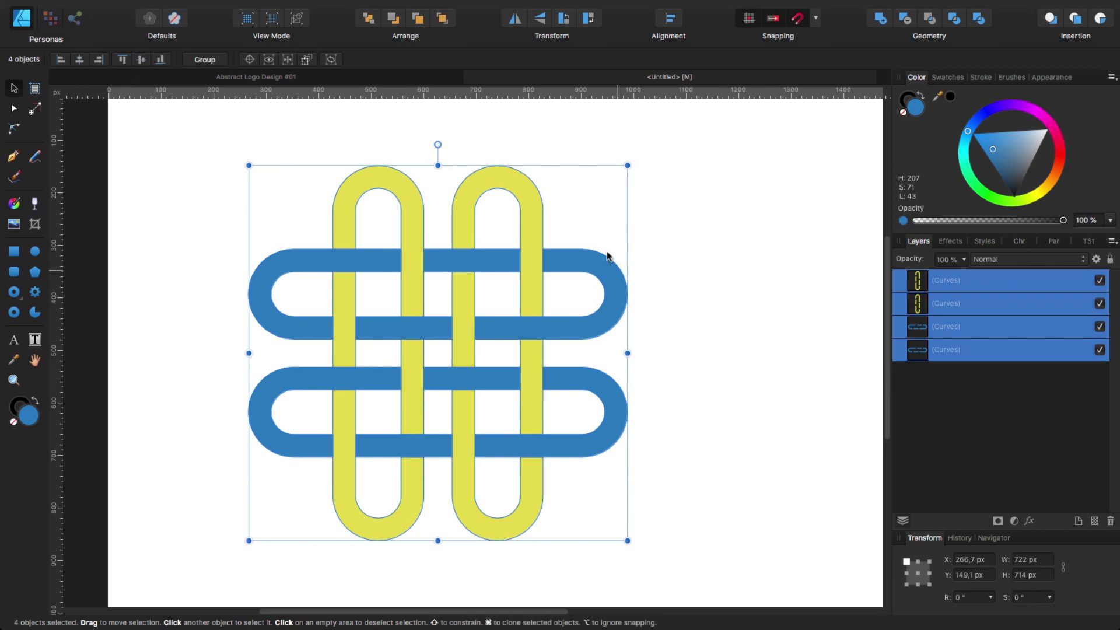
{"action": "left_click", "coordinate": [211, 60]}
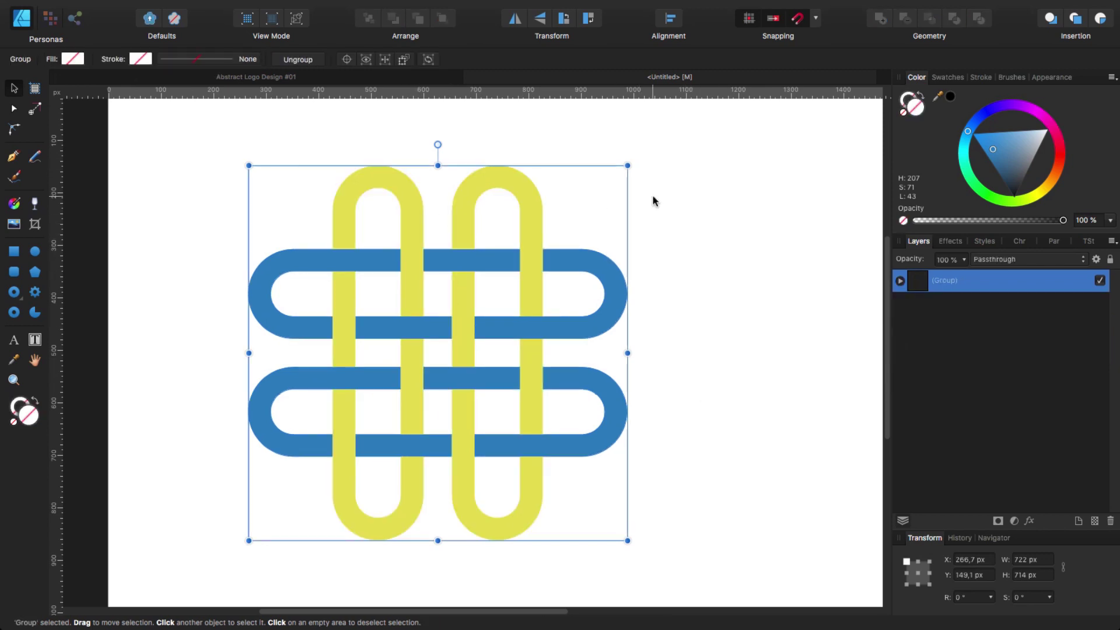
{"action": "left_click_drag", "start_coordinate": [627, 164], "coordinate": [542, 251]}
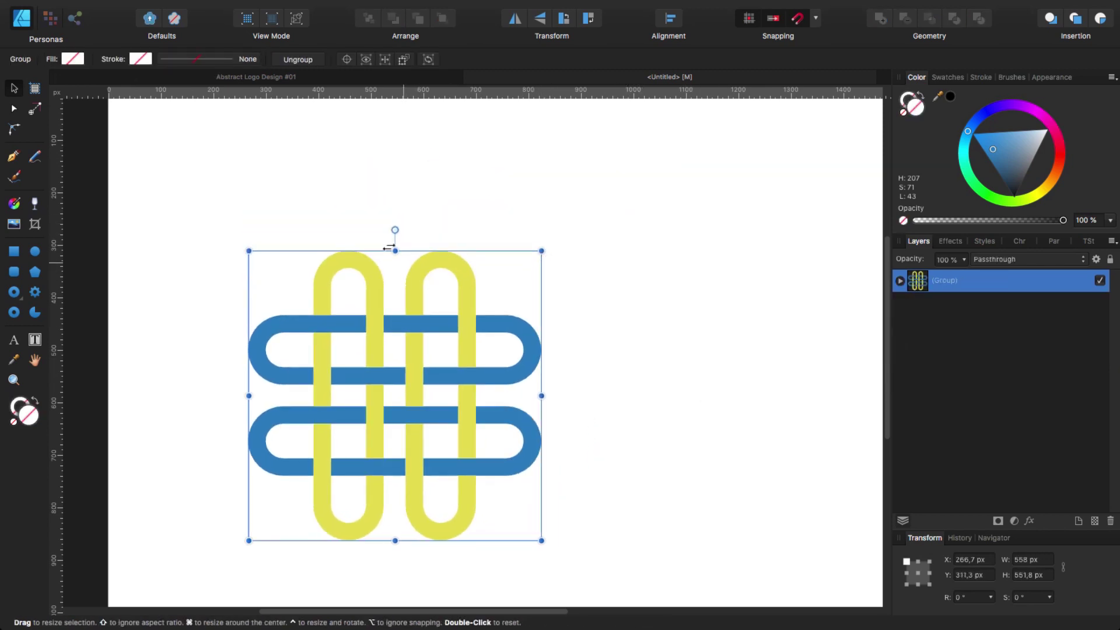
Rotate the ring group to -45°, move it upward and shrink it proportionally to about half that size.
{"action": "left_click_drag", "start_coordinate": [395, 229], "coordinate": [508, 269]}
{"action": "left_click_drag", "start_coordinate": [458, 424], "coordinate": [461, 337]}
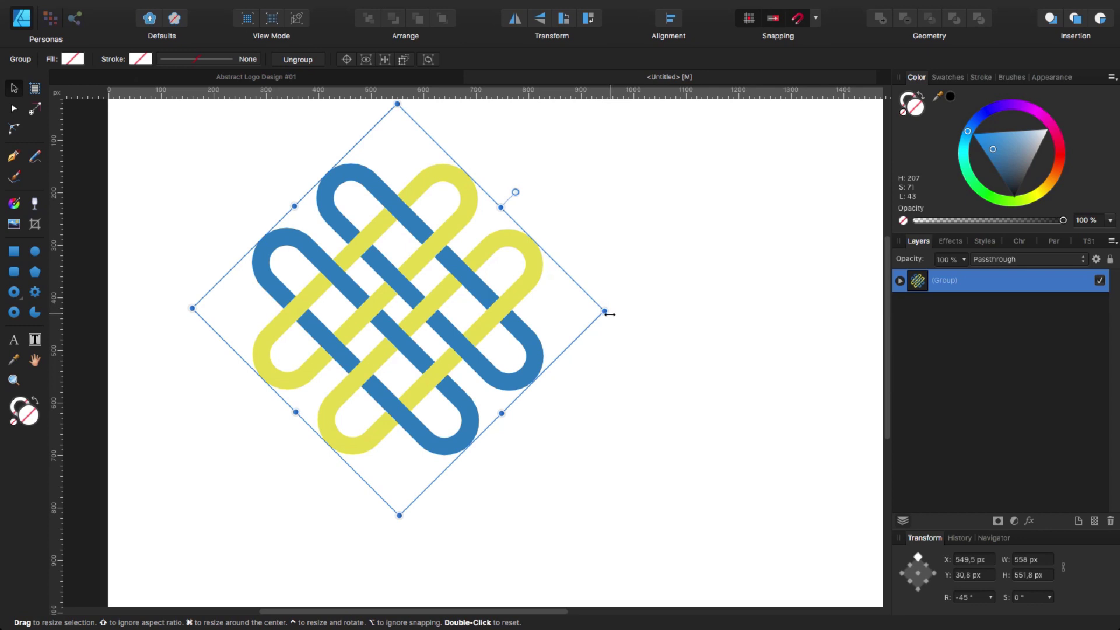
{"action": "left_click_drag", "start_coordinate": [604, 311], "coordinate": [473, 310]}
{"action": "left_click", "coordinate": [511, 350]}
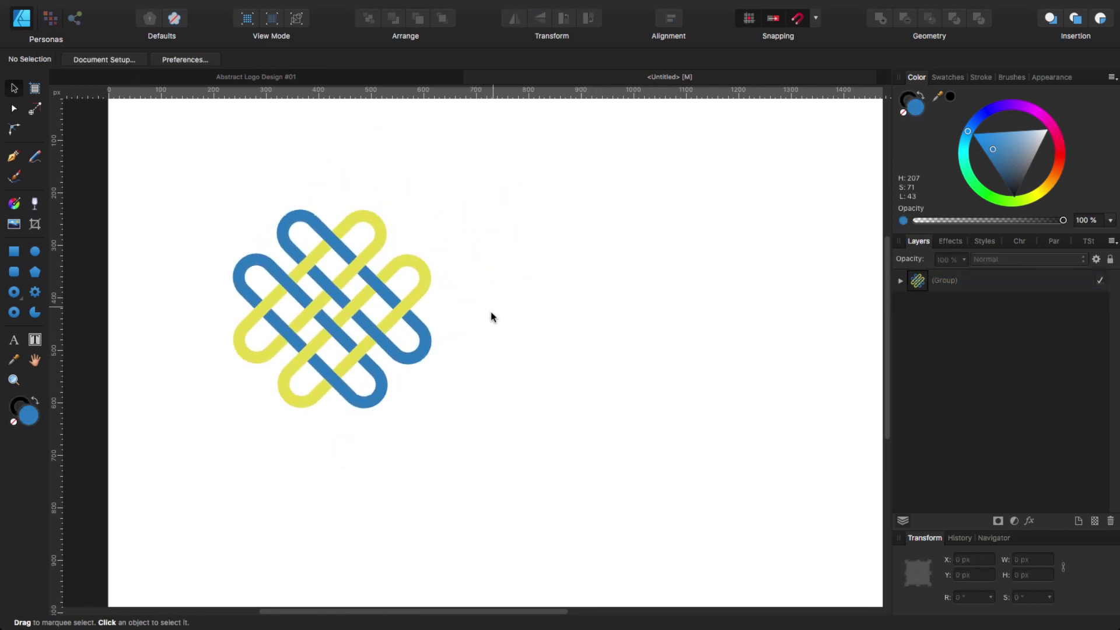
{"action": "key", "text": "super+minus"}
{"action": "key", "text": "super+minus"}
{"action": "left_click_drag", "start_coordinate": [424, 339], "coordinate": [427, 349]}
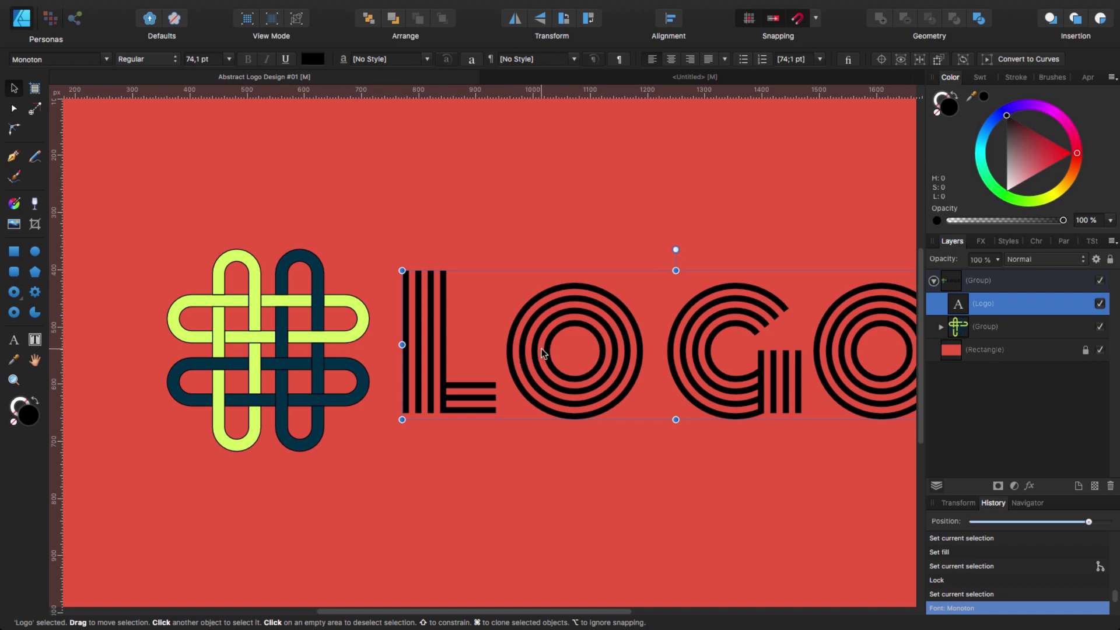
Check the lettering in the Abstract Logo Design #01 document, and add the artistic text LOGO at about 102 pt beside the emblem in the untitled document.
{"action": "left_click", "coordinate": [933, 280]}
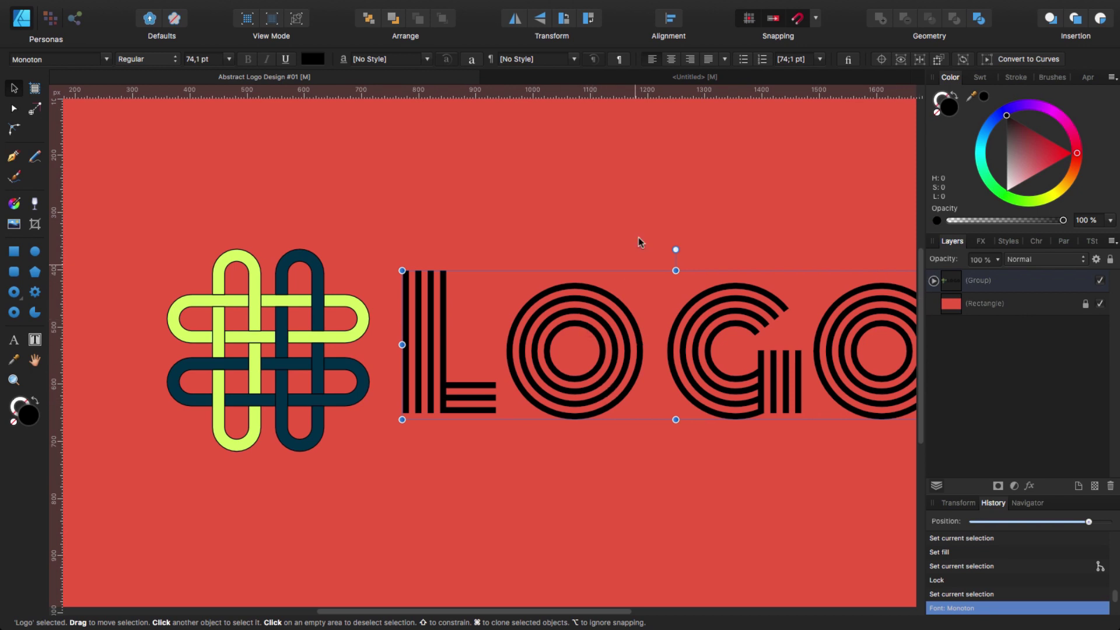
{"action": "scroll", "coordinate": [638, 236], "scroll_direction": "right", "scroll_amount": 3}
{"action": "scroll", "coordinate": [638, 237], "scroll_direction": "down", "scroll_amount": 1}
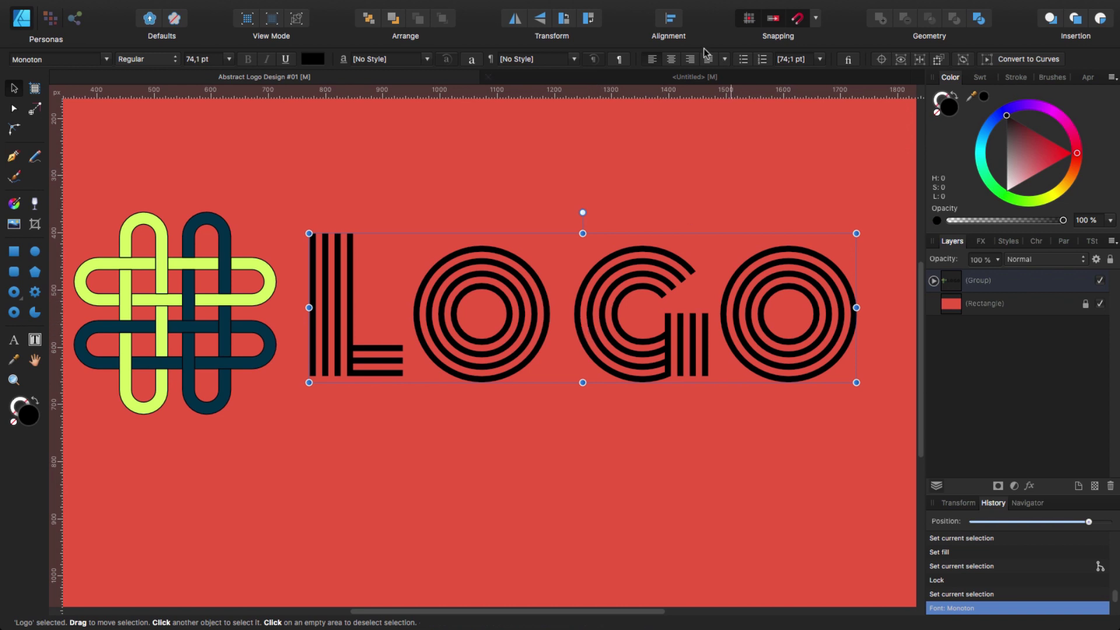
{"action": "left_click", "coordinate": [685, 75]}
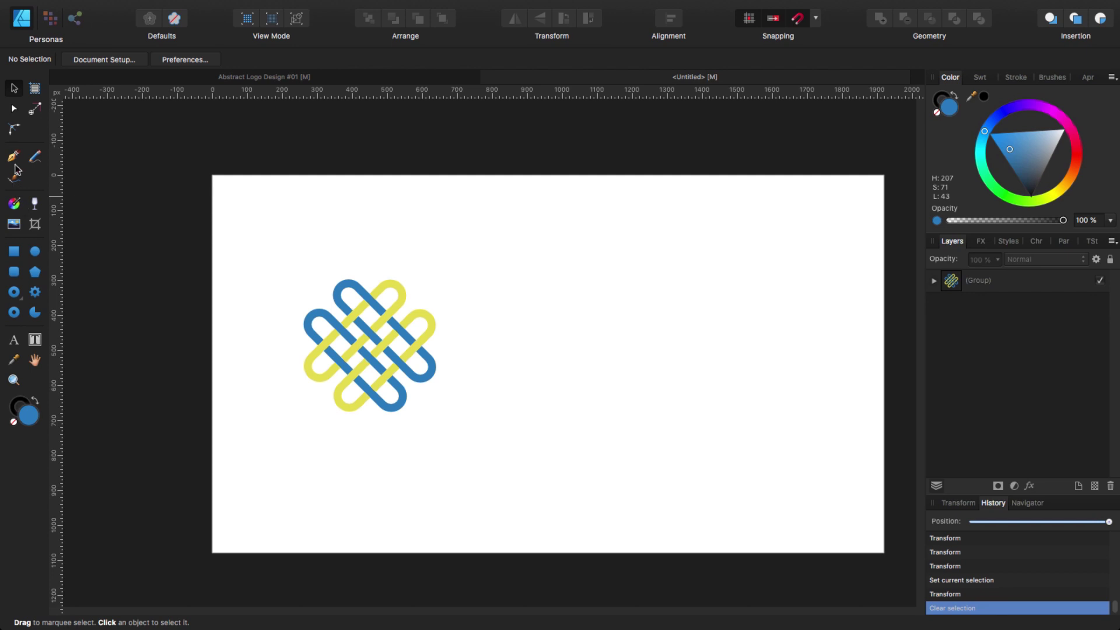
{"action": "left_click", "coordinate": [14, 341]}
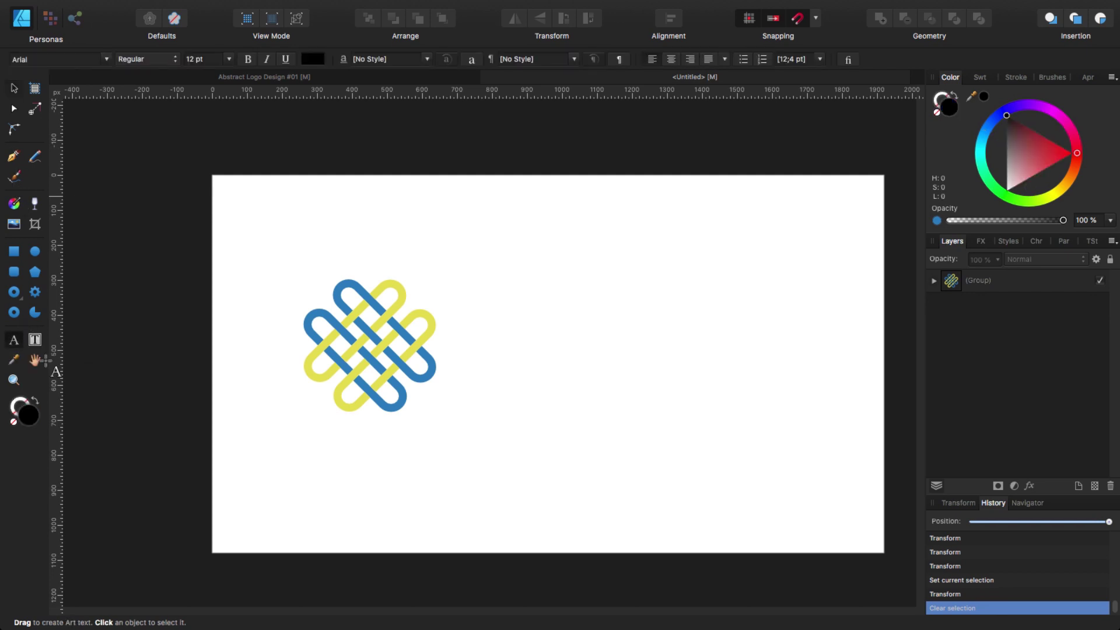
{"action": "left_click_drag", "start_coordinate": [473, 279], "coordinate": [578, 382]}
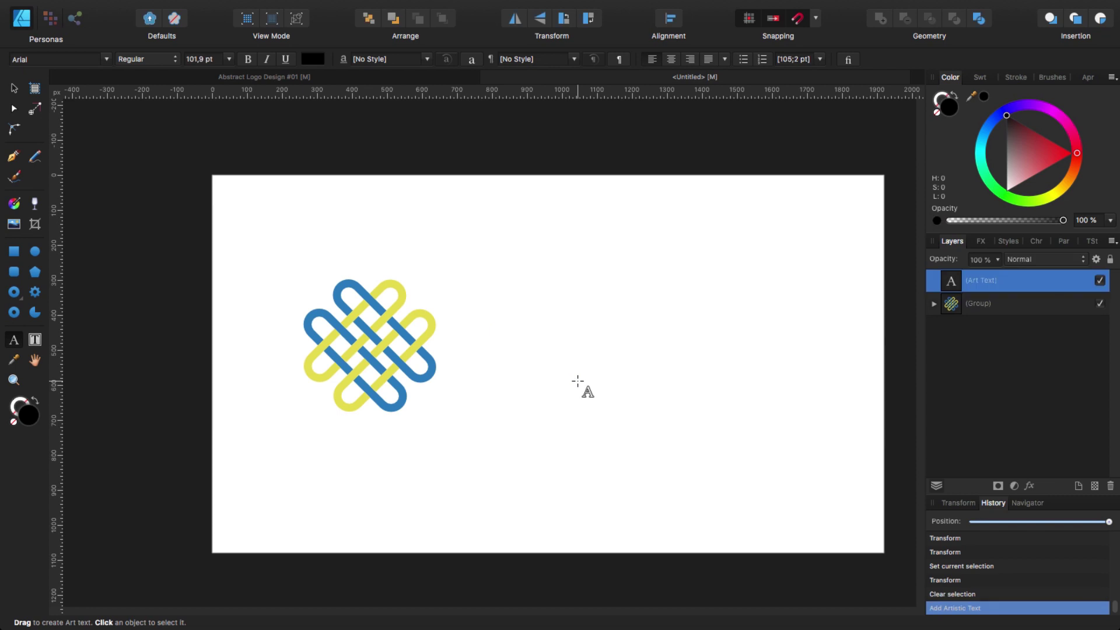
{"action": "type", "text": "LOGO"}
{"action": "key", "text": "Escape"}
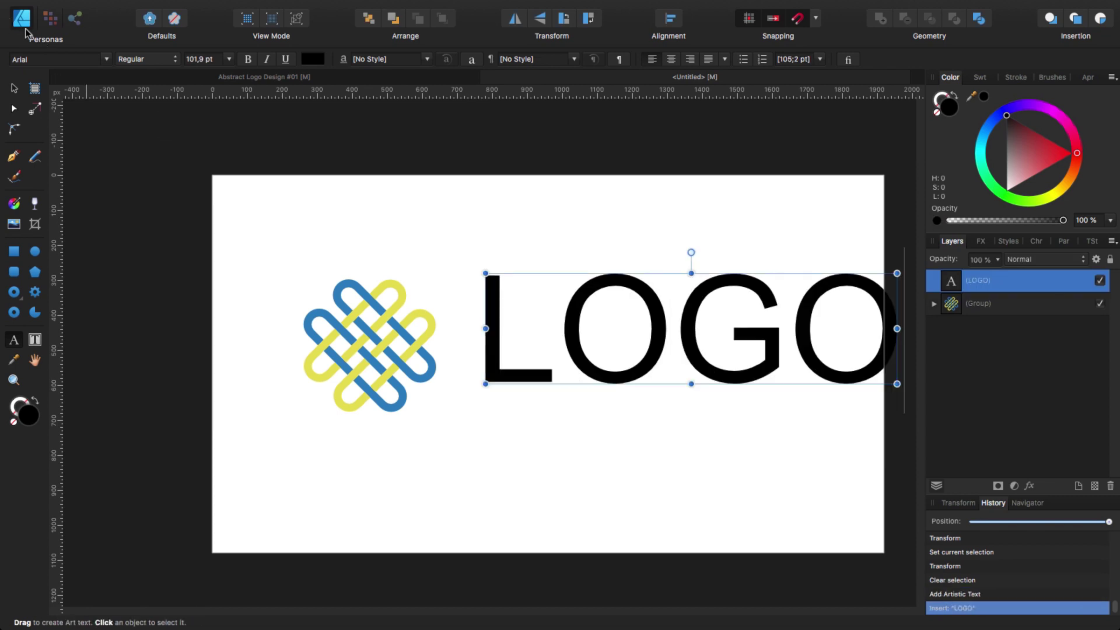
{"action": "key", "text": "v"}
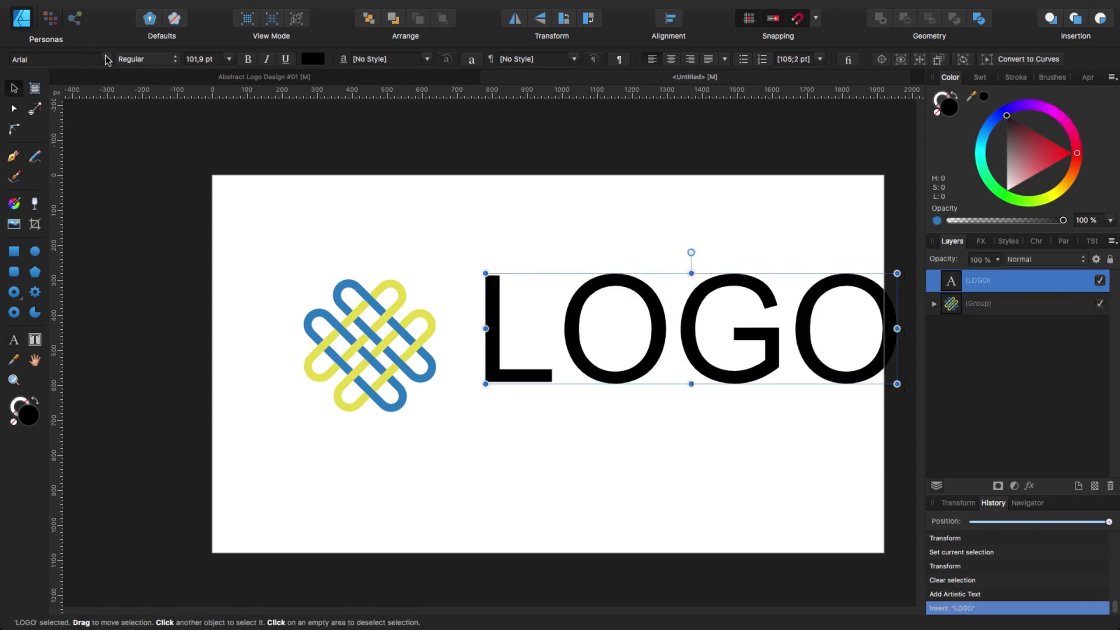
Set the LOGO text's font to Monoton from the full font list.
{"action": "left_click", "coordinate": [106, 59]}
{"action": "left_click", "coordinate": [136, 76]}
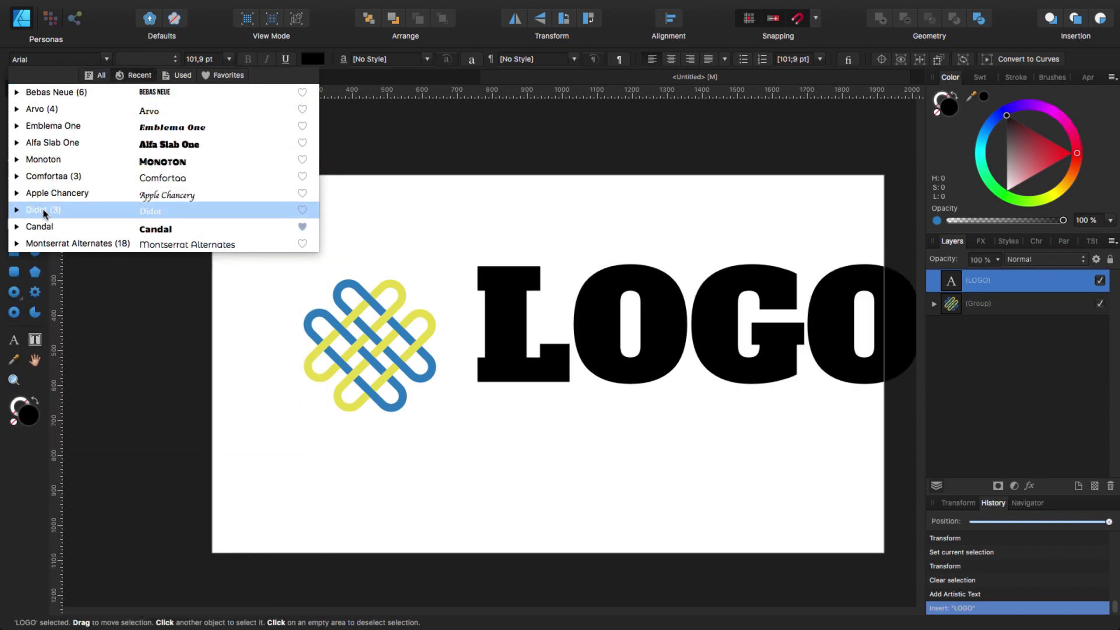
{"action": "left_click", "coordinate": [104, 66]}
{"action": "left_click", "coordinate": [106, 59]}
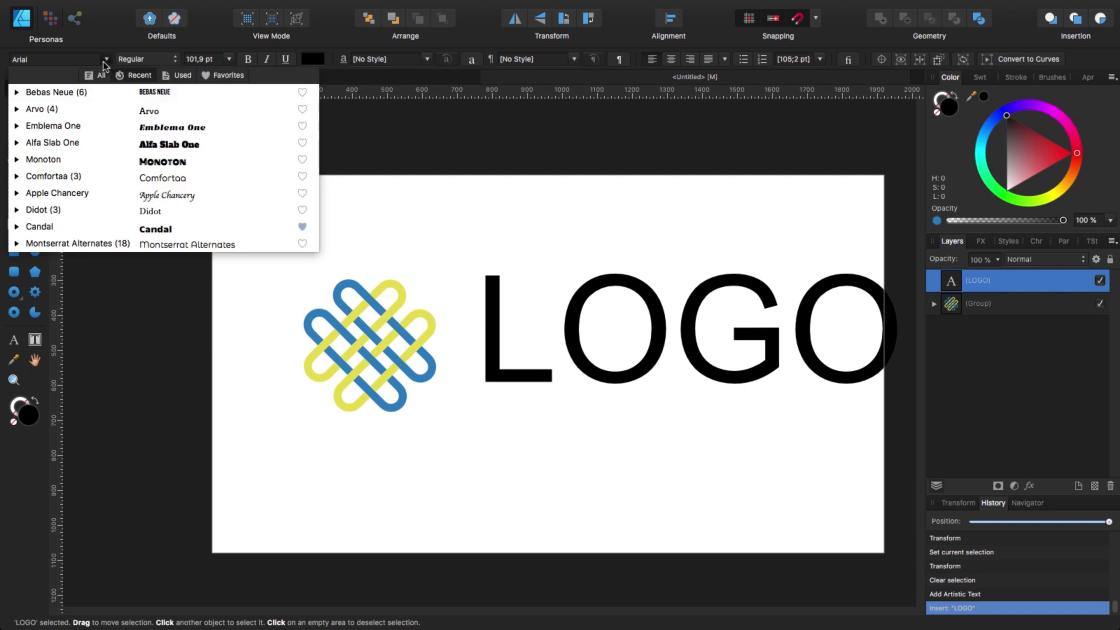
{"action": "left_click", "coordinate": [98, 76]}
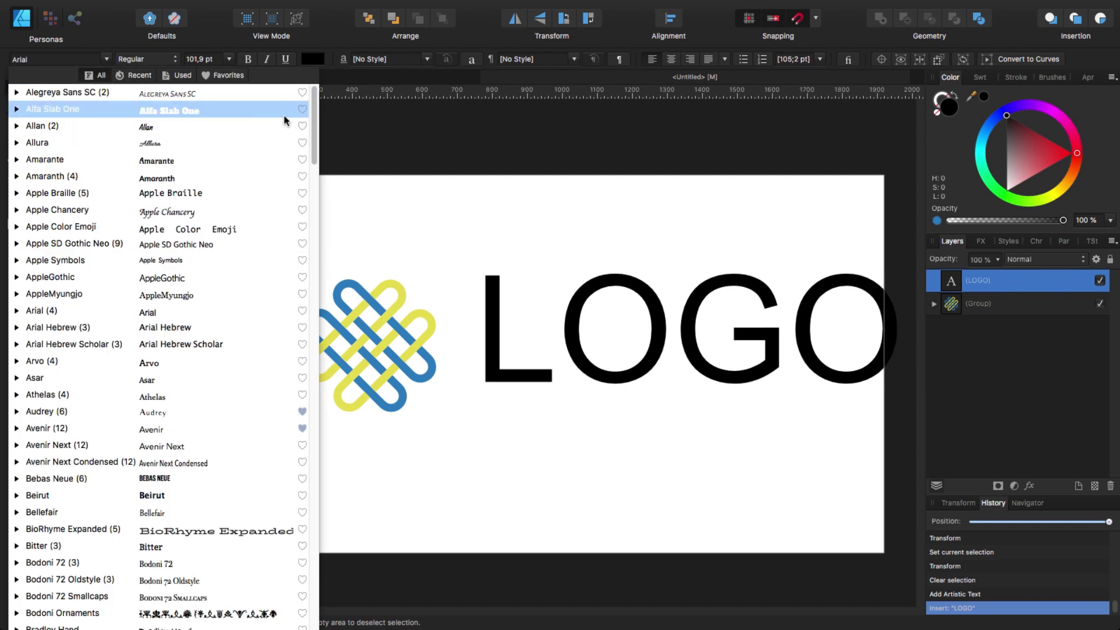
{"action": "left_click_drag", "start_coordinate": [314, 124], "coordinate": [336, 394]}
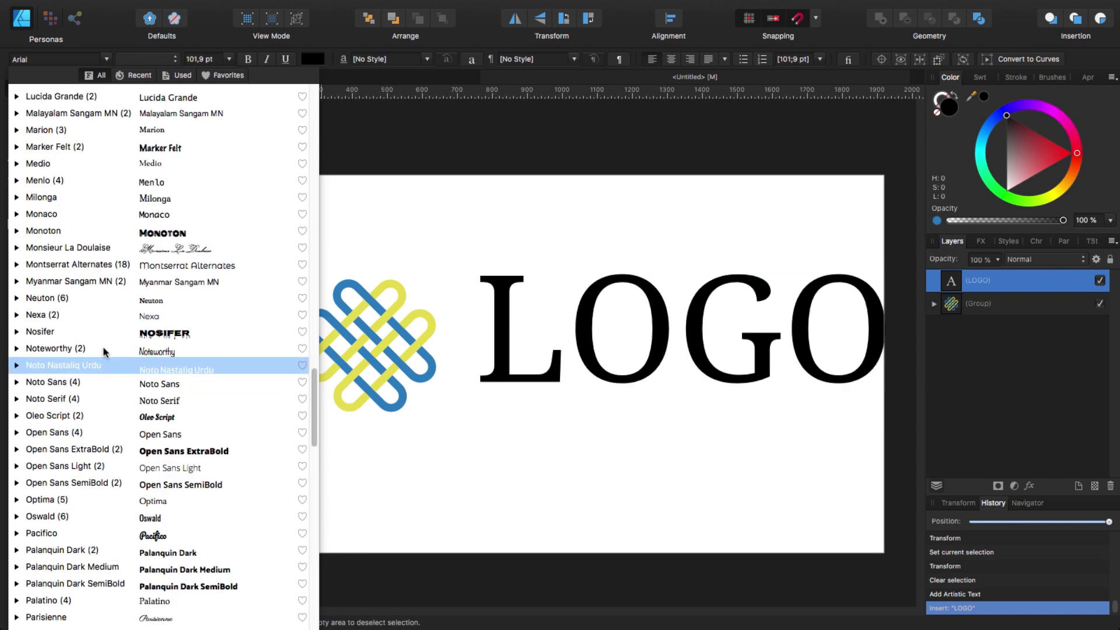
{"action": "left_click", "coordinate": [64, 233]}
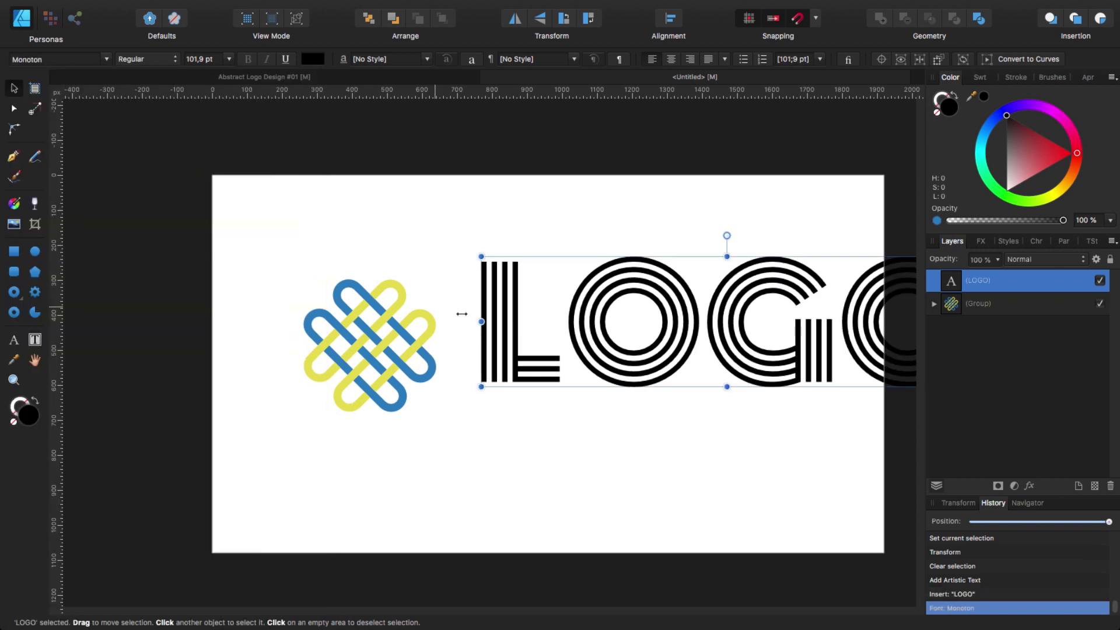
Scale the LOGO text down proportionally to about 77 pt and place it beside the ring emblem, within the page.
{"action": "left_click_drag", "start_coordinate": [578, 374], "coordinate": [569, 404]}
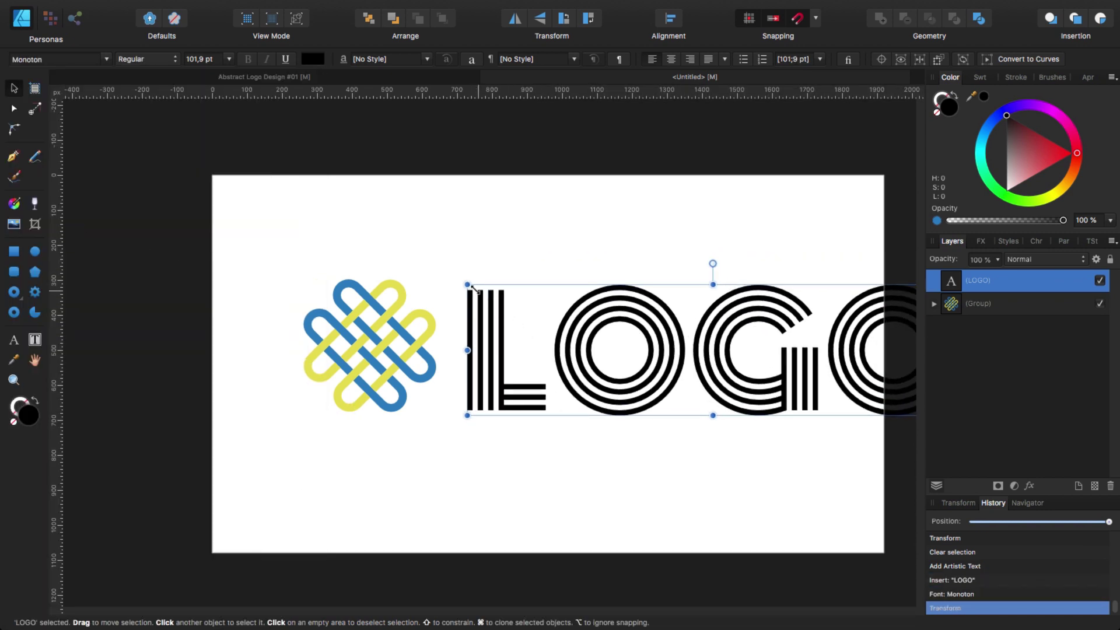
{"action": "left_click_drag", "start_coordinate": [467, 284], "coordinate": [588, 316]}
{"action": "left_click", "coordinate": [581, 403]}
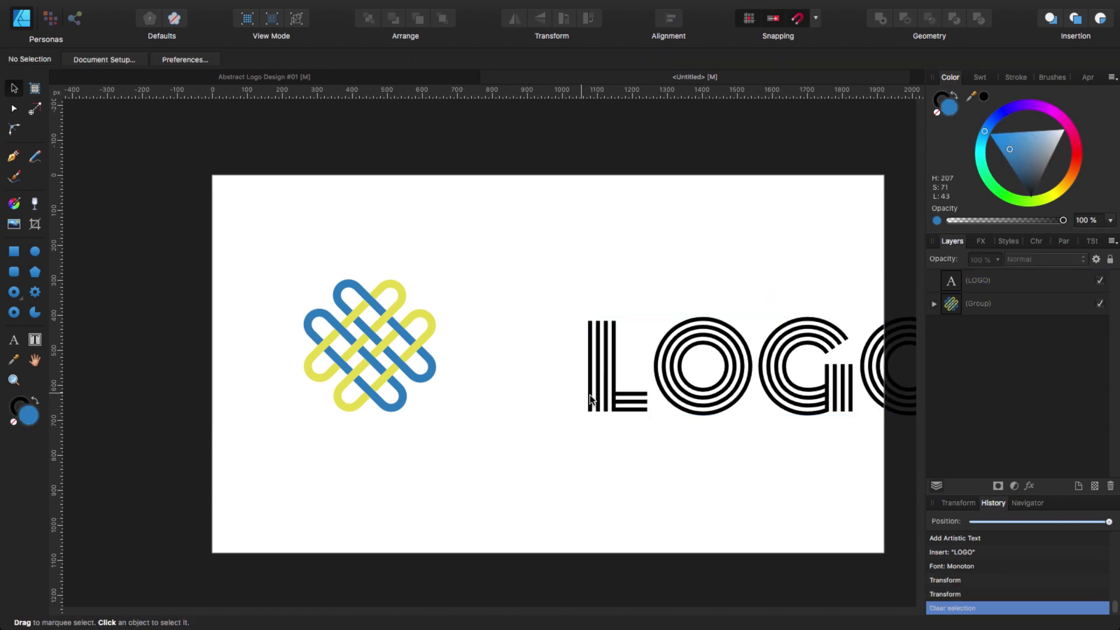
{"action": "left_click_drag", "start_coordinate": [601, 393], "coordinate": [467, 373]}
Shrink the ring emblem proportionally to roughly the lettering's height, and move the LOGO text closer to it.
{"action": "left_click", "coordinate": [368, 357]}
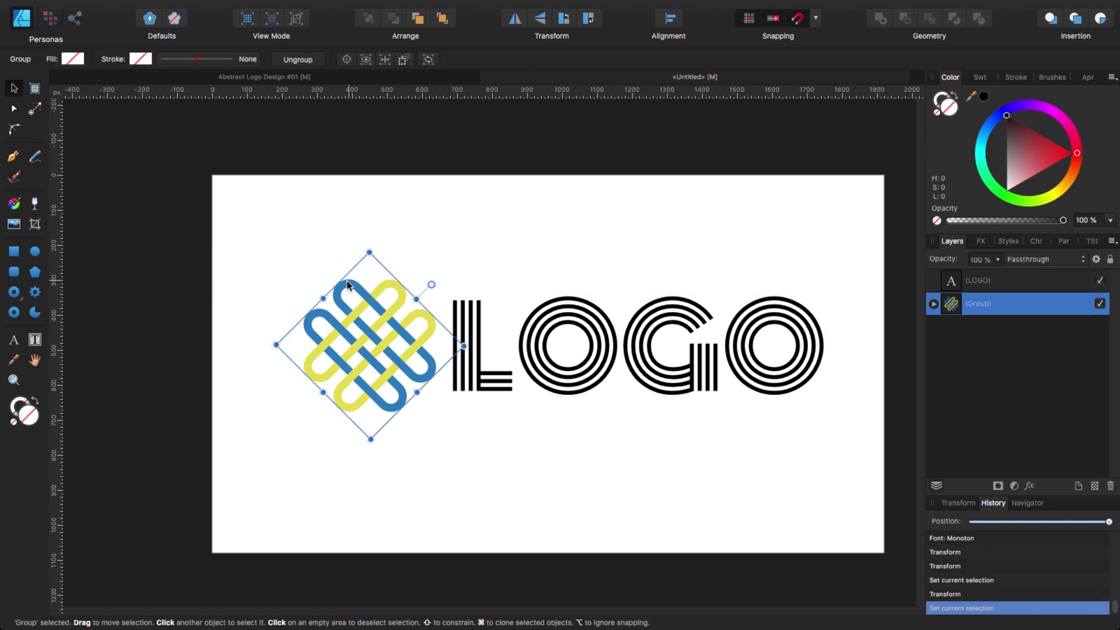
{"action": "left_click_drag", "start_coordinate": [370, 251], "coordinate": [368, 286]}
{"action": "mouse_move", "coordinate": [365, 378]}
{"action": "left_mouse_down"}
{"action": "mouse_move", "coordinate": [371, 361]}
{"action": "mouse_move", "coordinate": [374, 374]}
{"action": "left_mouse_up"}
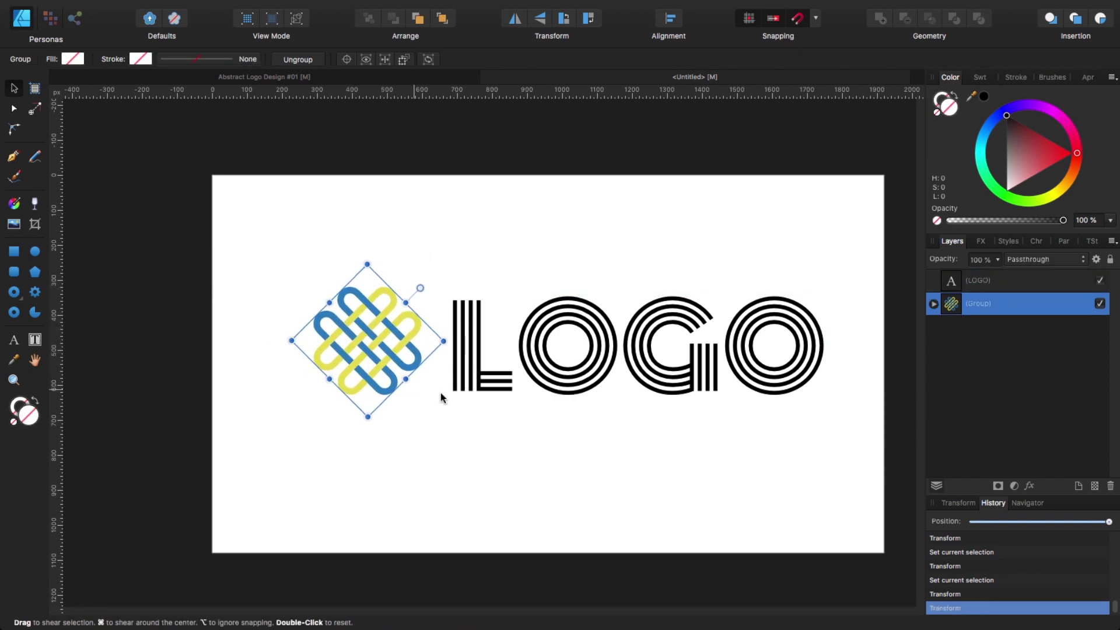
{"action": "left_click", "coordinate": [553, 400]}
{"action": "left_click", "coordinate": [575, 385]}
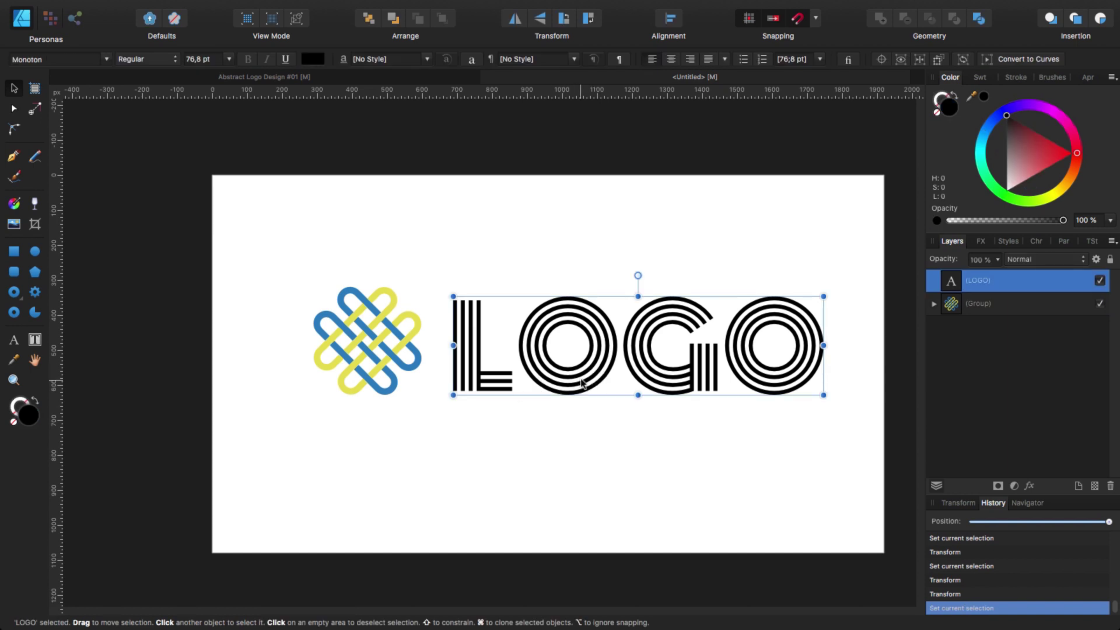
{"action": "left_click_drag", "start_coordinate": [589, 381], "coordinate": [577, 379]}
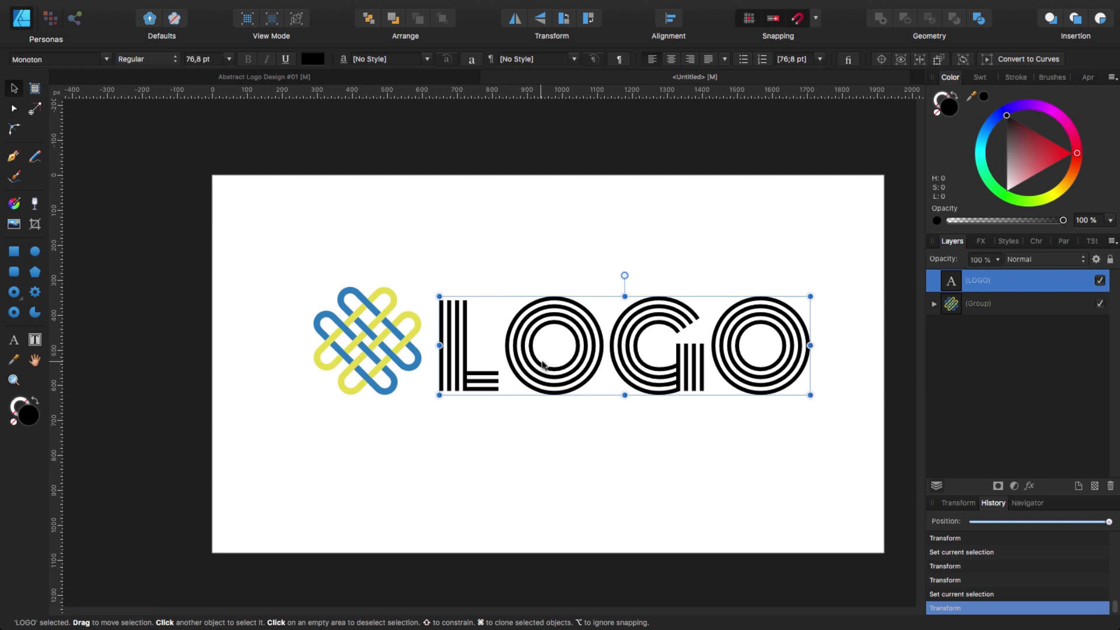
Convert the LOGO text to curves and ungroup it into separate letters.
{"action": "left_click", "coordinate": [1011, 61]}
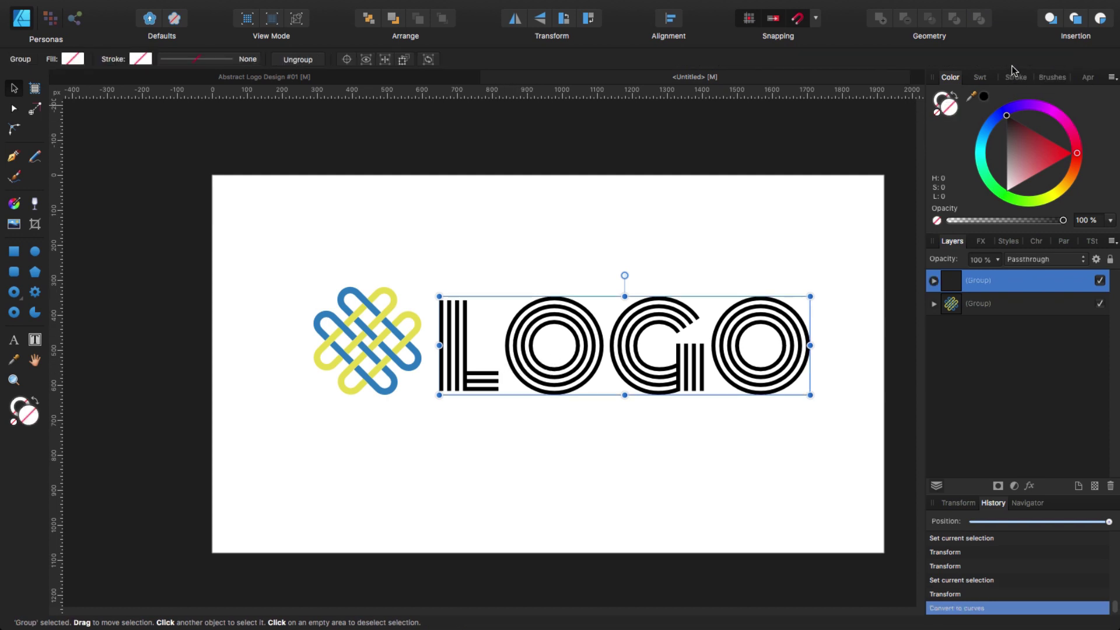
{"action": "left_click", "coordinate": [299, 60]}
{"action": "left_click", "coordinate": [552, 410]}
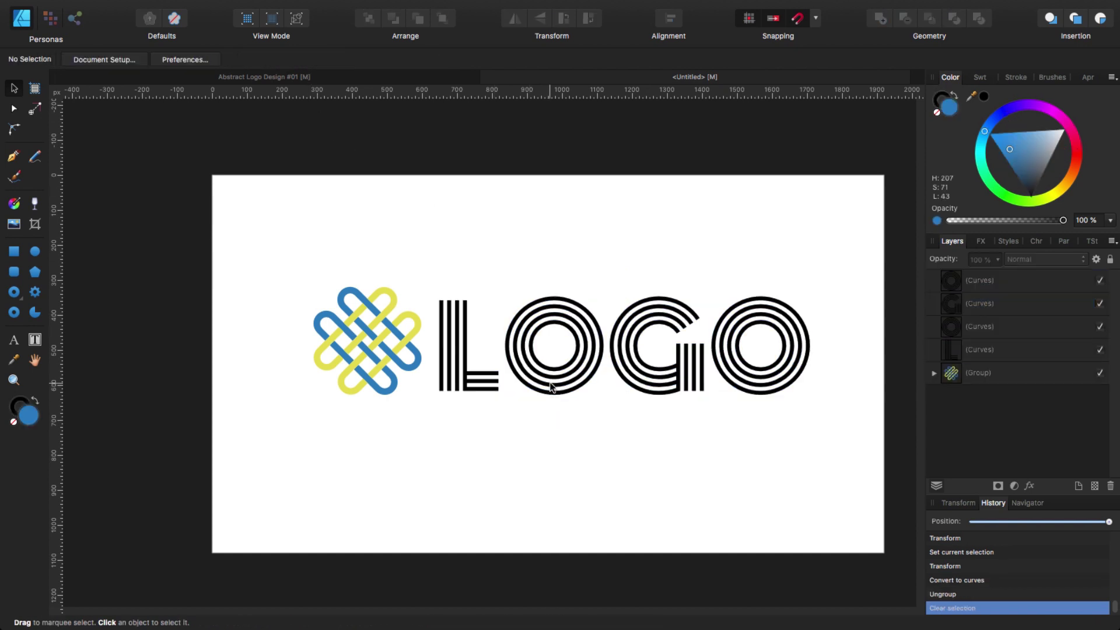
Move the first O horizontally toward the L so that it slightly overlaps the L's foot.
{"action": "key", "text": "super+plus"}
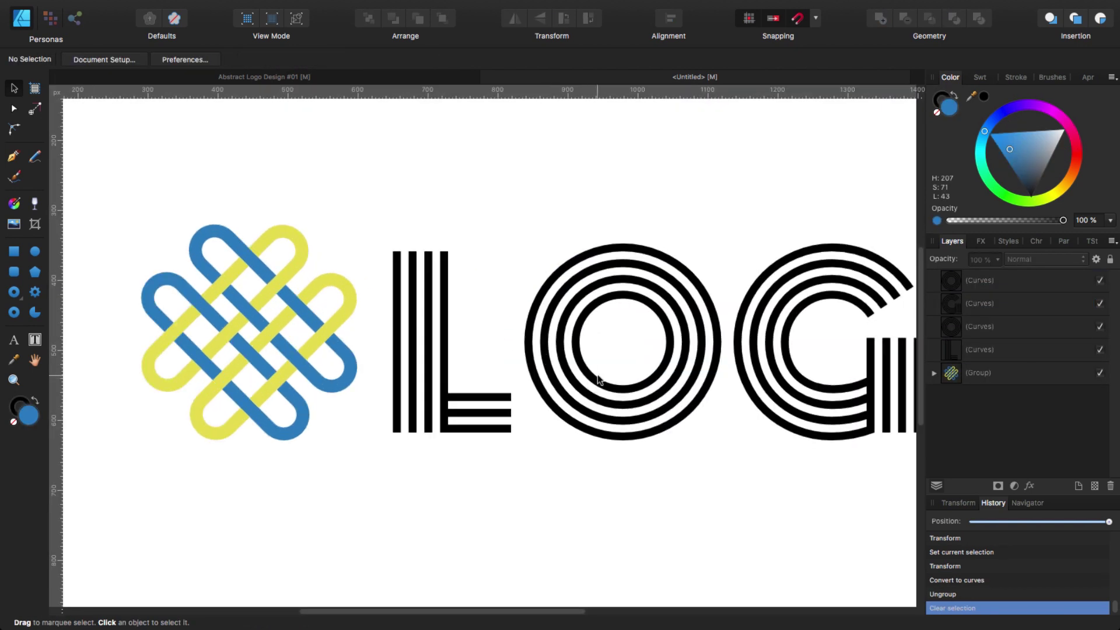
{"action": "left_click", "coordinate": [598, 382]}
{"action": "left_click_drag", "start_coordinate": [598, 382], "coordinate": [574, 382]}
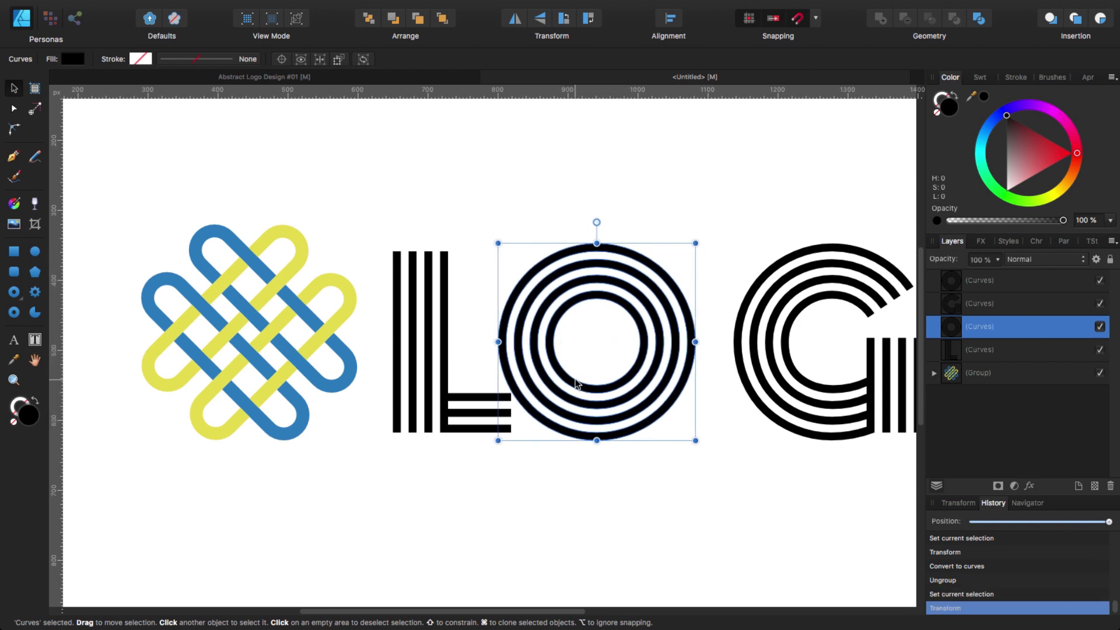
Place a duplicate of the G tight against the first O and delete the original G.
{"action": "left_click", "coordinate": [696, 394]}
{"action": "left_click", "coordinate": [771, 385]}
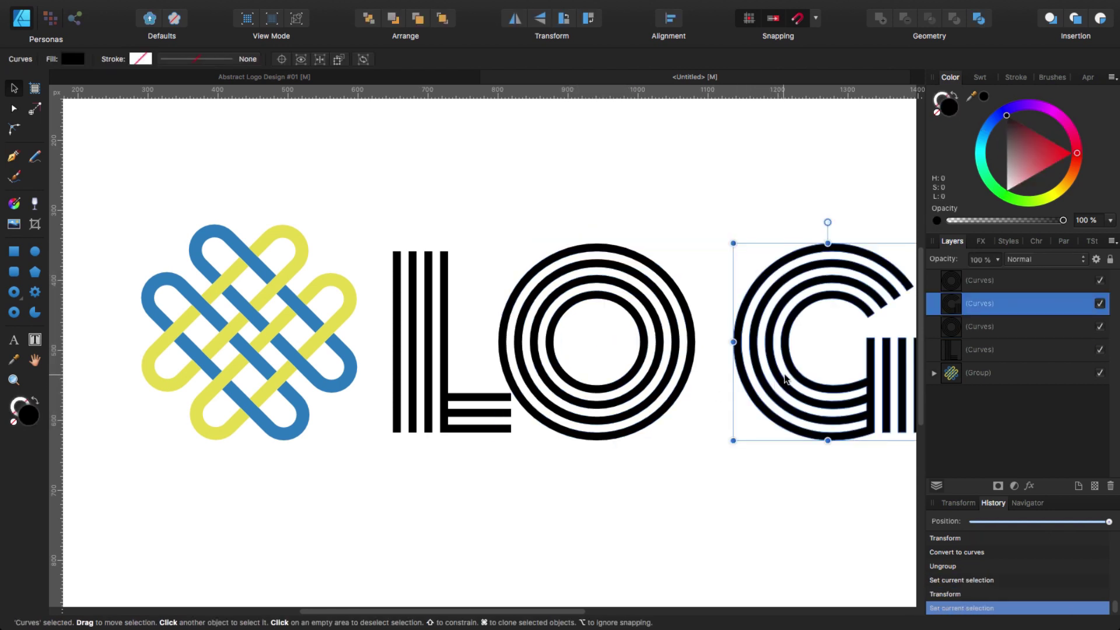
{"action": "left_click_drag", "start_coordinate": [782, 380], "coordinate": [745, 383]}
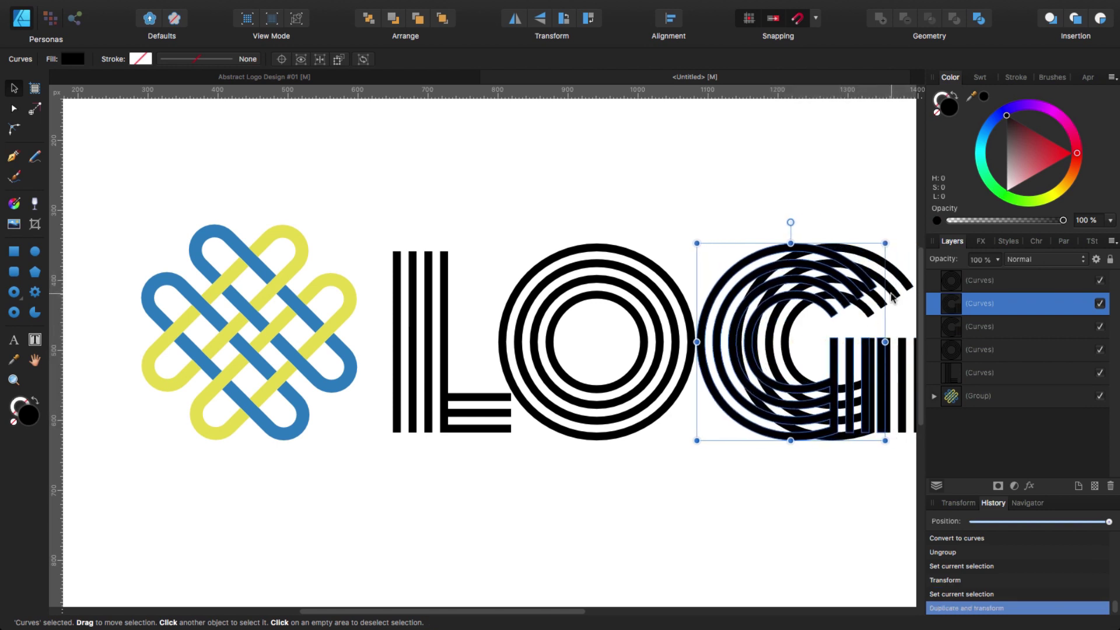
{"action": "left_click", "coordinate": [907, 285]}
{"action": "key", "text": "Delete"}
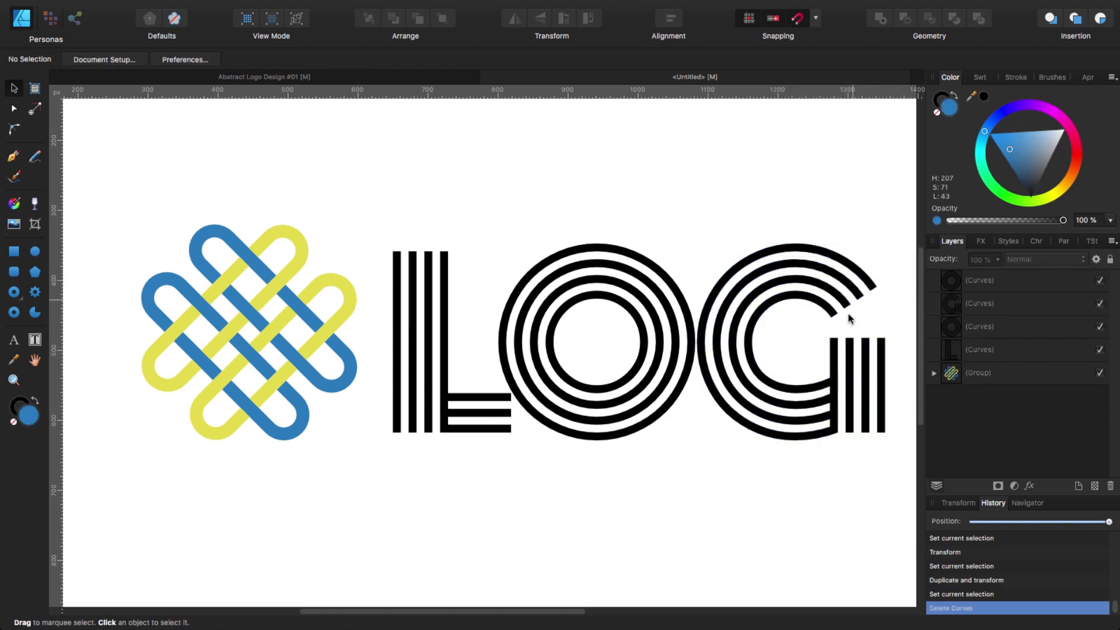
Move the last O horizontally until it touches the G's vertical bars.
{"action": "scroll", "coordinate": [642, 198], "scroll_direction": "right", "scroll_amount": 5}
{"action": "left_click", "coordinate": [712, 352]}
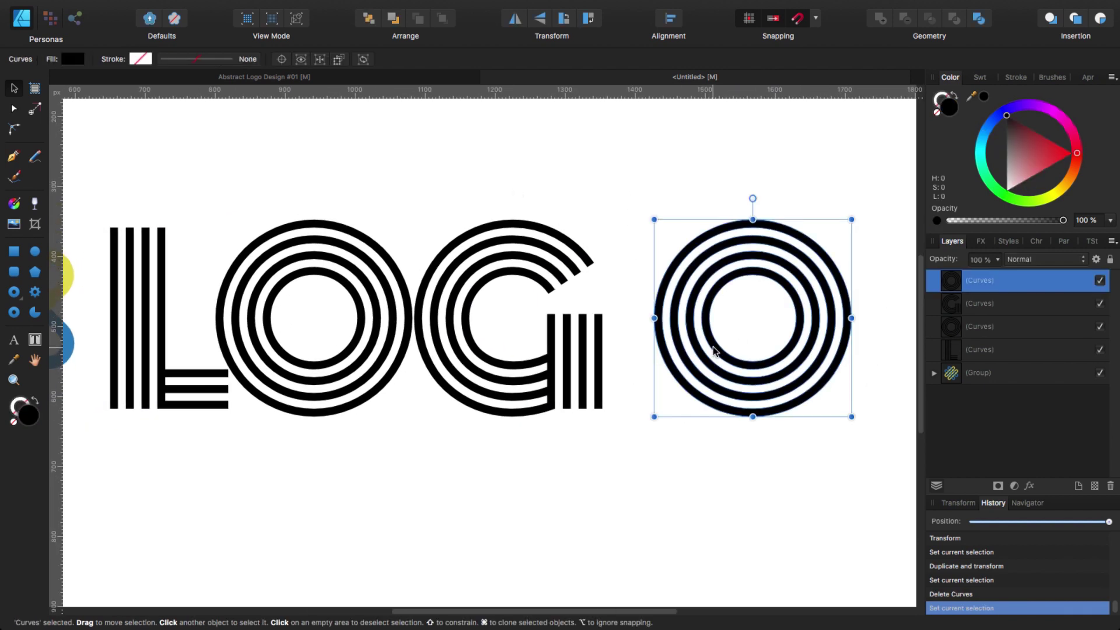
{"action": "left_click_drag", "start_coordinate": [717, 350], "coordinate": [665, 353]}
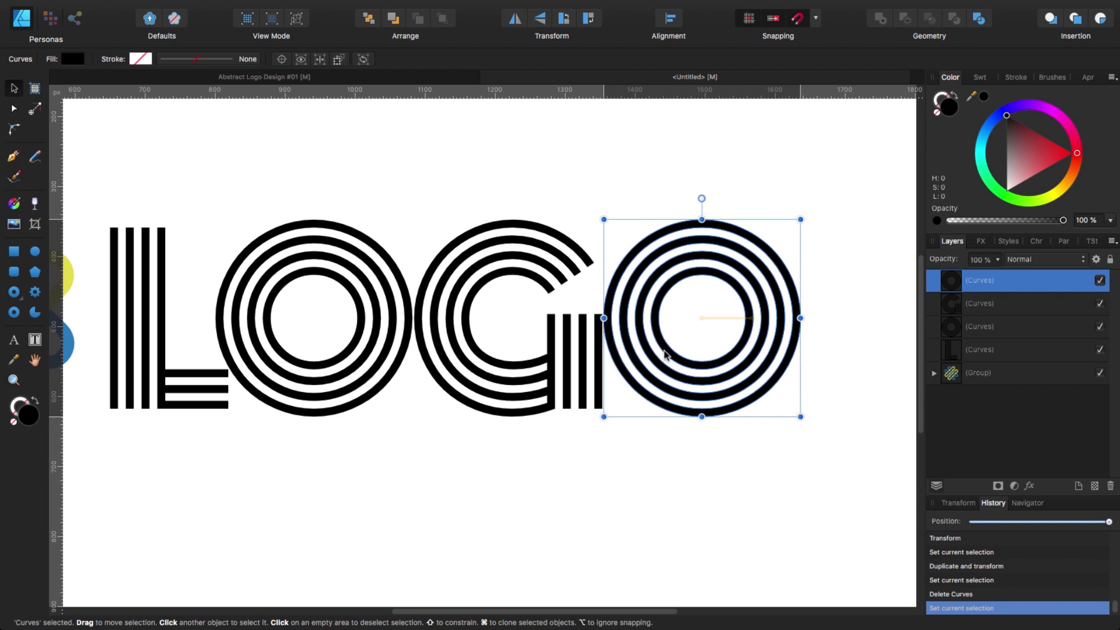
{"action": "left_click", "coordinate": [630, 464]}
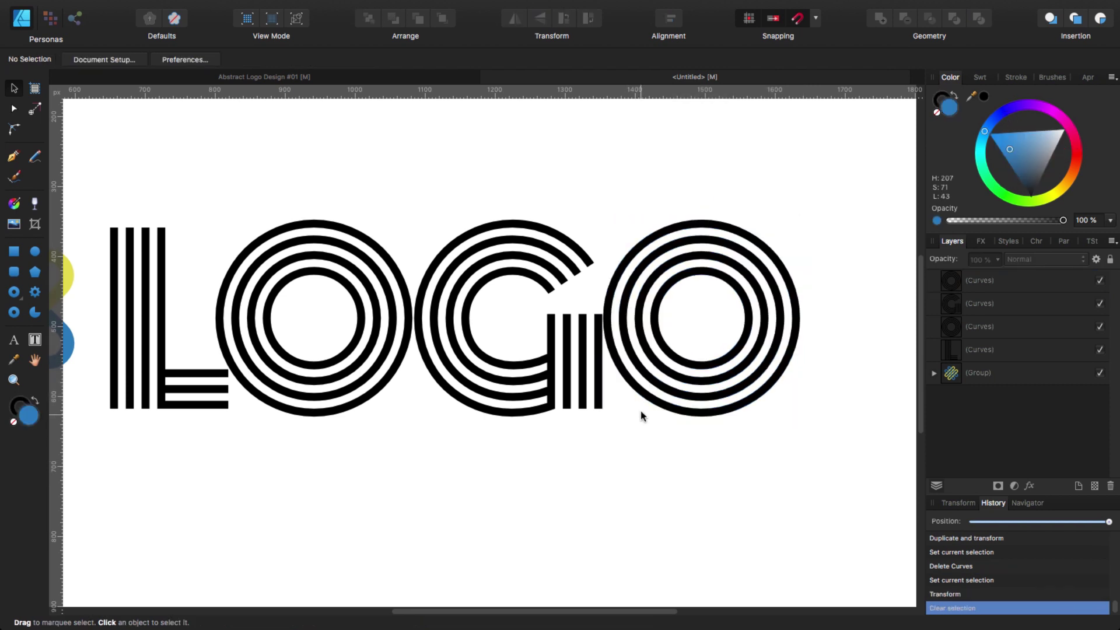
Group the ring emblem and the four letters into one logo group.
{"action": "key", "text": "super+0"}
{"action": "scroll", "coordinate": [548, 441], "scroll_direction": "left", "scroll_amount": 5}
{"action": "scroll", "coordinate": [549, 440], "scroll_direction": "down", "scroll_amount": 1}
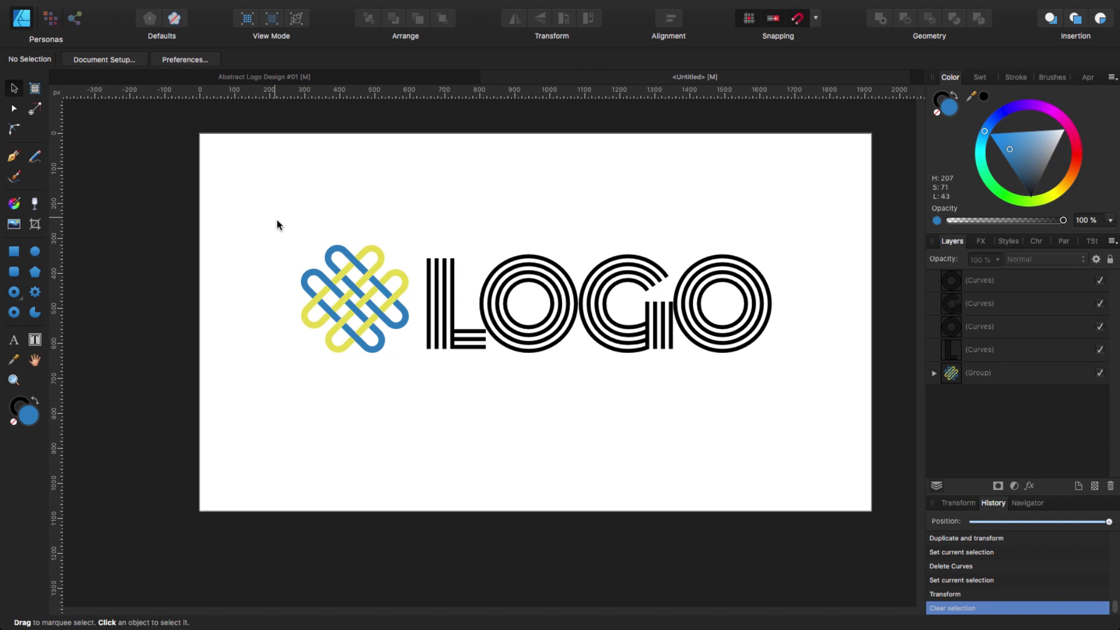
{"action": "left_click_drag", "start_coordinate": [261, 208], "coordinate": [875, 424]}
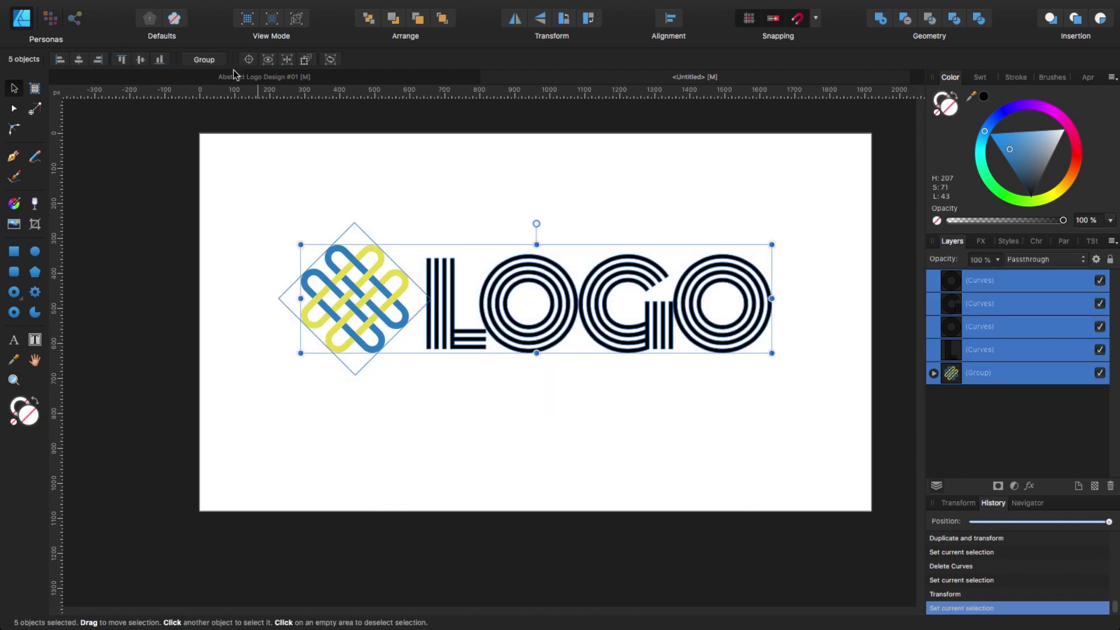
{"action": "left_click", "coordinate": [242, 60]}
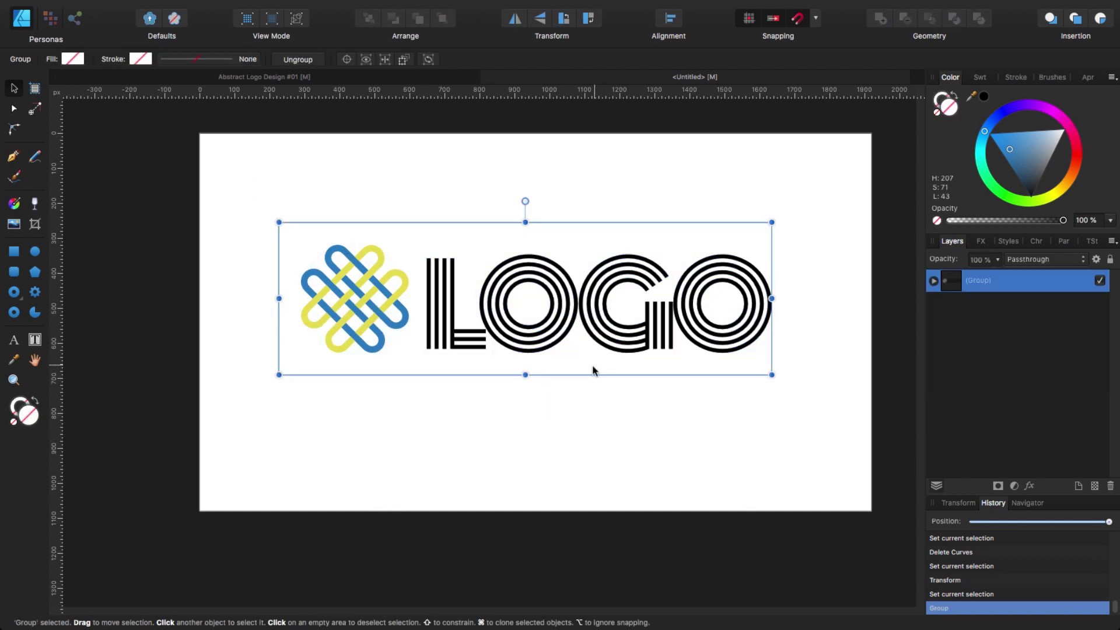
Centre the logo group on the page horizontally and vertically, aligning to Margin in both directions.
{"action": "left_click_drag", "start_coordinate": [552, 325], "coordinate": [585, 354]}
{"action": "left_click", "coordinate": [677, 26]}
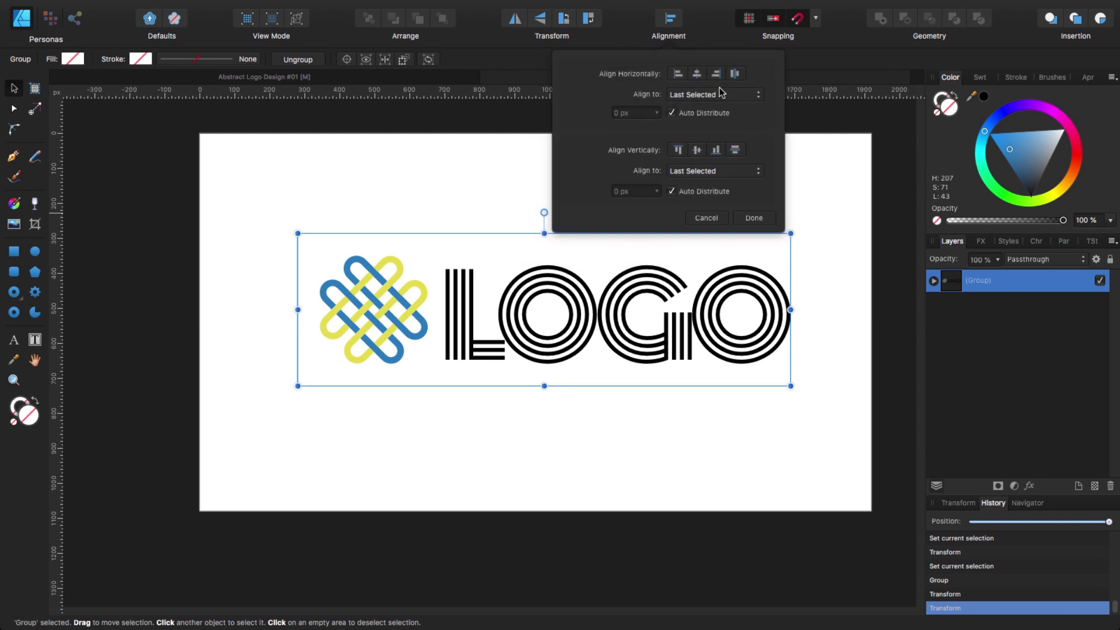
{"action": "left_click", "coordinate": [702, 95]}
{"action": "left_click", "coordinate": [697, 74]}
{"action": "left_click", "coordinate": [712, 174]}
{"action": "left_click", "coordinate": [700, 152]}
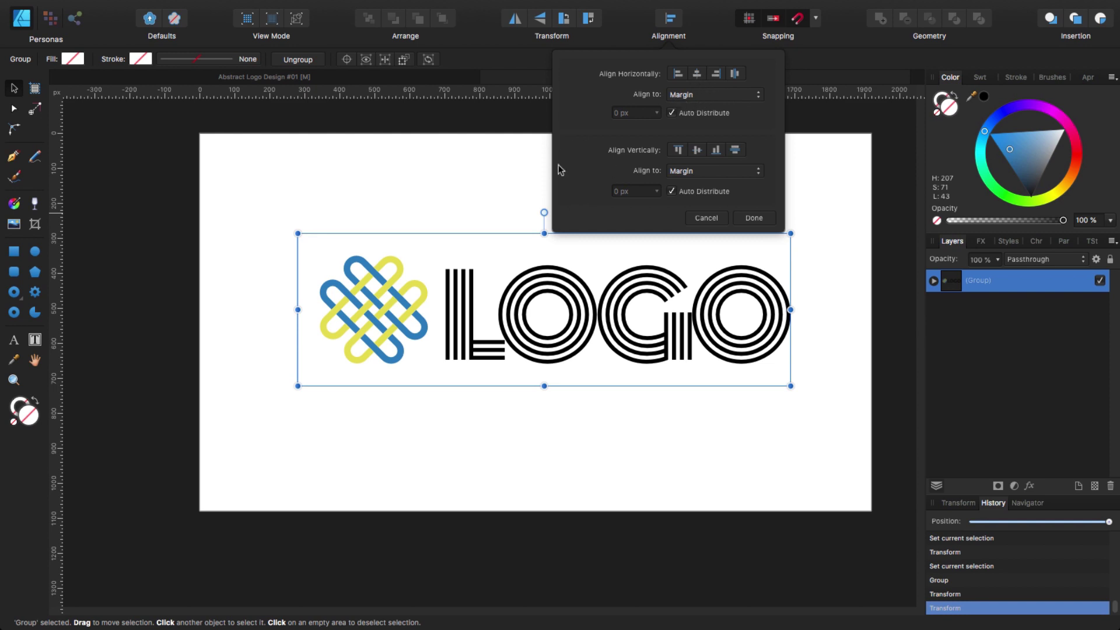
{"action": "left_click", "coordinate": [697, 74]}
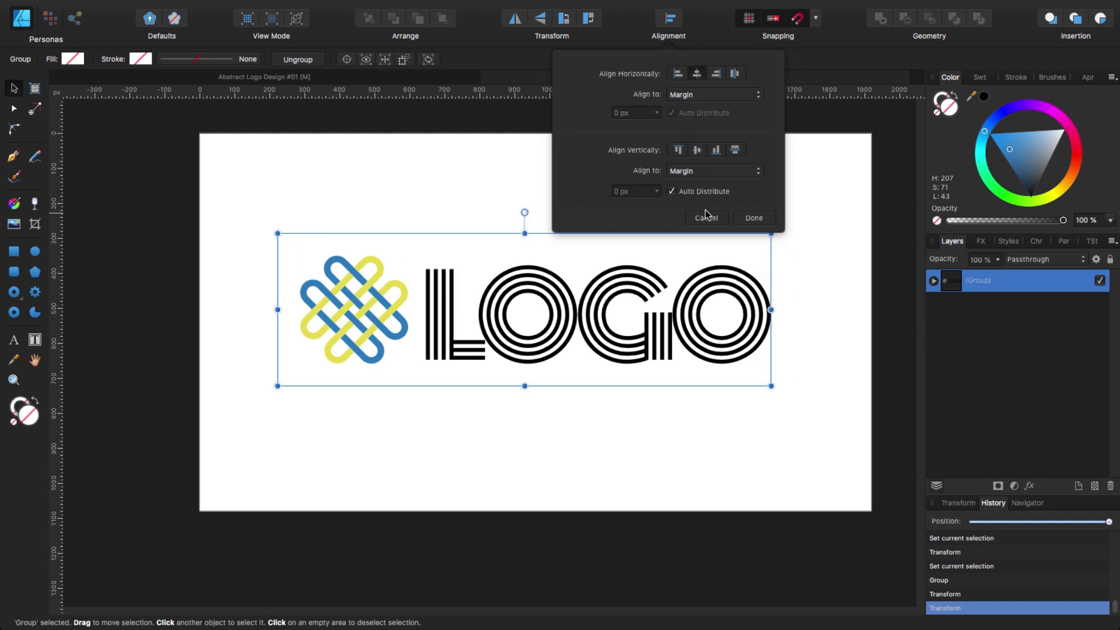
{"action": "left_click", "coordinate": [697, 150]}
{"action": "left_click", "coordinate": [753, 218]}
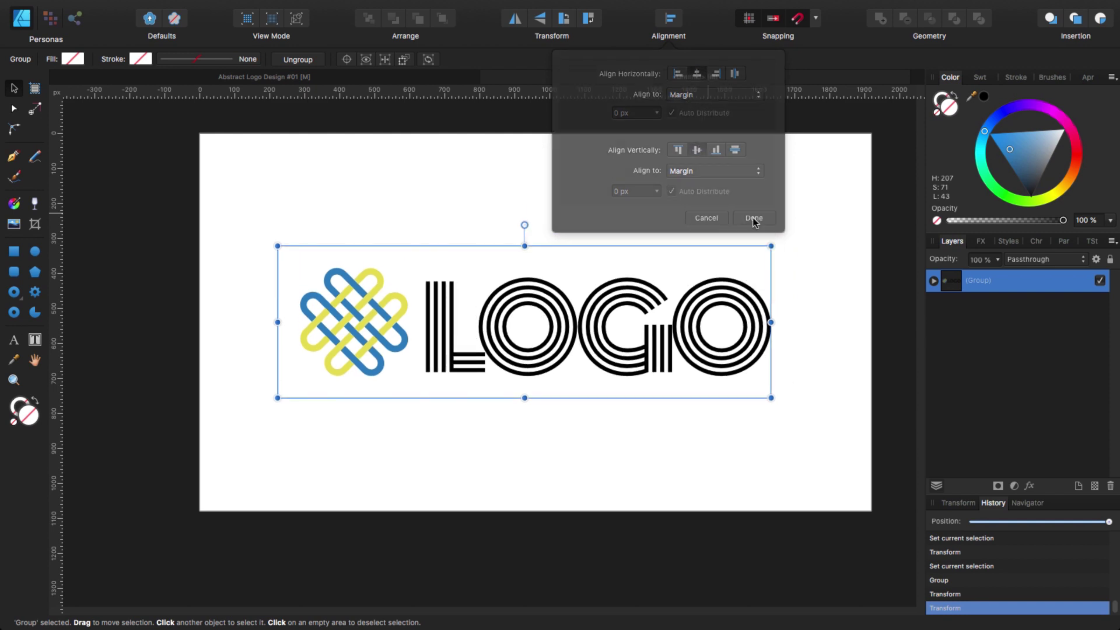
Draw a 1920 × 1080 px rectangle covering the whole page and send it behind the logo group.
{"action": "left_click", "coordinate": [668, 464]}
{"action": "key", "text": "m"}
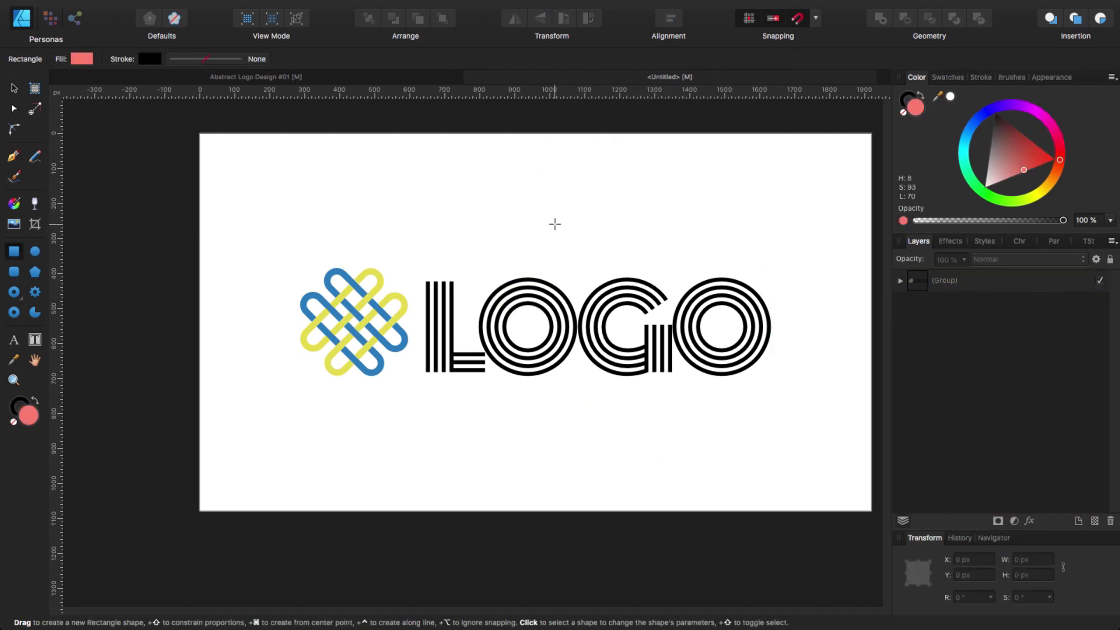
{"action": "key", "text": "super+0"}
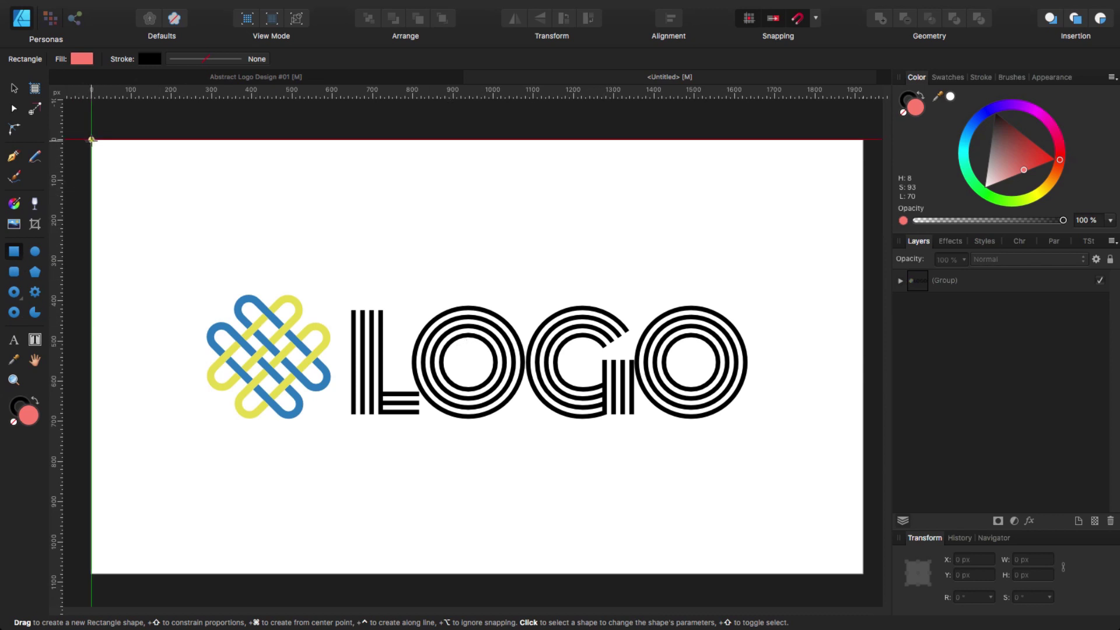
{"action": "left_click_drag", "start_coordinate": [93, 140], "coordinate": [281, 263]}
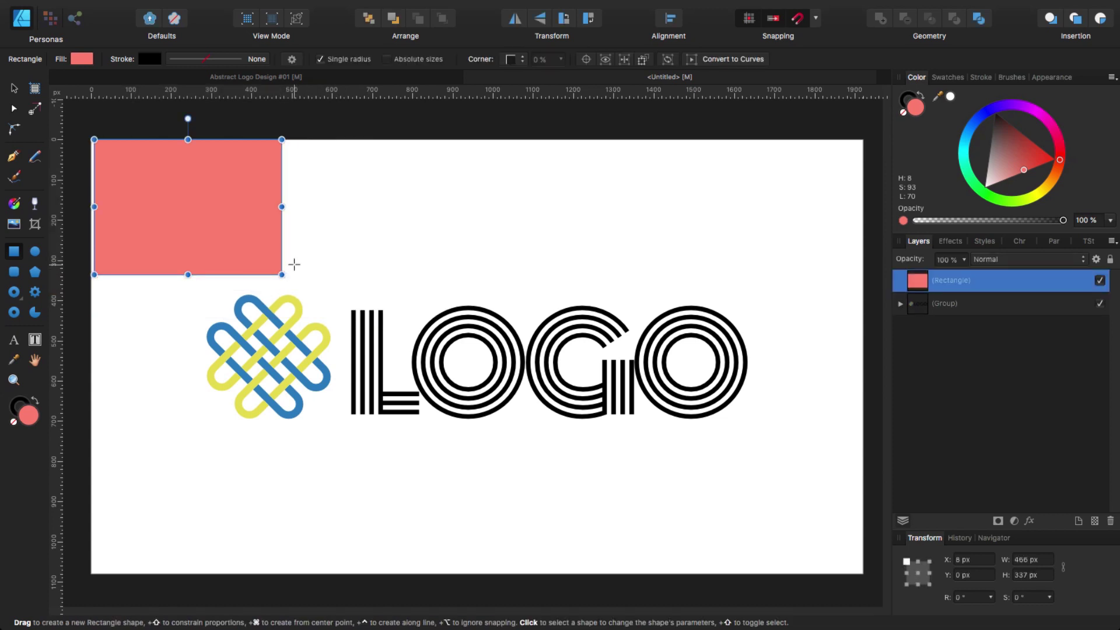
{"action": "key", "text": "super+z"}
{"action": "left_click_drag", "start_coordinate": [91, 139], "coordinate": [863, 574]}
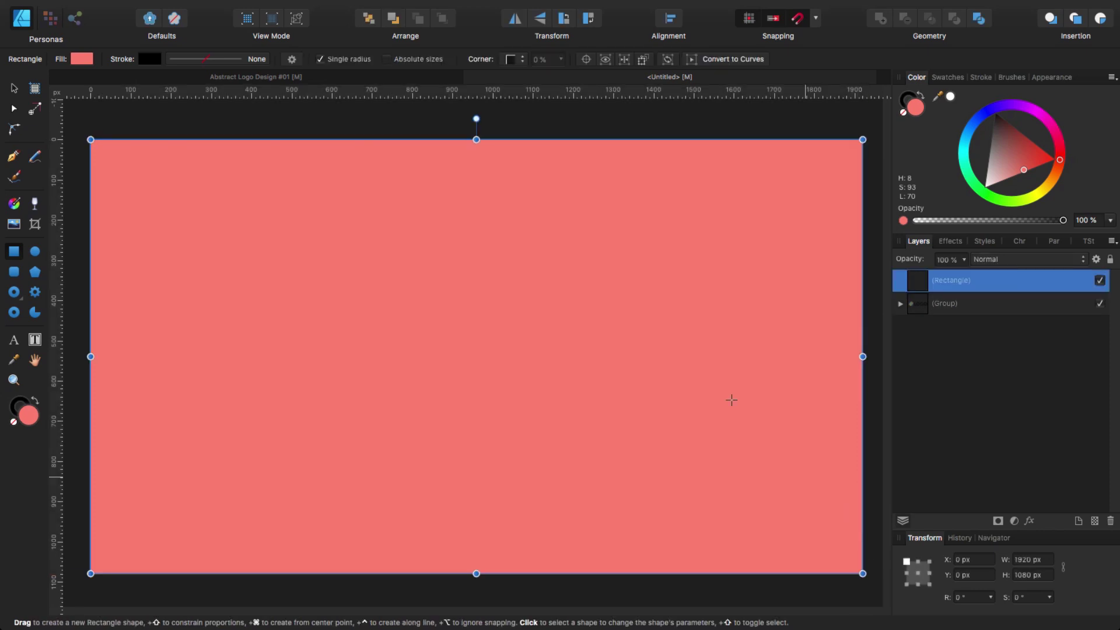
{"action": "left_click", "coordinate": [369, 19]}
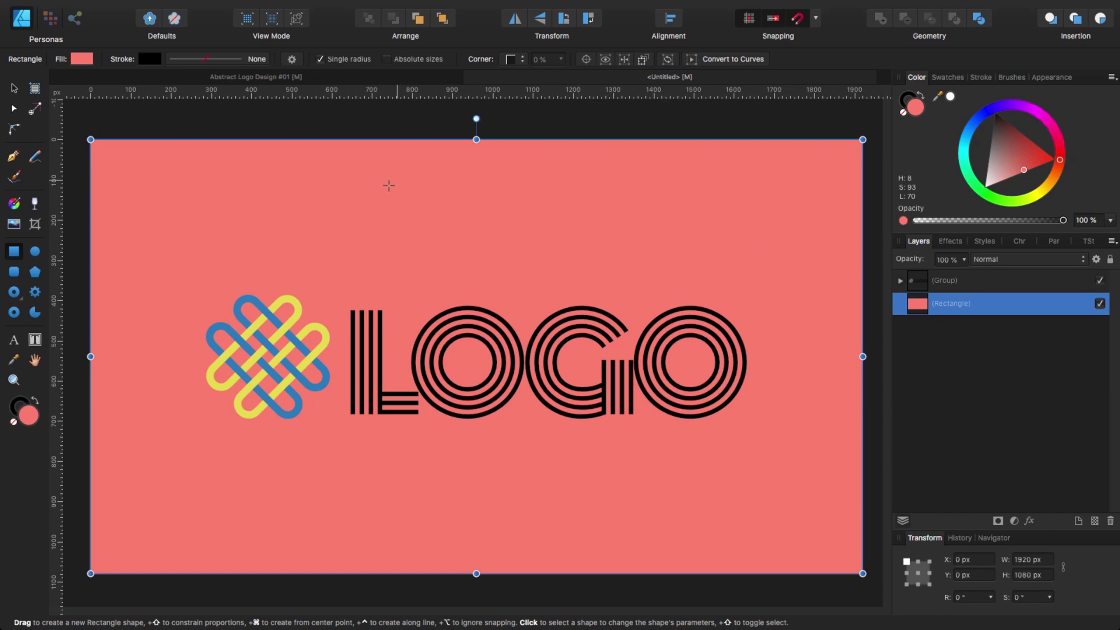
Set the background rectangle's fill to hue 10, saturation 77 and lightness 52, and lock the rectangle.
{"action": "double_click", "coordinate": [916, 107]}
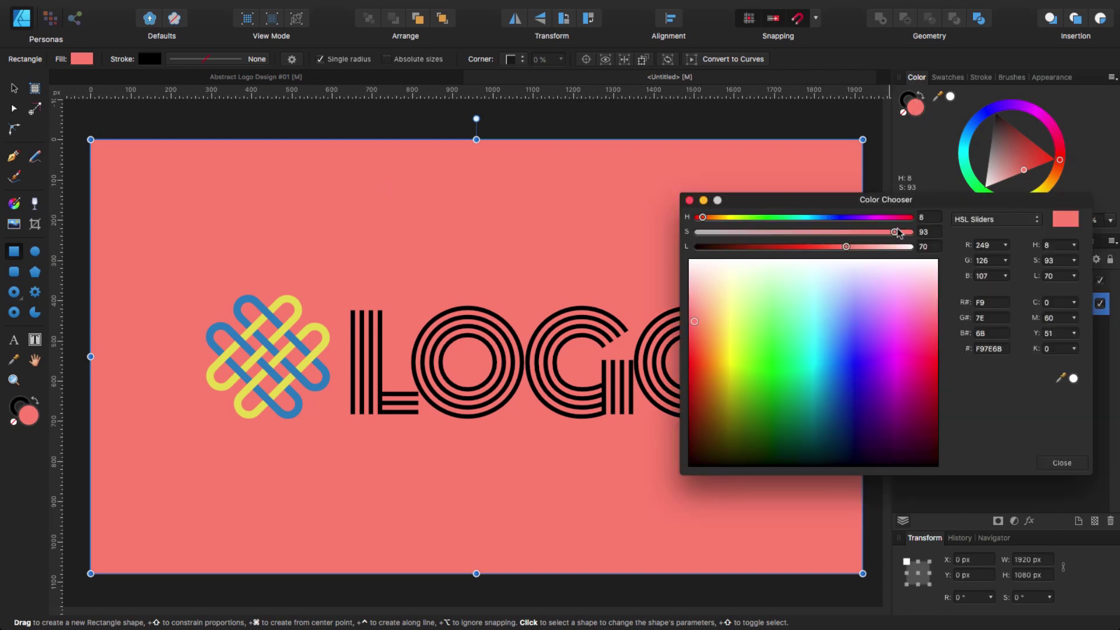
{"action": "left_click", "coordinate": [932, 221]}
{"action": "key", "text": "Tab"}
{"action": "type", "text": "7"}
{"action": "key", "text": "Tab"}
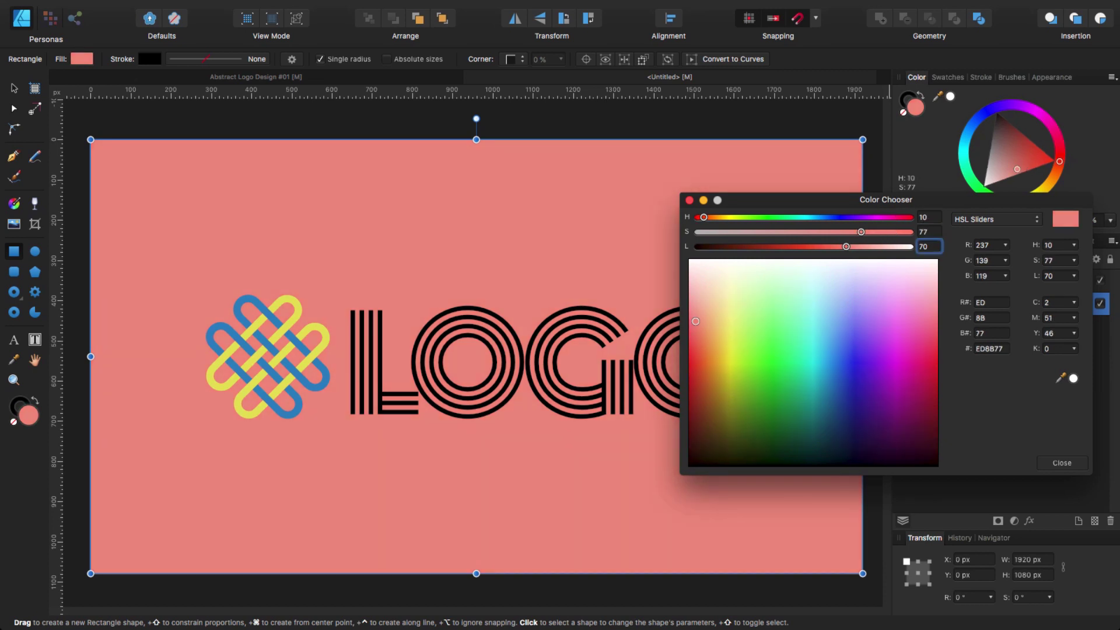
{"action": "type", "text": "52"}
{"action": "key", "text": "Return"}
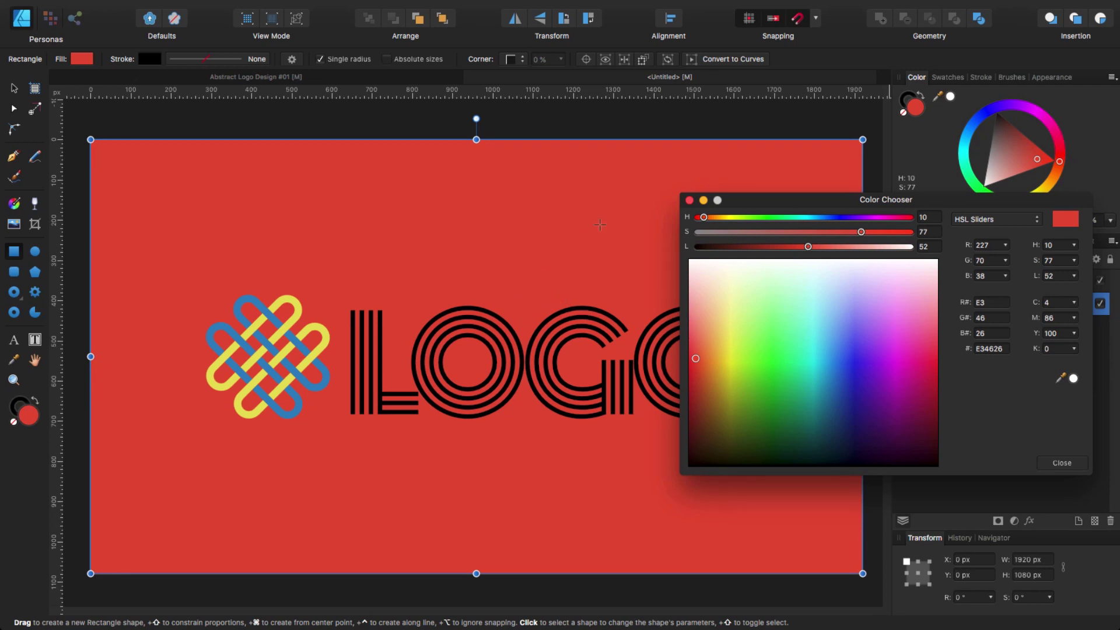
{"action": "left_click", "coordinate": [689, 201]}
{"action": "key", "text": "v"}
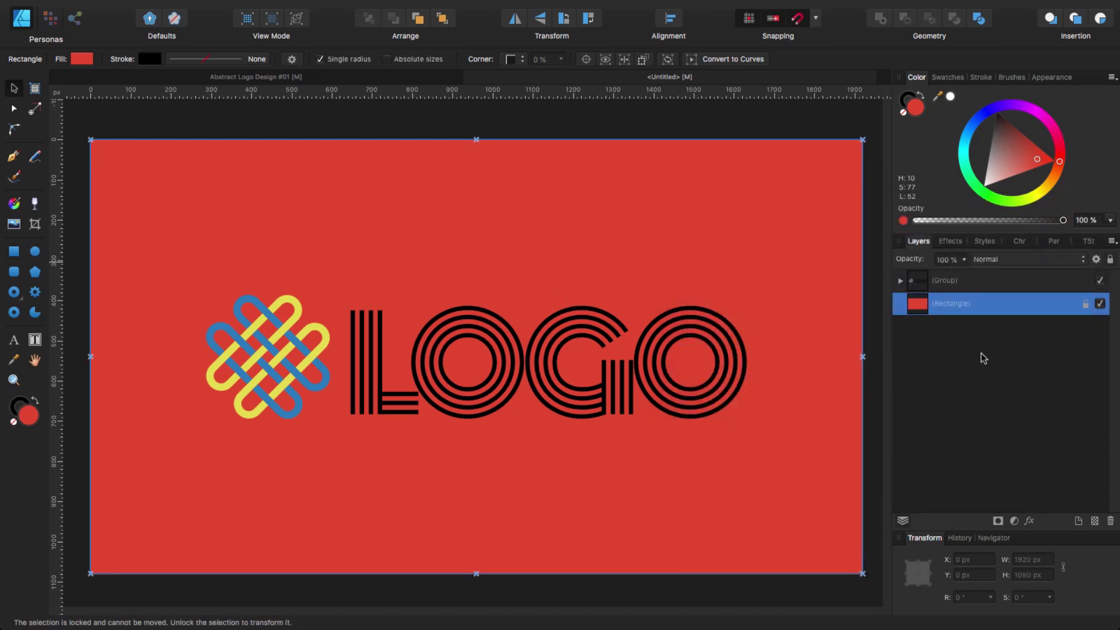